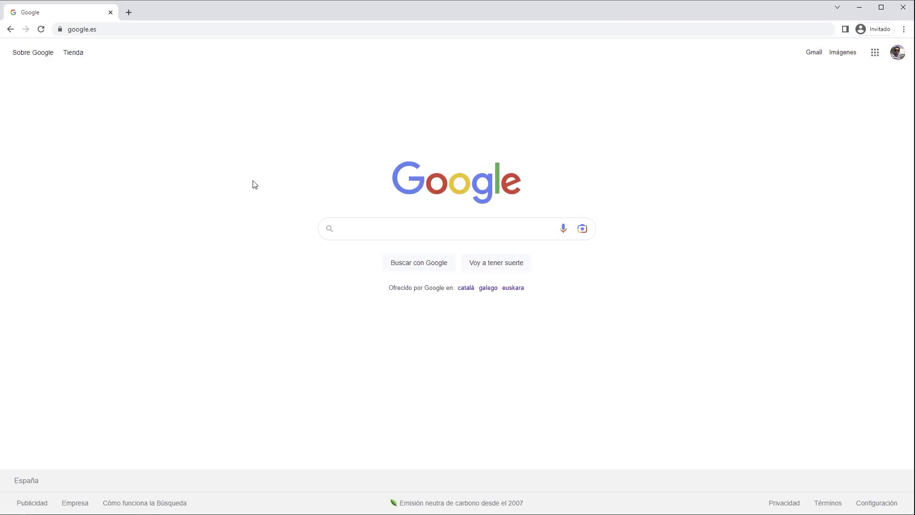
Search Google for 'openai' and open ChatGPT from the OpenAI site's Product list
{"action": "left_click", "coordinate": [120, 29]}
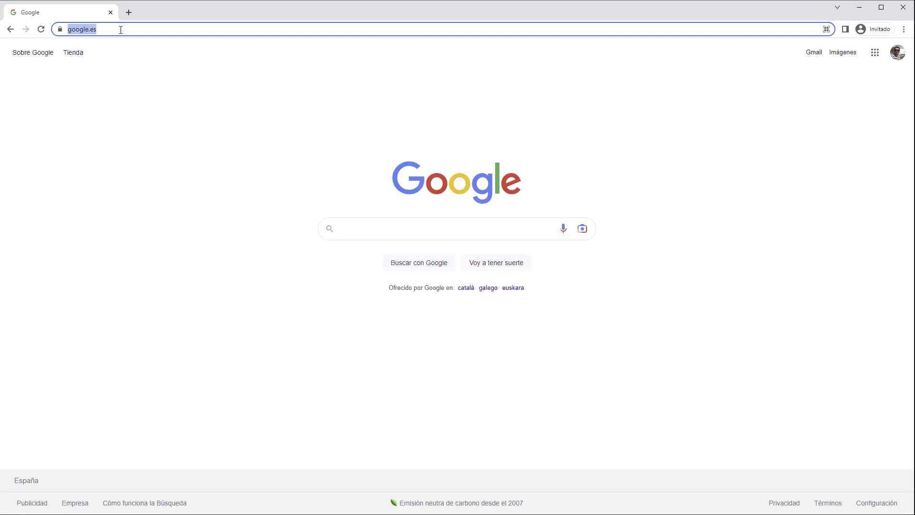
{"action": "type", "text": "open"}
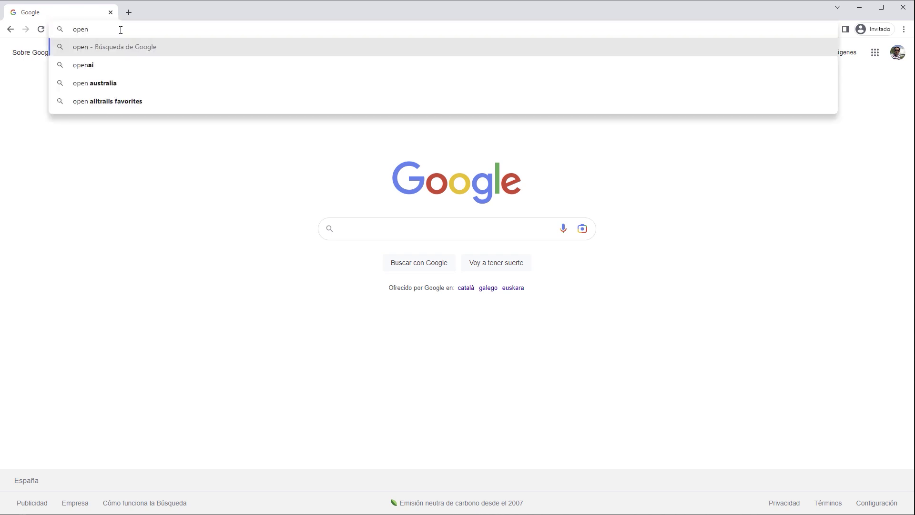
{"action": "type", "text": "ai"}
{"action": "key", "text": "Return"}
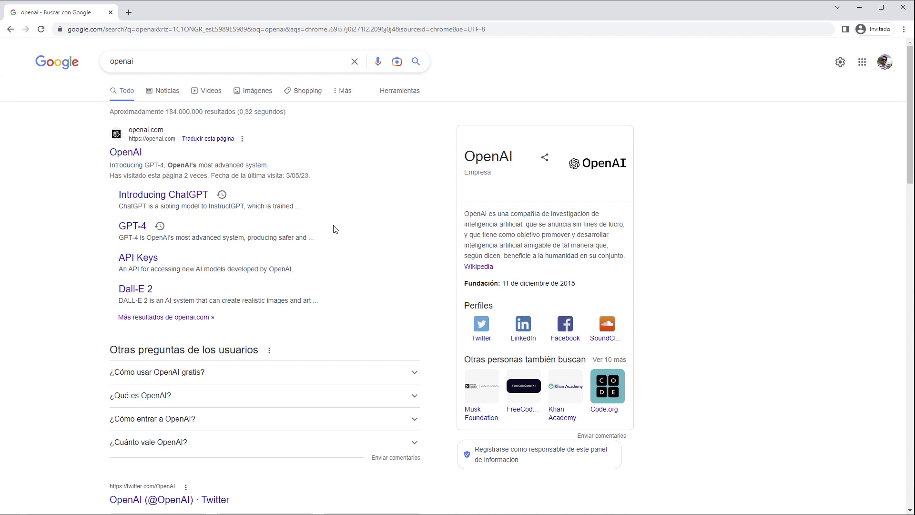
{"action": "left_click", "coordinate": [127, 156]}
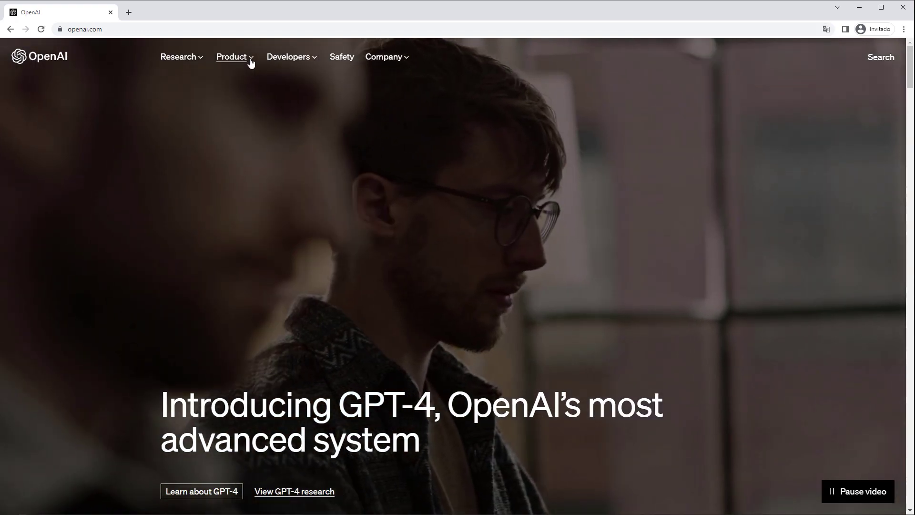
{"action": "left_click", "coordinate": [249, 63]}
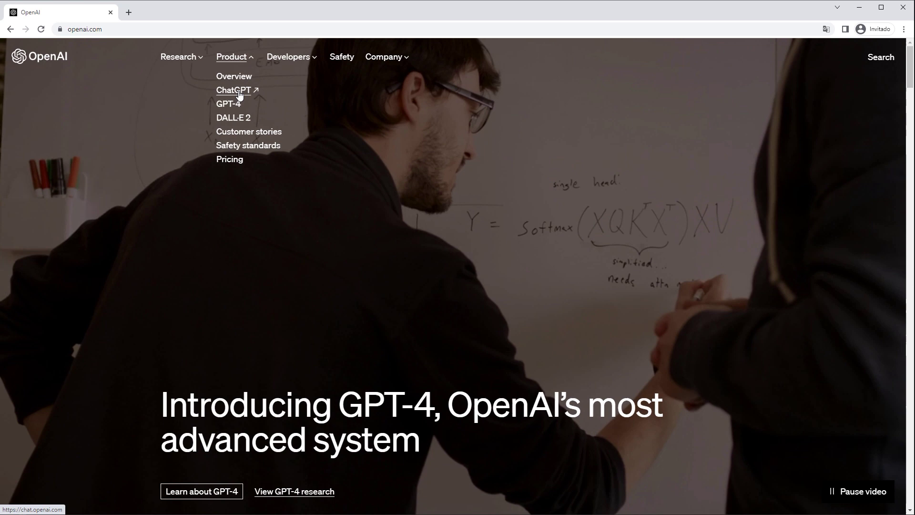
{"action": "left_click", "coordinate": [240, 94]}
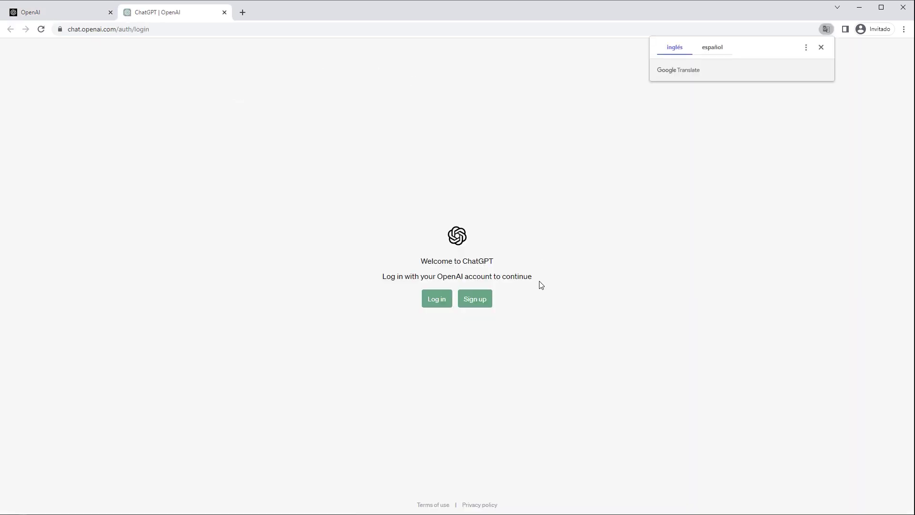
Log in to ChatGPT with the linked Google account instead of signing up
{"action": "left_click", "coordinate": [479, 301]}
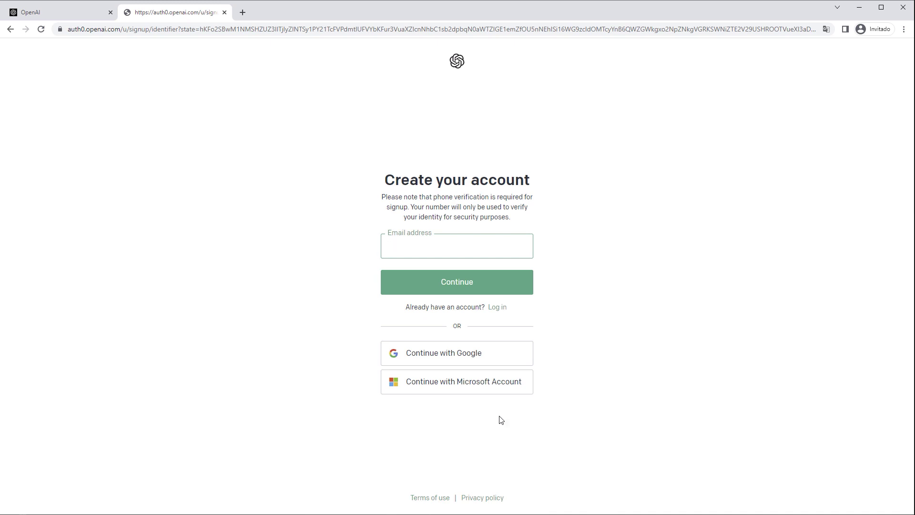
{"action": "left_click", "coordinate": [496, 308]}
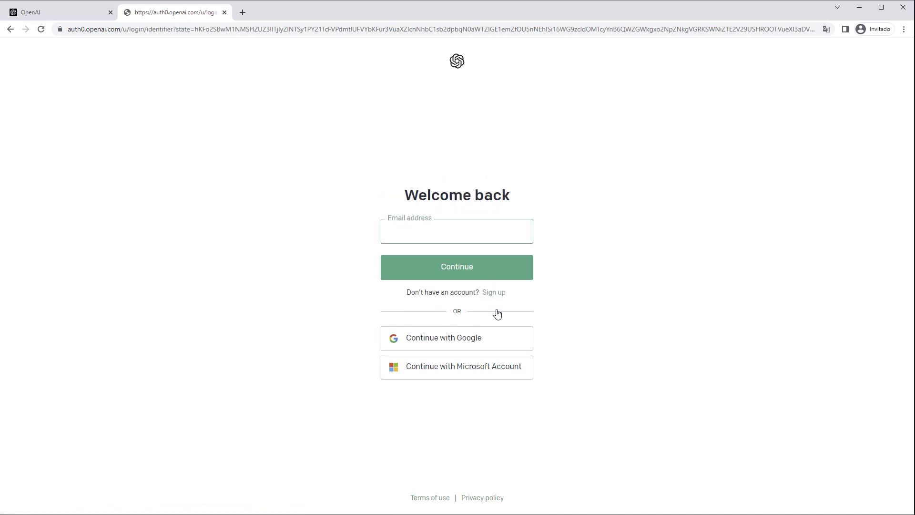
{"action": "left_click", "coordinate": [440, 341]}
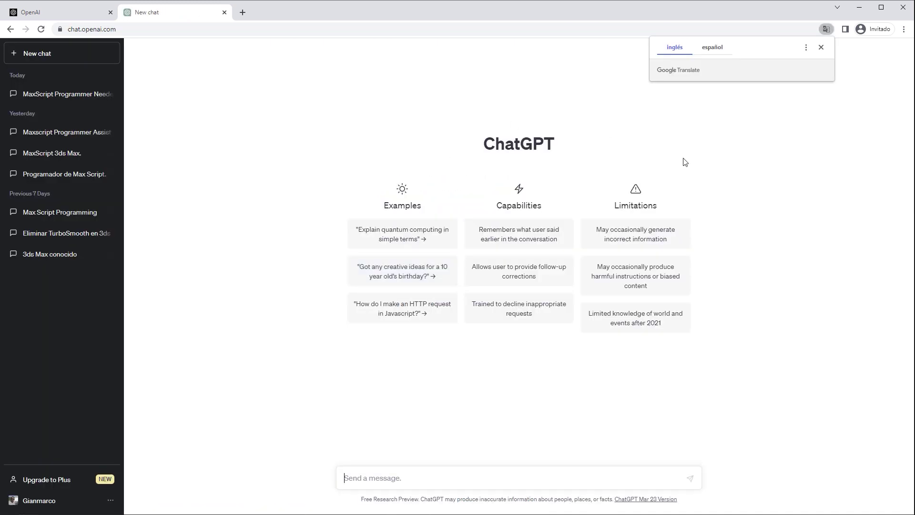
Dismiss the translate offer and ask ChatGPT to act as a 3ds Max MaxScript programmer
{"action": "left_click", "coordinate": [821, 47]}
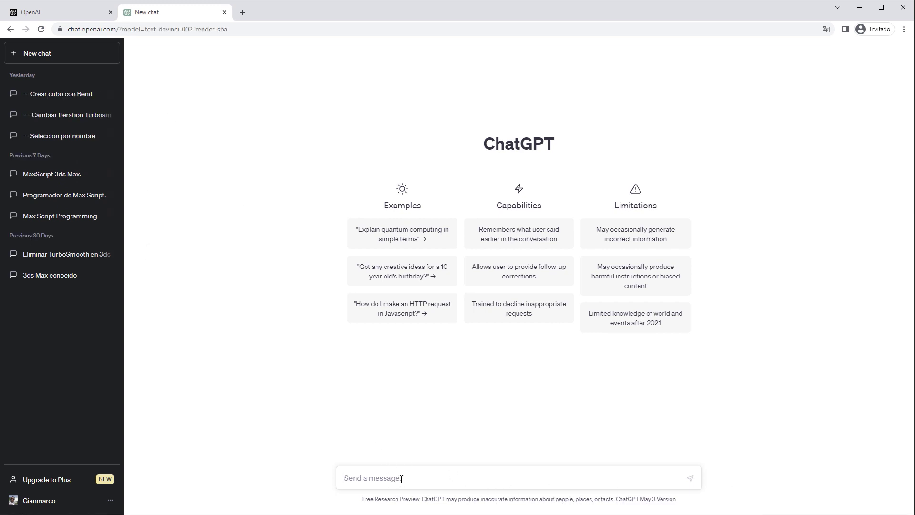
{"action": "type", "text": "Hol"}
{"action": "type", "text": "a, necesito que te"}
{"action": "type", "text": " compr"}
{"action": "type", "text": "rtes co"}
{"action": "type", "text": "mo un programdor"}
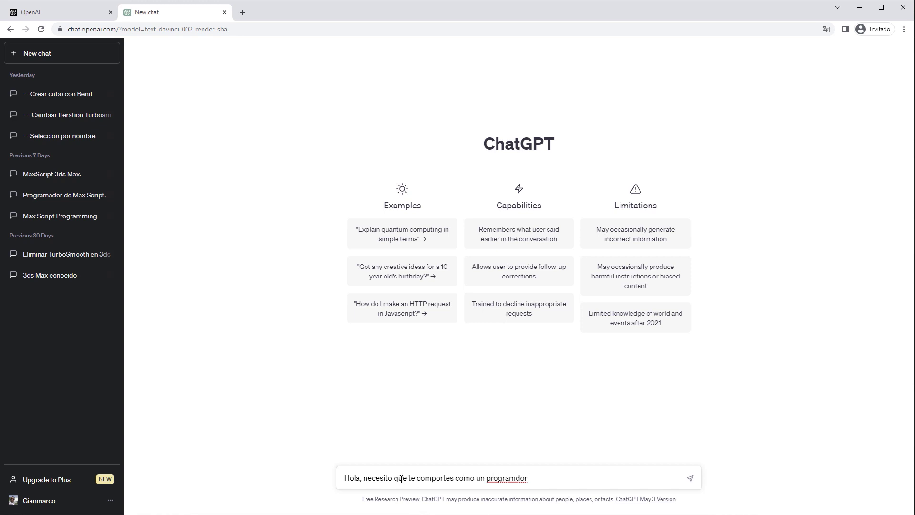
{"action": "key", "text": "BackSpace"}
{"action": "key", "text": "BackSpace"}
{"action": "type", "text": "dor de lengua"}
{"action": "type", "text": "je MaxScri"}
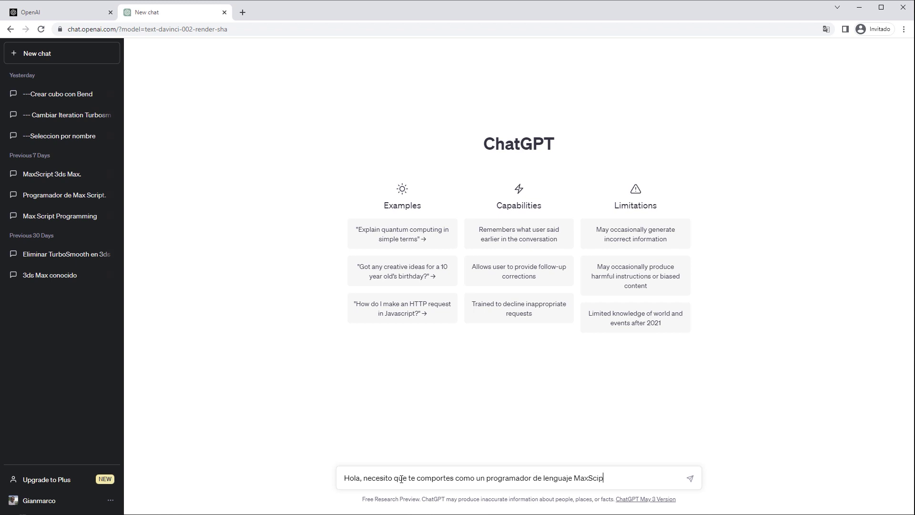
{"action": "key", "text": "BackSpace"}
{"action": "key", "text": "BackSpace"}
{"action": "type", "text": "ript "}
{"action": "type", "text": "de 3ds Max"}
{"action": "key", "text": "Return"}
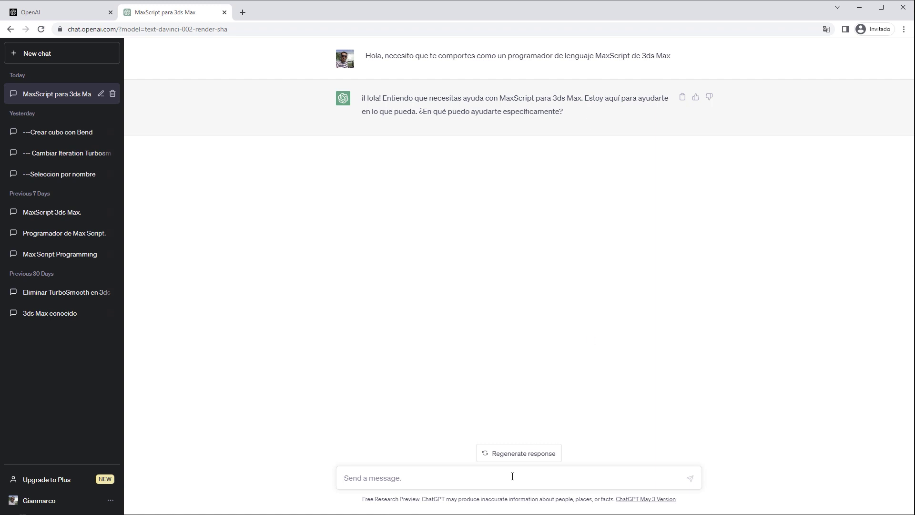
Ask ChatGPT for a 50cm-diameter sphere named 'myEsfera' at the scene centre
{"action": "type", "text": "crea"}
{"action": "type", "text": " una ese"}
{"action": "key", "text": "BackSpace"}
{"action": "type", "text": "fera "}
{"action": "type", "text": "con nombre "}
{"action": "type", "text": "\"my\""}
{"action": "key", "text": "Left"}
{"action": "type", "text": "myEsfera"}
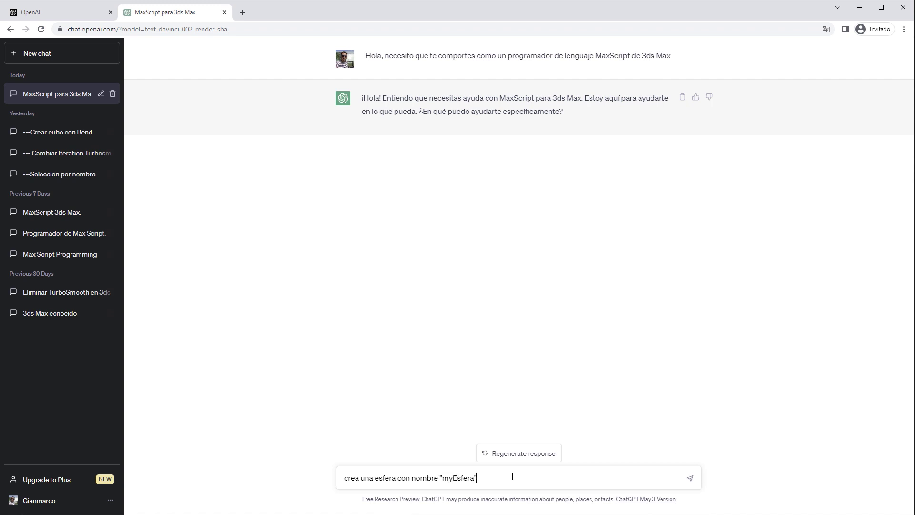
{"action": "key", "text": "Right"}
{"action": "type", "text": "con 50cm de "}
{"action": "type", "text": "diámetro"}
{"action": "type", "text": " en el centro de la de"}
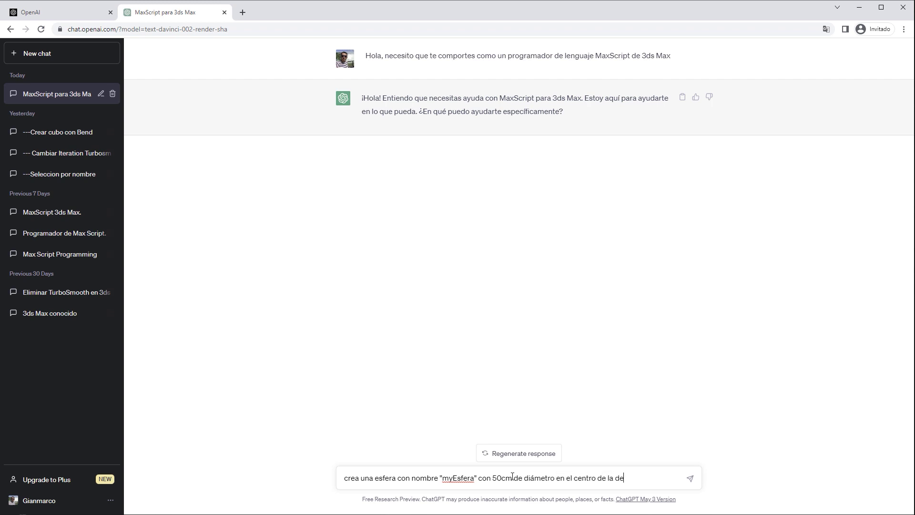
{"action": "key", "text": "BackSpace"}
{"action": "key", "text": "BackSpace"}
{"action": "type", "text": "escena"}
{"action": "key", "text": "Return"}
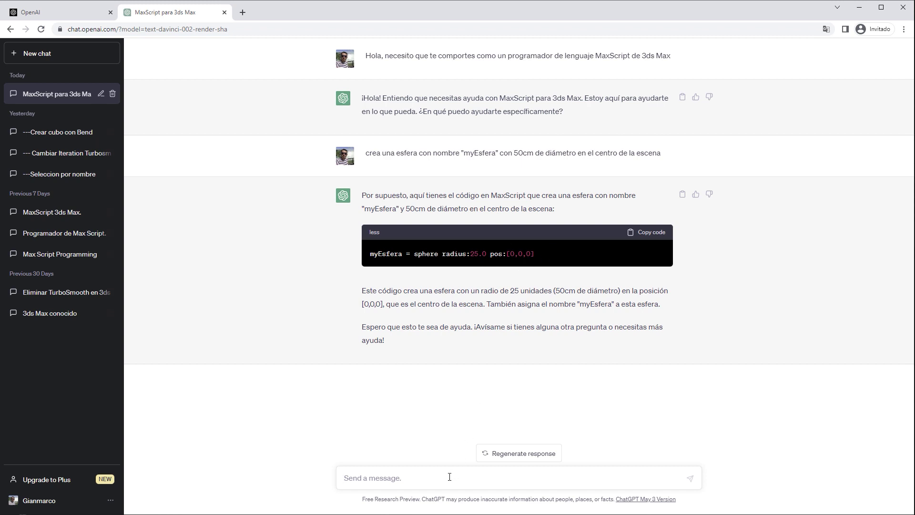
Request adding a 20x20x50 box 'myCaja' with 12 height segments, 50cm along X
{"action": "type", "text": "utiliza el"}
{"action": "type", "text": " script anterior y"}
{"action": "type", "text": " anade"}
{"action": "key", "text": "BackSpace"}
{"action": "key", "text": "BackSpace"}
{"action": "key", "text": "BackSpace"}
{"action": "key", "text": "BackSpace"}
{"action": "type", "text": "ñade"}
{"action": "type", "text": " una caja con el nom"}
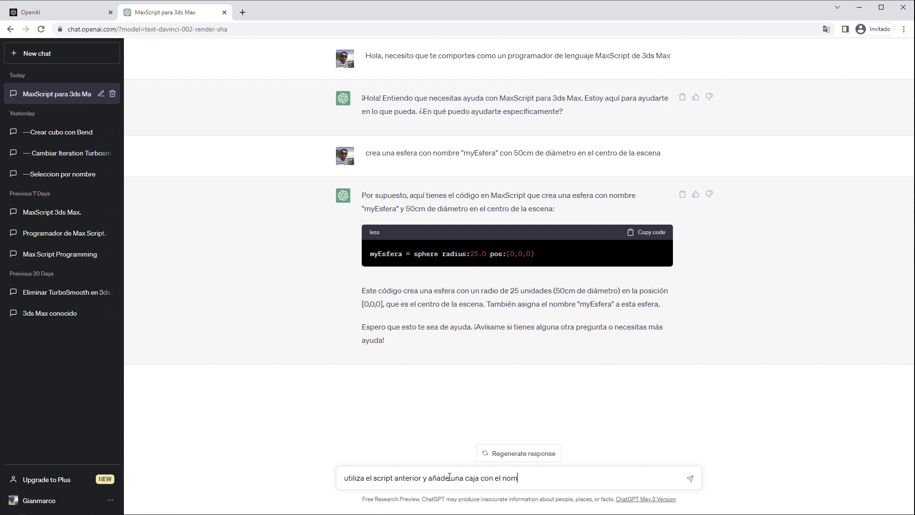
{"action": "type", "text": "bre \"\""}
{"action": "key", "text": "Left"}
{"action": "type", "text": "myCa"}
{"action": "type", "text": "ja"}
{"action": "key", "text": "Right"}
{"action": "type", "text": "de"}
{"action": "type", "text": " 20x20 y d"}
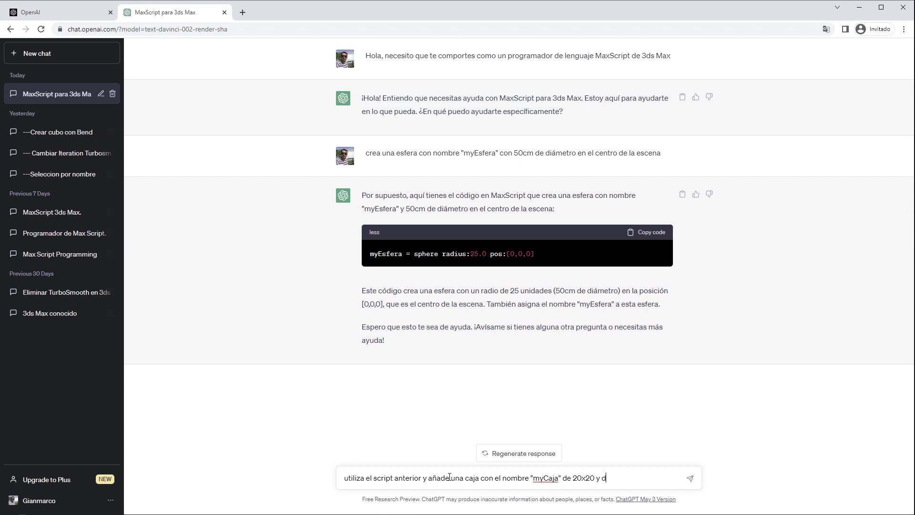
{"action": "type", "text": "e 50"}
{"action": "type", "text": "cm de"}
{"action": "type", "text": " alto y 12 "}
{"action": "type", "text": "segmentos en "}
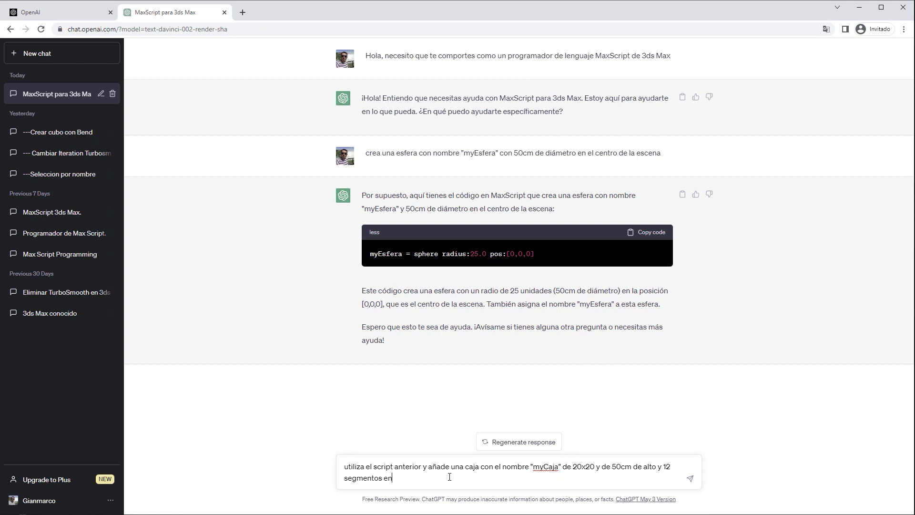
{"action": "type", "text": "su altura y"}
{"action": "type", "text": " a 50"}
{"action": "type", "text": "cm de sictancia"}
{"action": "key", "text": "BackSpace"}
{"action": "key", "text": "BackSpace"}
{"action": "key", "text": "BackSpace"}
{"action": "type", "text": "istancia"}
{"action": "type", "text": " en su eje"}
{"action": "type", "text": " X"}
{"action": "key", "text": "Return"}
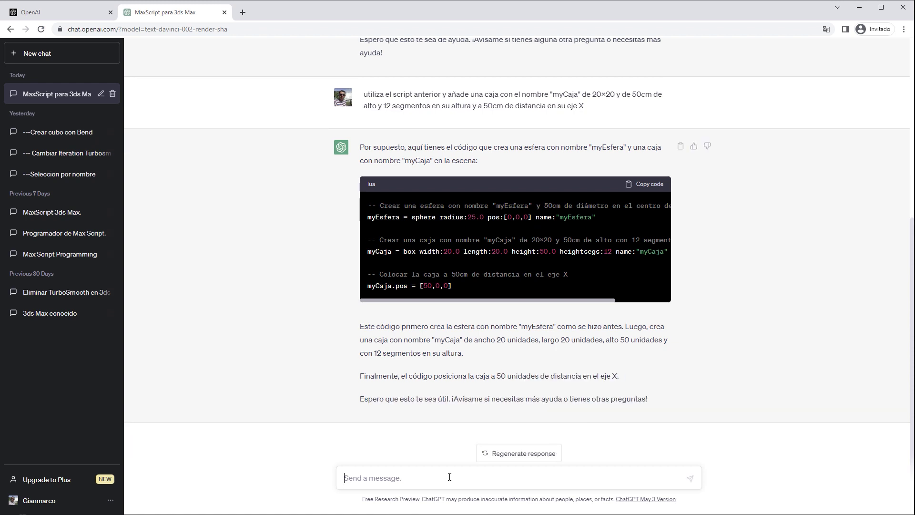
Ask ChatGPT to add a 180° Bend modifier along the Z axis to the box
{"action": "type", "text": "utiliza el script"}
{"action": "type", "text": " anterior"}
{"action": "type", "text": " y agrega a la ca"}
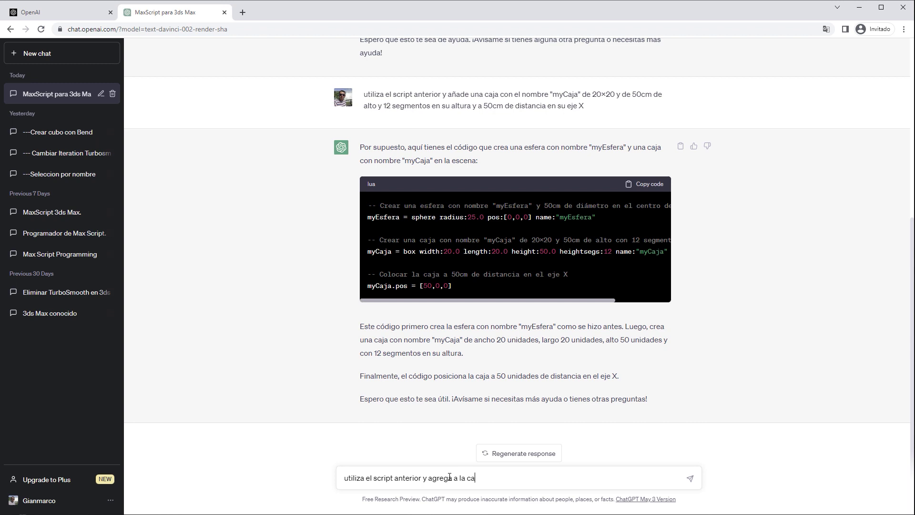
{"action": "key", "text": "BackSpace"}
{"action": "key", "text": "BackSpace"}
{"action": "key", "text": "BackSpace"}
{"action": "key", "text": "BackSpace"}
{"action": "type", "text": "bj"}
{"action": "type", "text": "eto caja"}
{"action": "key", "text": "BackSpace"}
{"action": "key", "text": "BackSpace"}
{"action": "key", "text": "BackSpace"}
{"action": "key", "text": "BackSpace"}
{"action": "key", "text": "BackSpace"}
{"action": "key", "text": "BackSpace"}
{"action": "type", "text": "objeto cajael mo"}
{"action": "type", "text": "dificador bend "}
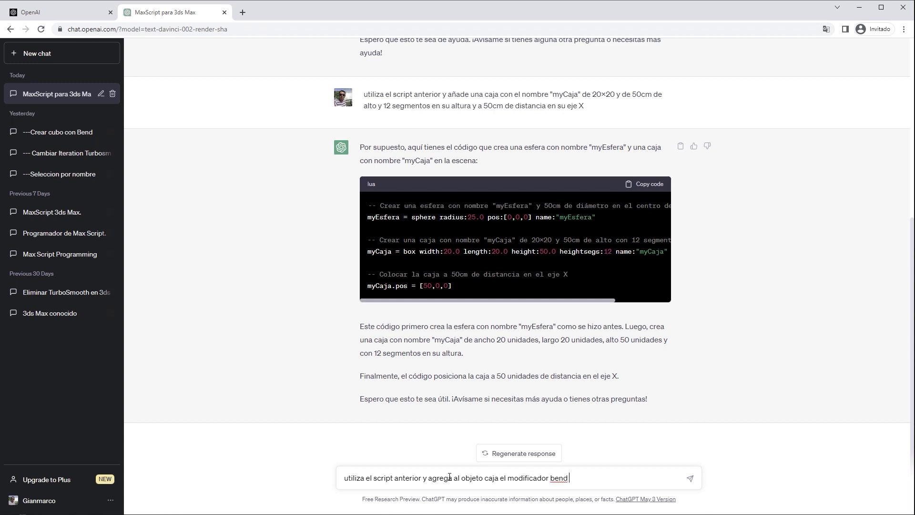
{"action": "type", "text": "on 1"}
{"action": "type", "text": "80º"}
{"action": "type", "text": "ángulo de "}
{"action": "type", "text": " y dir"}
{"action": "type", "text": "ección en el"}
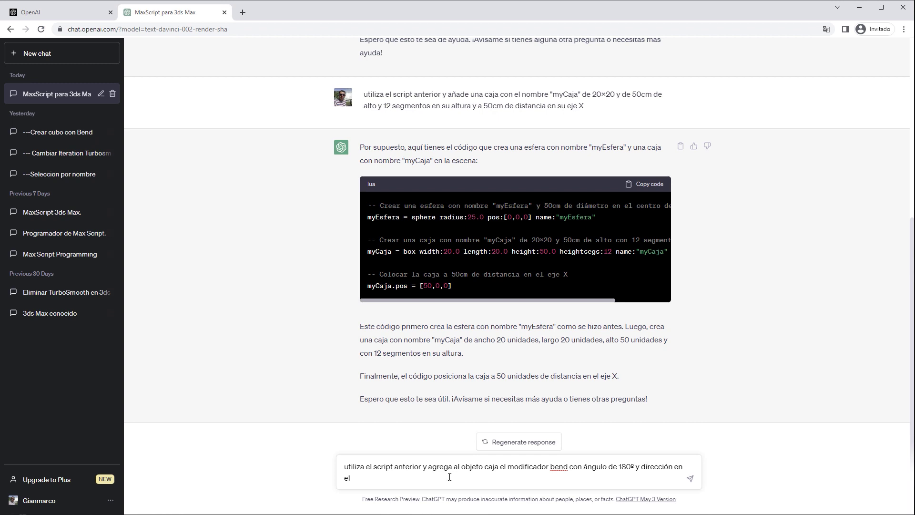
{"action": "type", "text": " eje Z"}
{"action": "key", "text": "Return"}
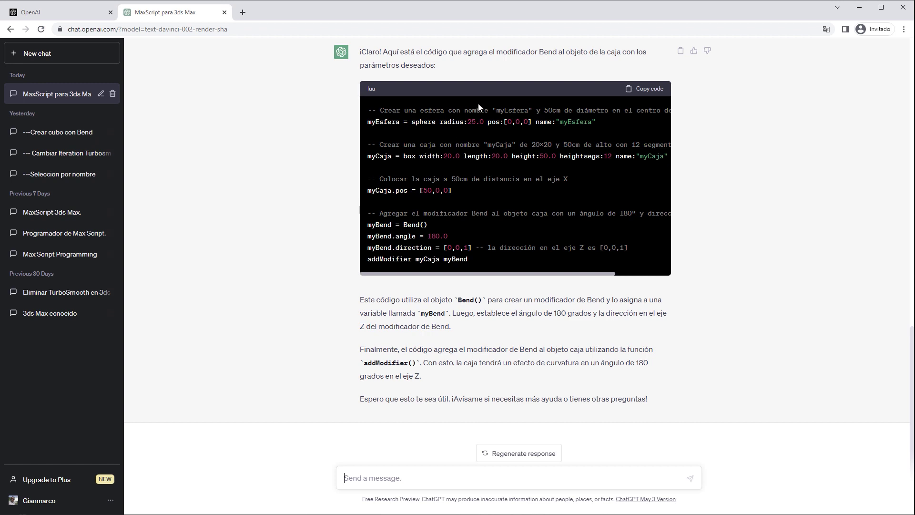
Copy the Bend script from ChatGPT and start a new MAXScript in 3ds Max
{"action": "left_click", "coordinate": [651, 91]}
{"action": "key", "text": "alt+Tab"}
{"action": "left_click", "coordinate": [405, 19]}
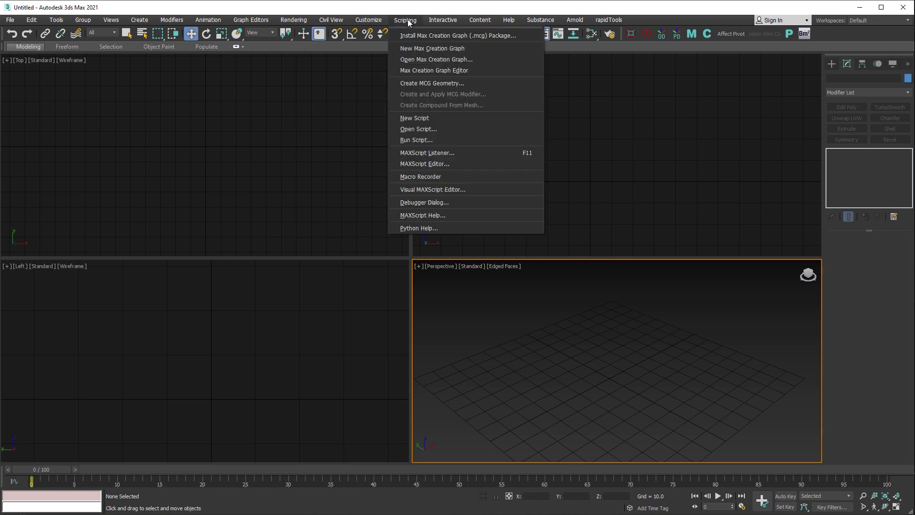
{"action": "left_click", "coordinate": [447, 119]}
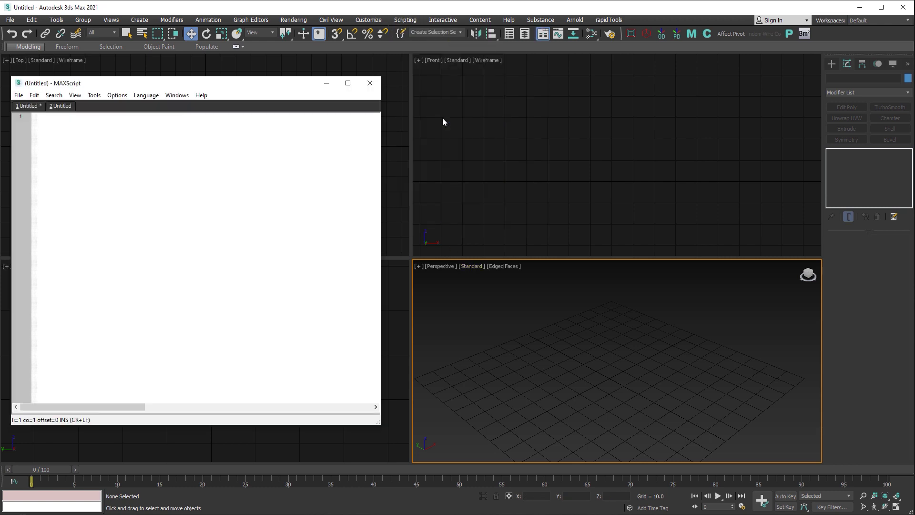
Paste the script and evaluate it all, creating the sphere and bent box
{"action": "right_click", "coordinate": [142, 190]}
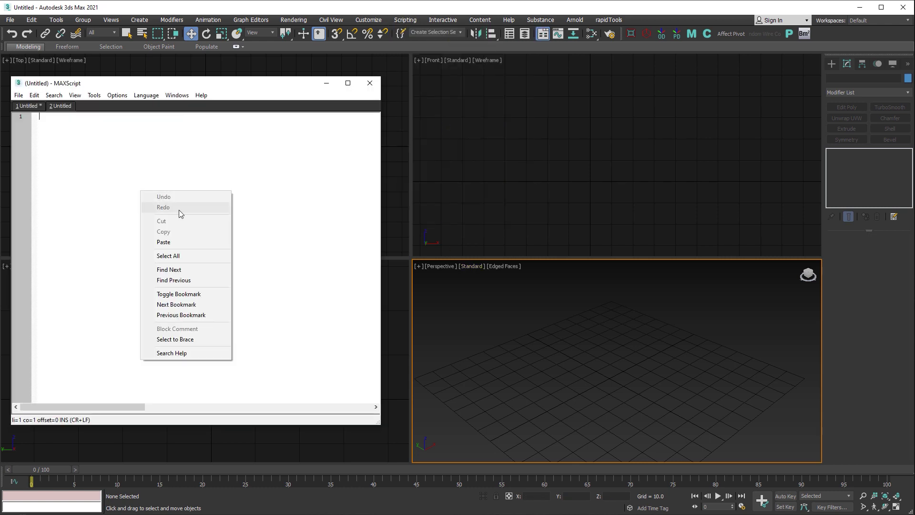
{"action": "left_click", "coordinate": [173, 241]}
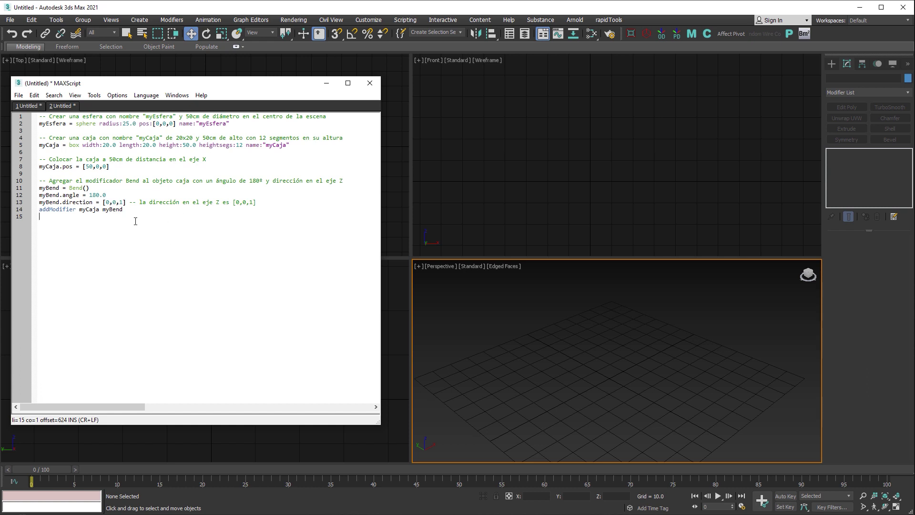
{"action": "left_click", "coordinate": [94, 95]}
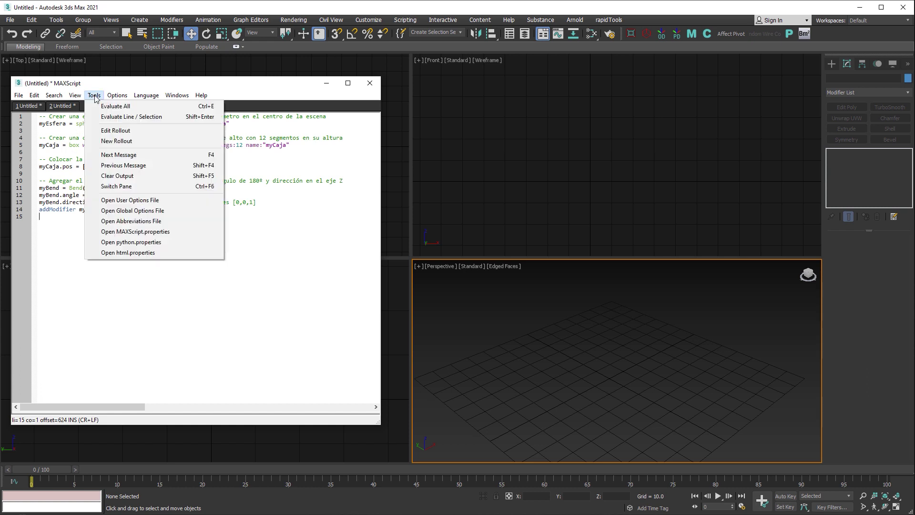
{"action": "left_click", "coordinate": [133, 106]}
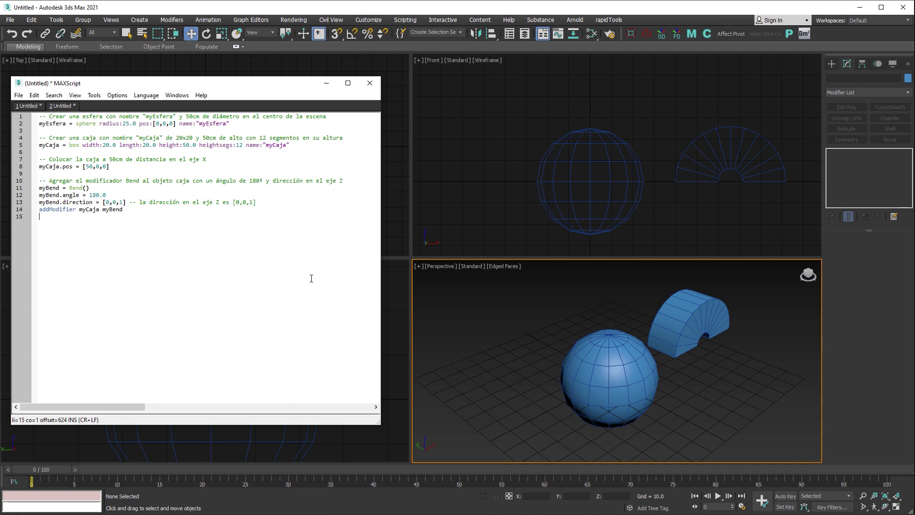
Inspect the sphere, then myCaja's Box parameters and its 180° Z-axis Bend settings
{"action": "left_click", "coordinate": [610, 363]}
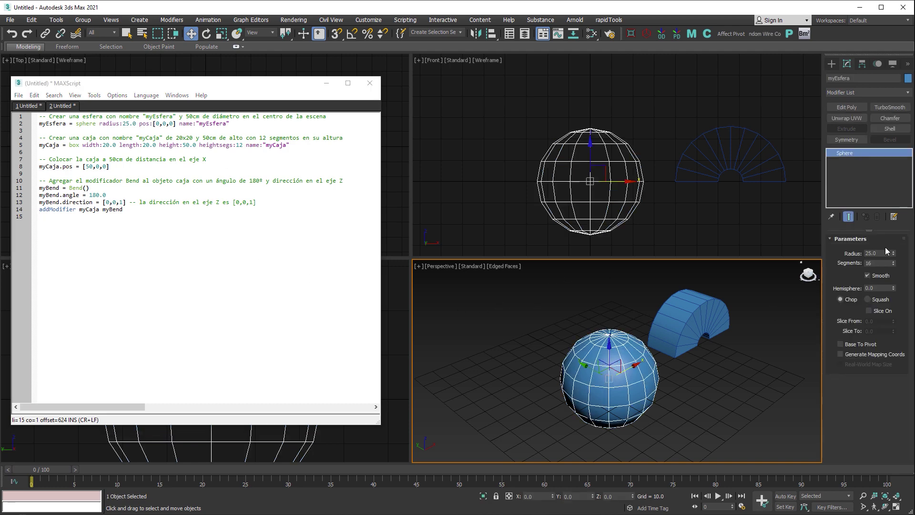
{"action": "left_click", "coordinate": [698, 307]}
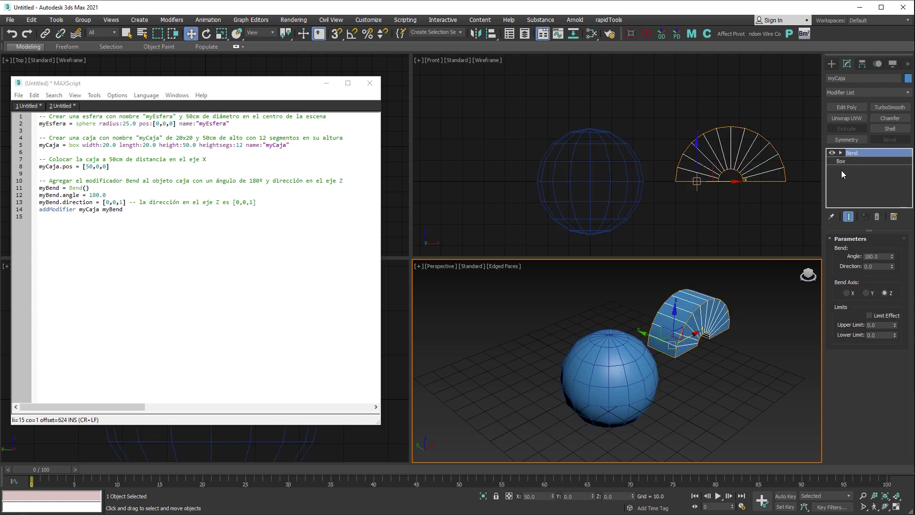
{"action": "left_click", "coordinate": [846, 161]}
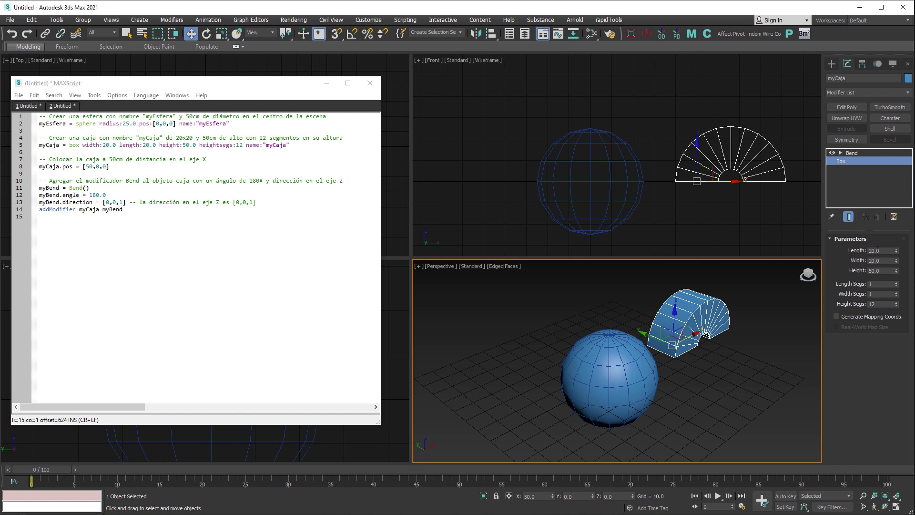
{"action": "left_click", "coordinate": [849, 153]}
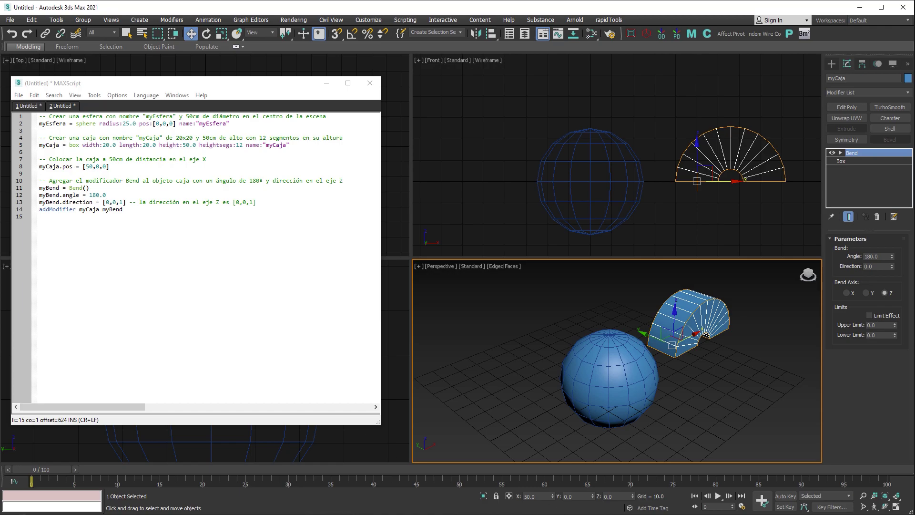
{"action": "scroll", "coordinate": [745, 365], "scroll_direction": "up", "scroll_amount": 5}
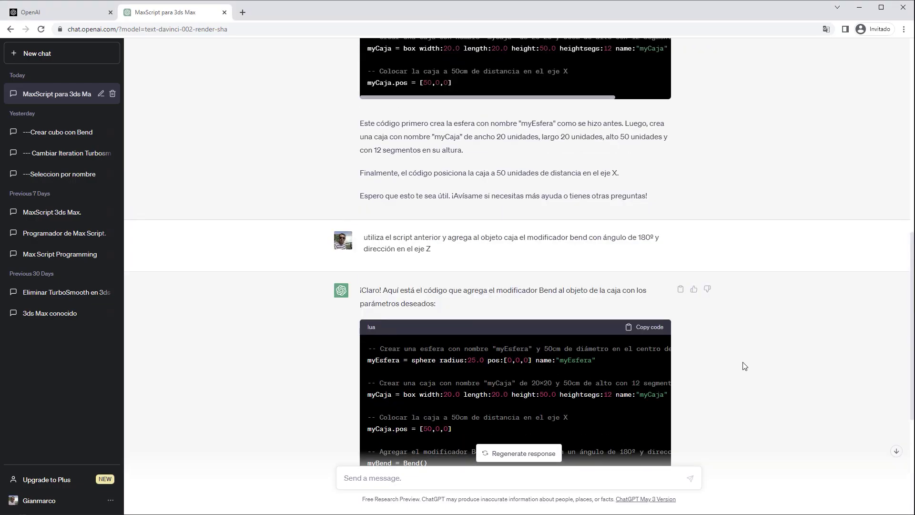
{"action": "scroll", "coordinate": [744, 365], "scroll_direction": "up", "scroll_amount": 10}
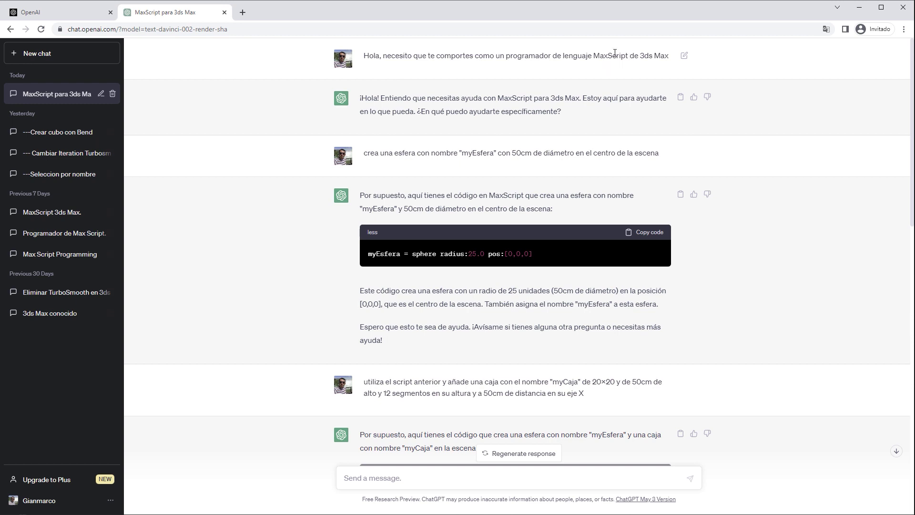
{"action": "mouse_move", "coordinate": [435, 152]}
{"action": "left_click_drag", "start_coordinate": [378, 154], "coordinate": [363, 153]}
{"action": "left_click", "coordinate": [374, 161]}
{"action": "left_click_drag", "start_coordinate": [379, 153], "coordinate": [366, 153]}
{"action": "left_click", "coordinate": [401, 392]}
{"action": "left_click_drag", "start_coordinate": [469, 383], "coordinate": [448, 381]}
{"action": "left_click", "coordinate": [365, 301]}
{"action": "scroll", "coordinate": [413, 303], "scroll_direction": "down", "scroll_amount": 1}
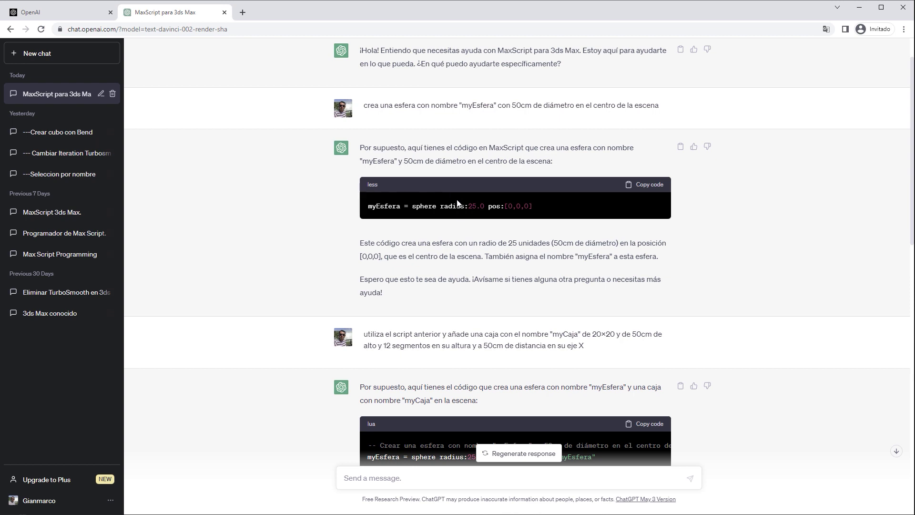
{"action": "mouse_move", "coordinate": [511, 105]}
{"action": "scroll", "coordinate": [397, 334], "scroll_direction": "down", "scroll_amount": 1}
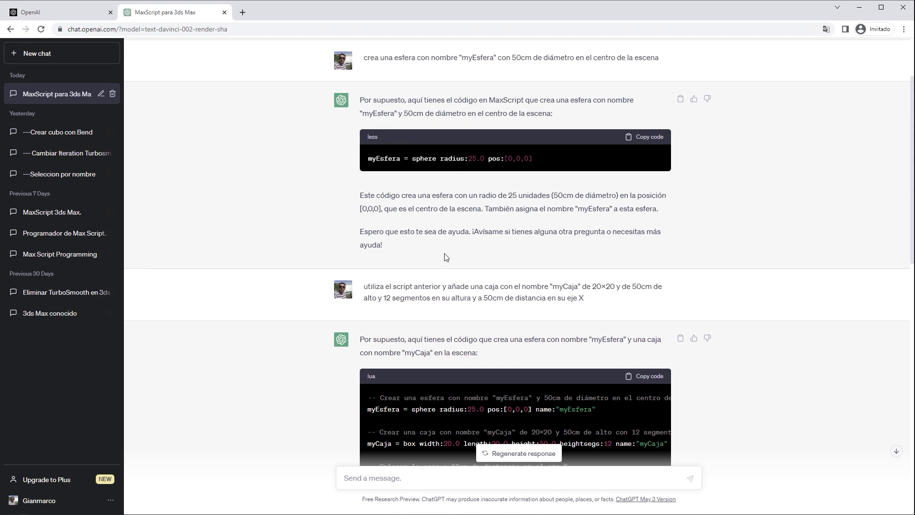
{"action": "scroll", "coordinate": [447, 257], "scroll_direction": "down", "scroll_amount": 2}
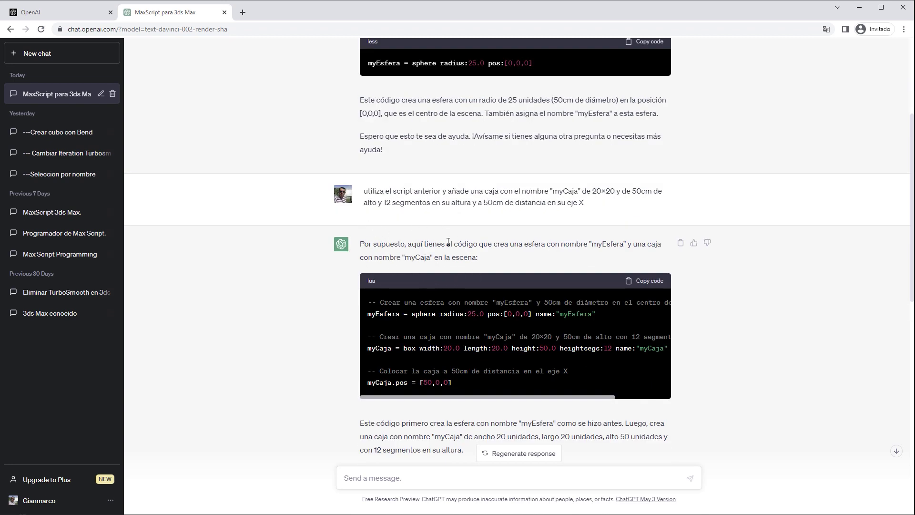
{"action": "scroll", "coordinate": [420, 286], "scroll_direction": "down", "scroll_amount": 1}
{"action": "scroll", "coordinate": [420, 287], "scroll_direction": "up", "scroll_amount": 2}
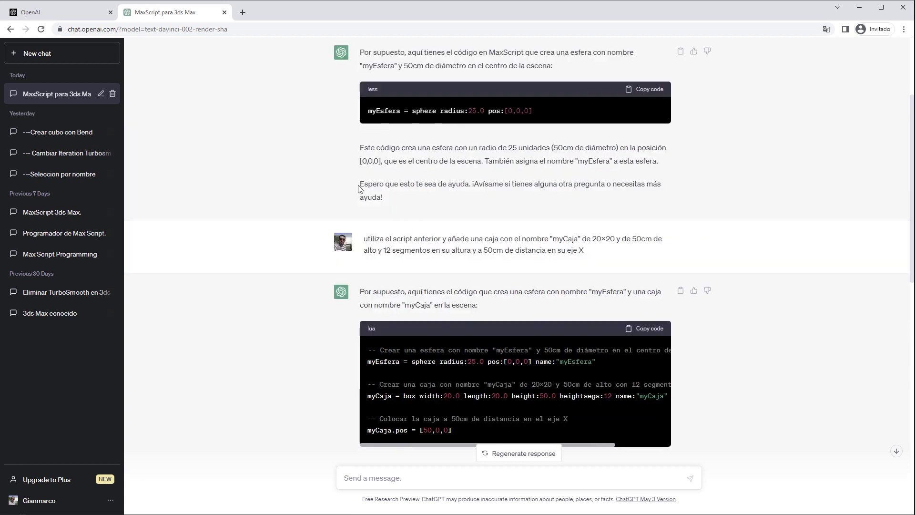
{"action": "scroll", "coordinate": [388, 309], "scroll_direction": "down", "scroll_amount": 2}
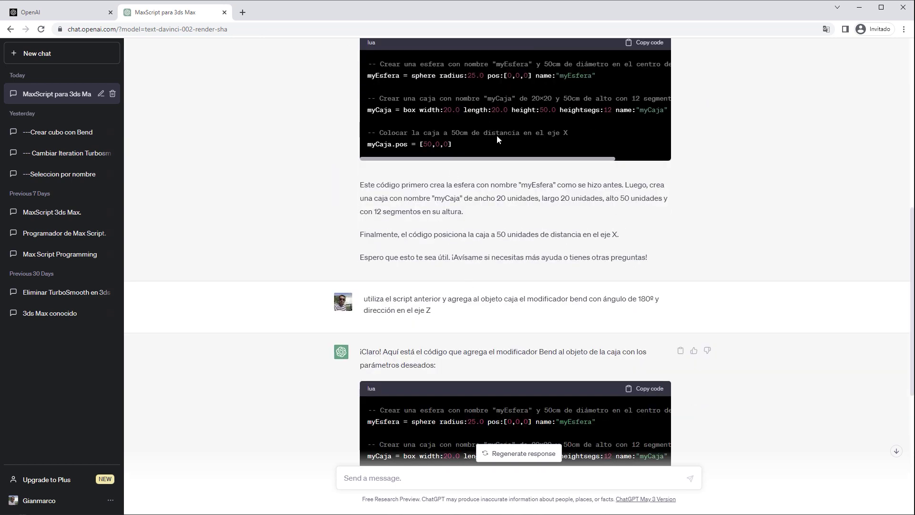
{"action": "scroll", "coordinate": [548, 190], "scroll_direction": "down", "scroll_amount": 3}
{"action": "scroll", "coordinate": [579, 210], "scroll_direction": "down", "scroll_amount": 1}
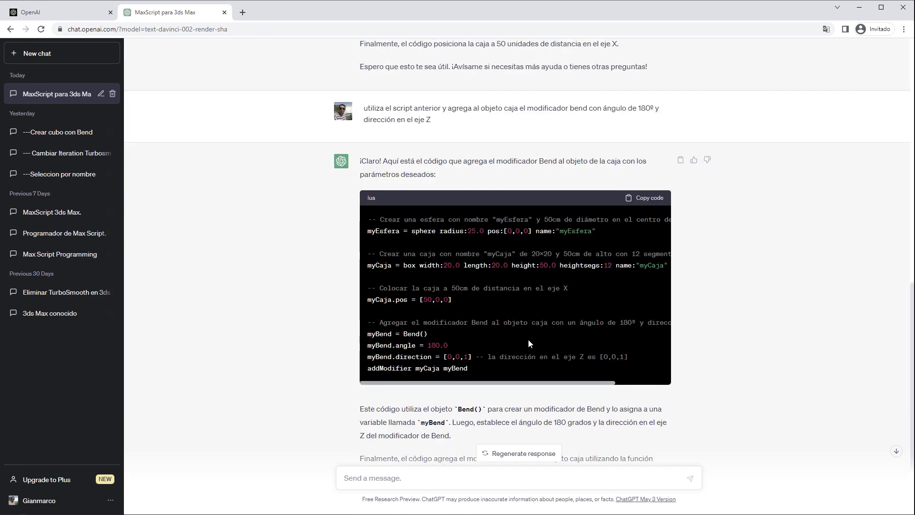
{"action": "scroll", "coordinate": [548, 352], "scroll_direction": "down", "scroll_amount": 2}
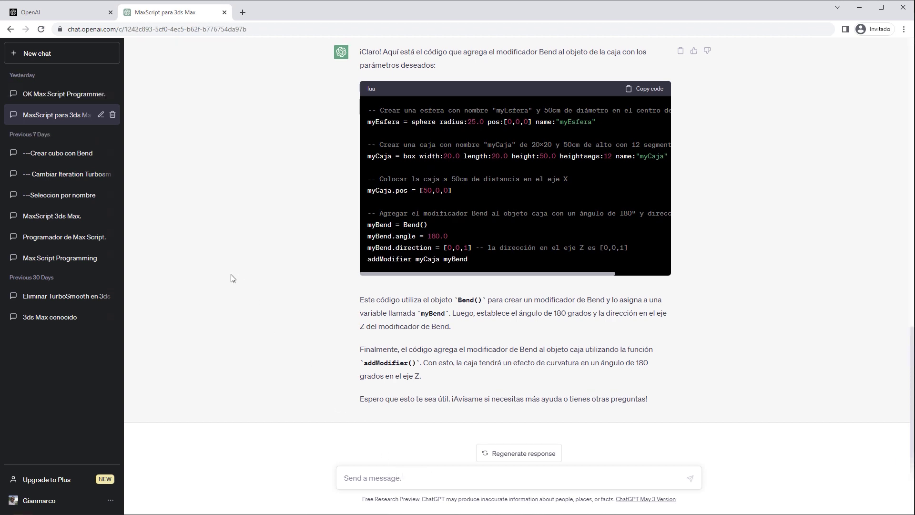
Open the '---Seleccion por nombre' chat and copy its first object-selection script
{"action": "left_click", "coordinate": [43, 196]}
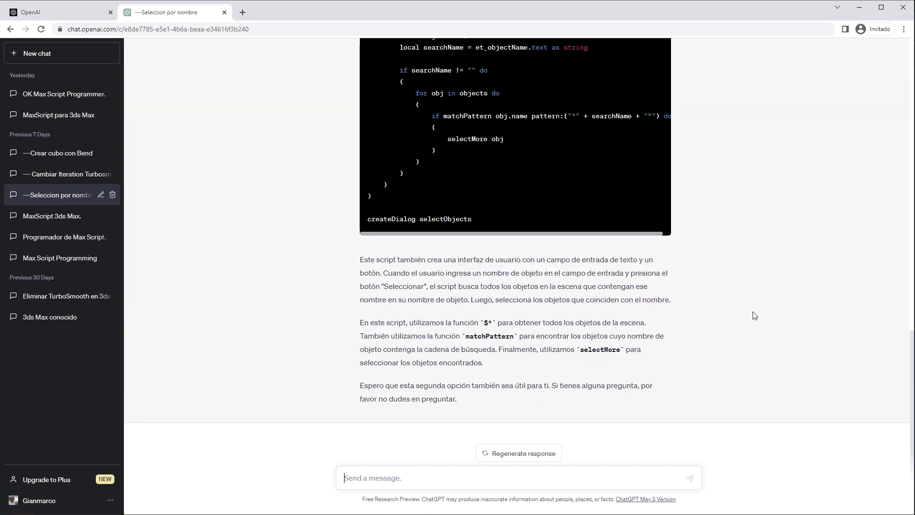
{"action": "scroll", "coordinate": [753, 313], "scroll_direction": "up", "scroll_amount": 10}
{"action": "scroll", "coordinate": [753, 313], "scroll_direction": "up", "scroll_amount": 3}
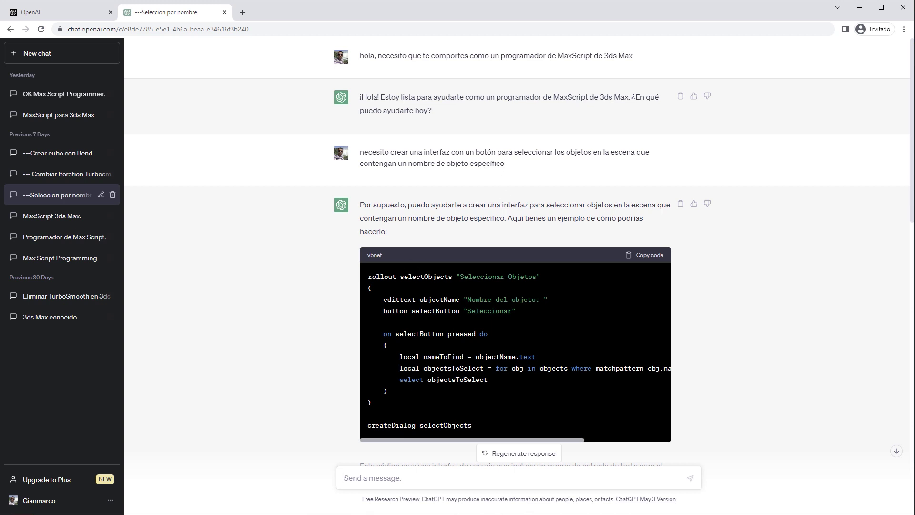
{"action": "left_click", "coordinate": [646, 258]}
{"action": "key", "text": "alt+Tab"}
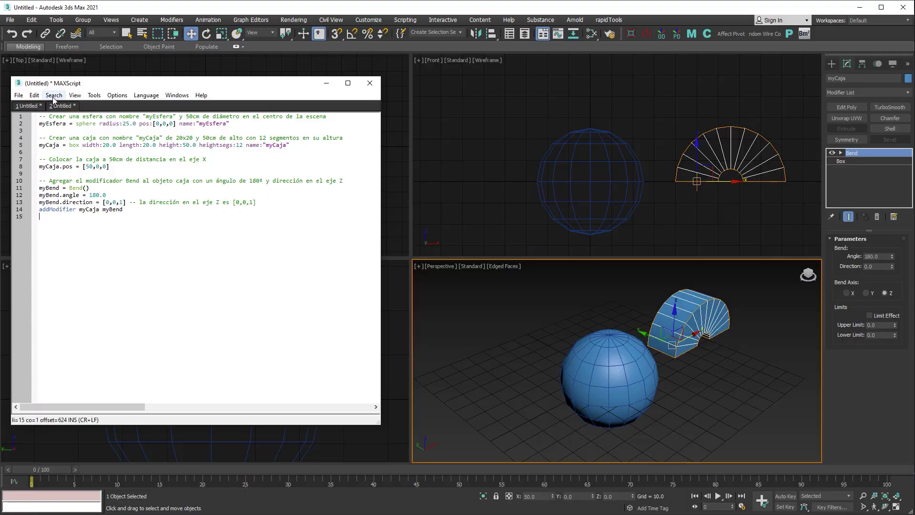
Paste the selection script into a new editor tab and evaluate it
{"action": "left_click", "coordinate": [19, 95]}
{"action": "left_click", "coordinate": [42, 107]}
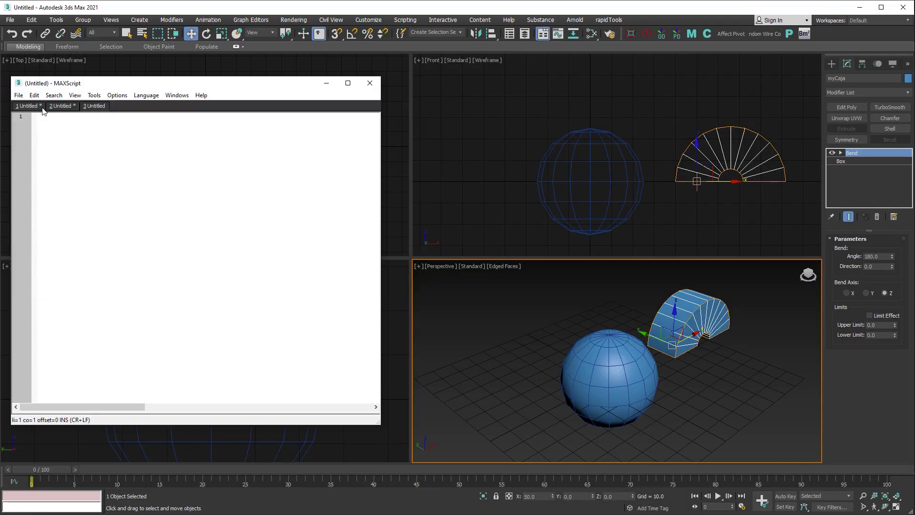
{"action": "right_click", "coordinate": [86, 137]}
{"action": "left_click", "coordinate": [122, 192]}
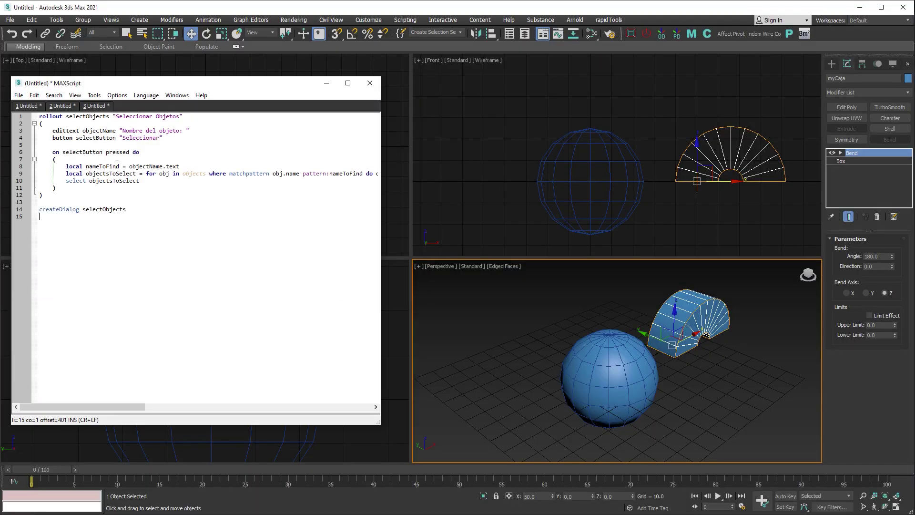
{"action": "left_click", "coordinate": [94, 96]}
{"action": "left_click", "coordinate": [120, 110]}
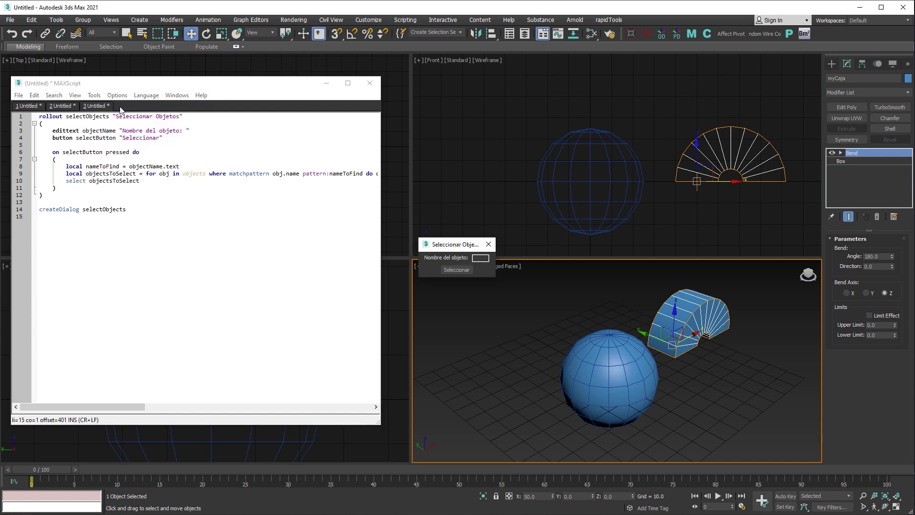
Try selecting by name in the Seleccionar Objetos dialog, dismiss the error and close it
{"action": "left_click_drag", "start_coordinate": [457, 245], "coordinate": [469, 208]}
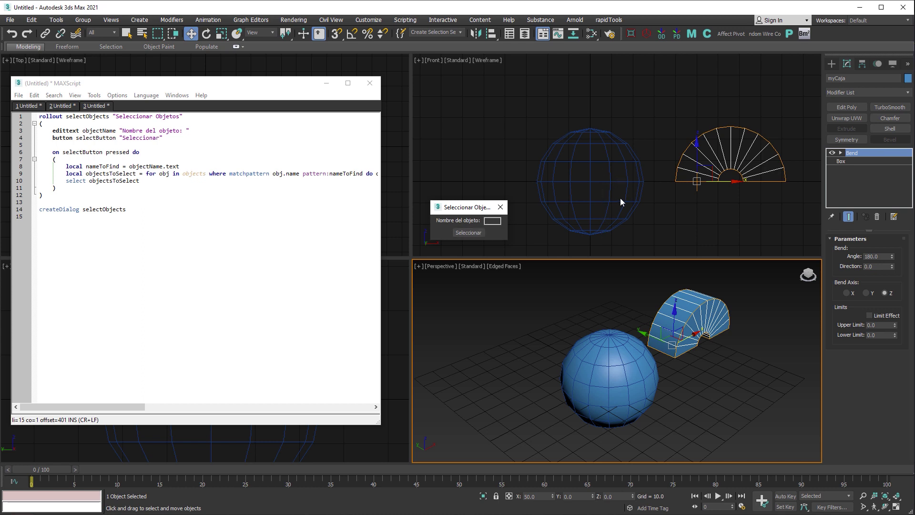
{"action": "left_click", "coordinate": [490, 221]}
{"action": "type", "text": "sfera"}
{"action": "left_click", "coordinate": [476, 234]}
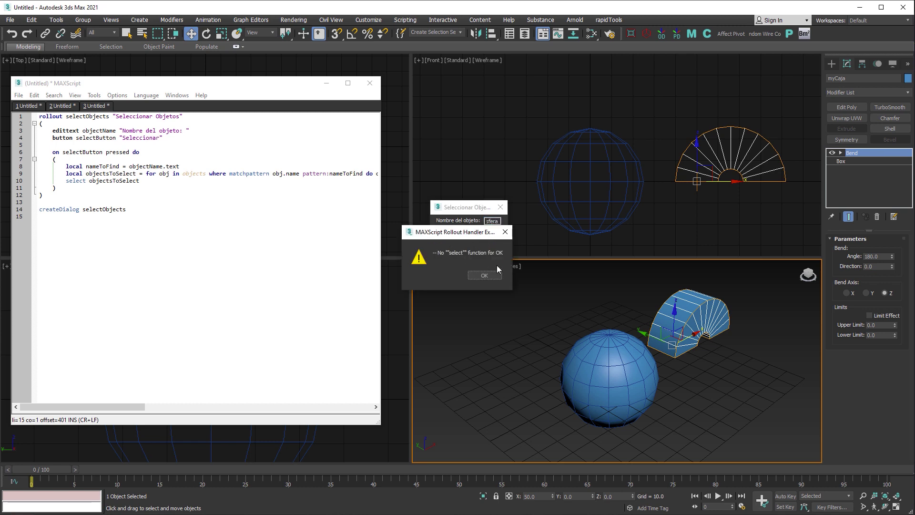
{"action": "left_click", "coordinate": [484, 275]}
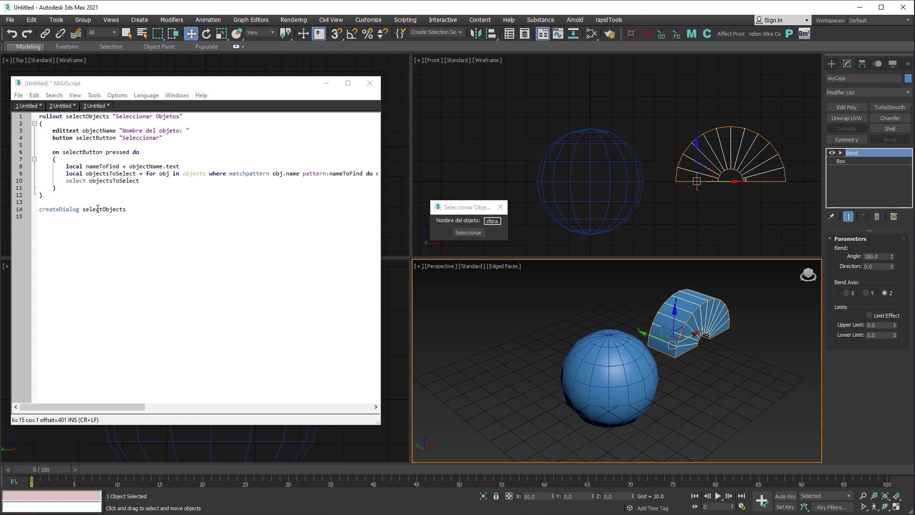
{"action": "left_click", "coordinate": [500, 207]}
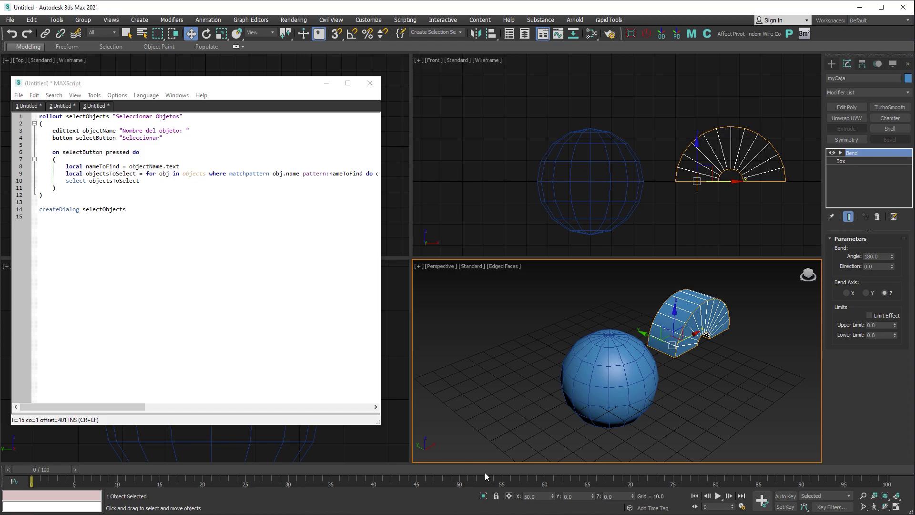
{"action": "key", "text": "alt+Tab"}
Scroll to ChatGPT's second answer and copy its alternative select-by-name script
{"action": "scroll", "coordinate": [722, 312], "scroll_direction": "down", "scroll_amount": 6}
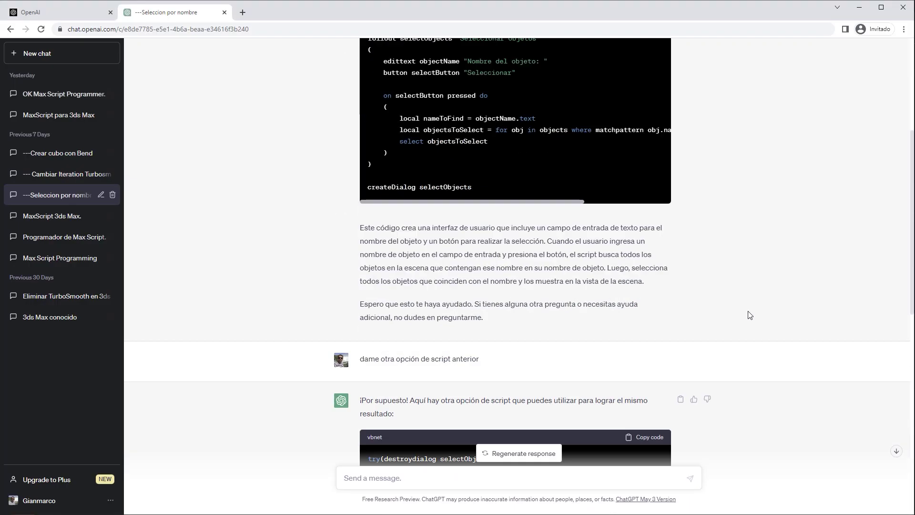
{"action": "scroll", "coordinate": [750, 315], "scroll_direction": "down", "scroll_amount": 2}
{"action": "mouse_move", "coordinate": [419, 359]}
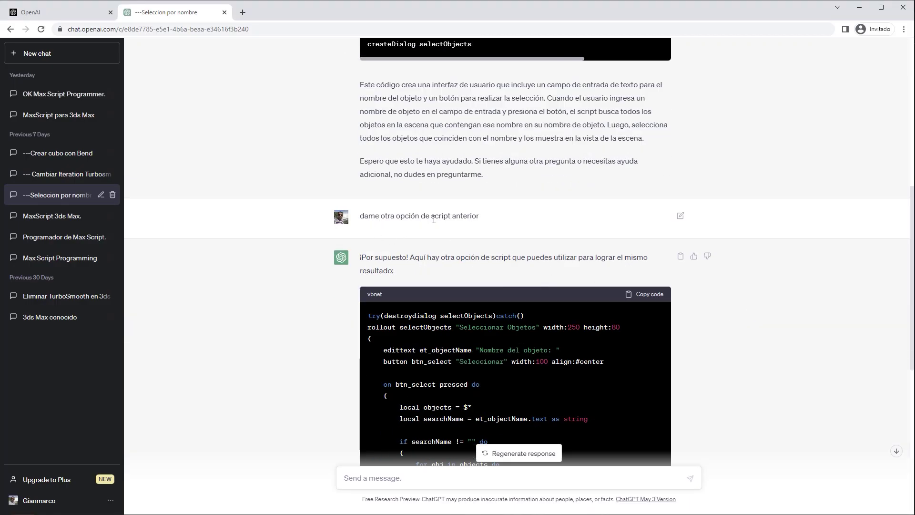
{"action": "scroll", "coordinate": [799, 341], "scroll_direction": "down", "scroll_amount": 3}
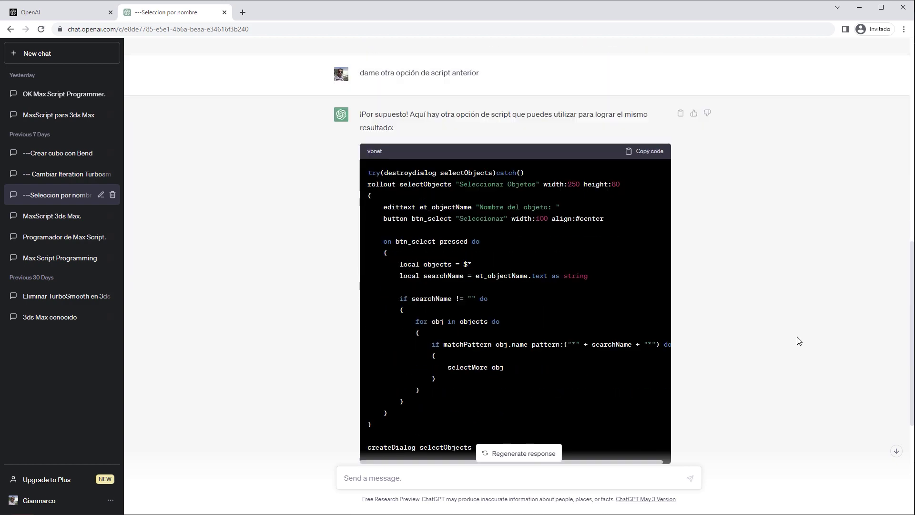
{"action": "scroll", "coordinate": [800, 341], "scroll_direction": "down", "scroll_amount": 1}
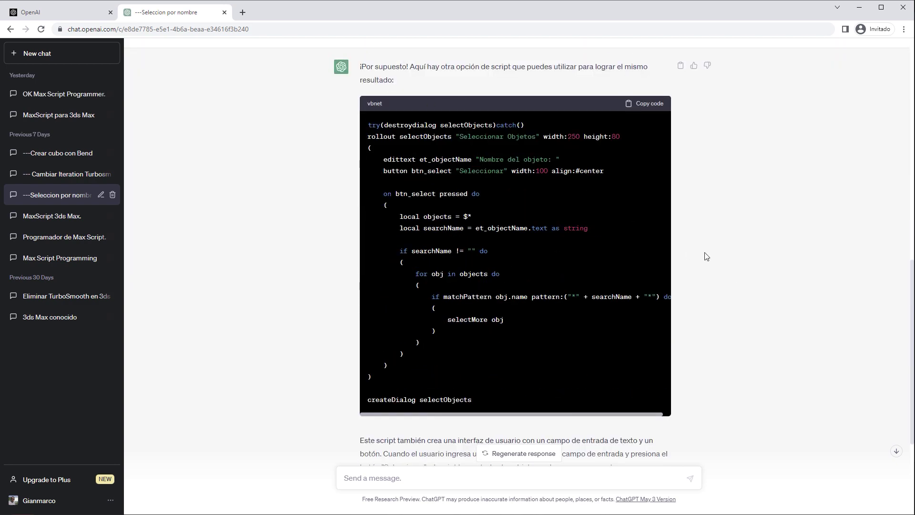
{"action": "left_click", "coordinate": [653, 104]}
{"action": "scroll", "coordinate": [748, 290], "scroll_direction": "down", "scroll_amount": 4}
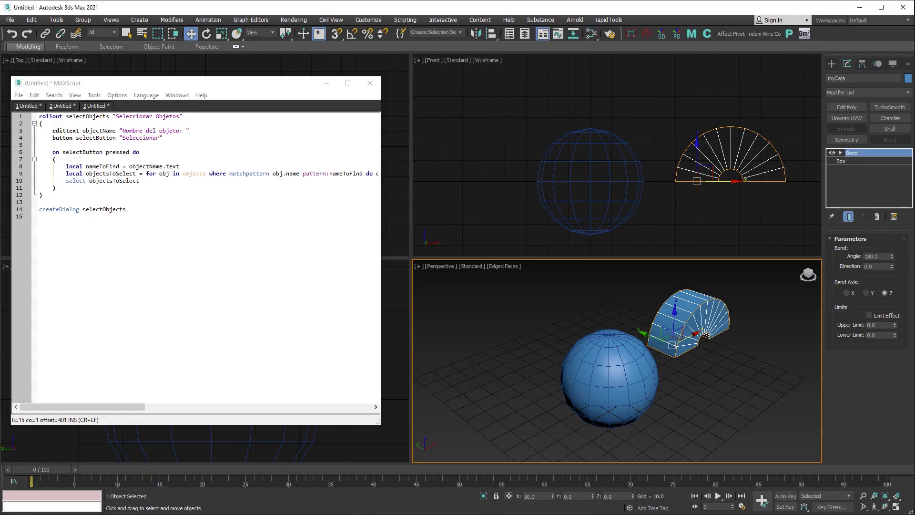
Replace the old selection script in the third editor tab with the select-by-name script and run it
{"action": "left_click_drag", "start_coordinate": [179, 241], "coordinate": [34, 112]}
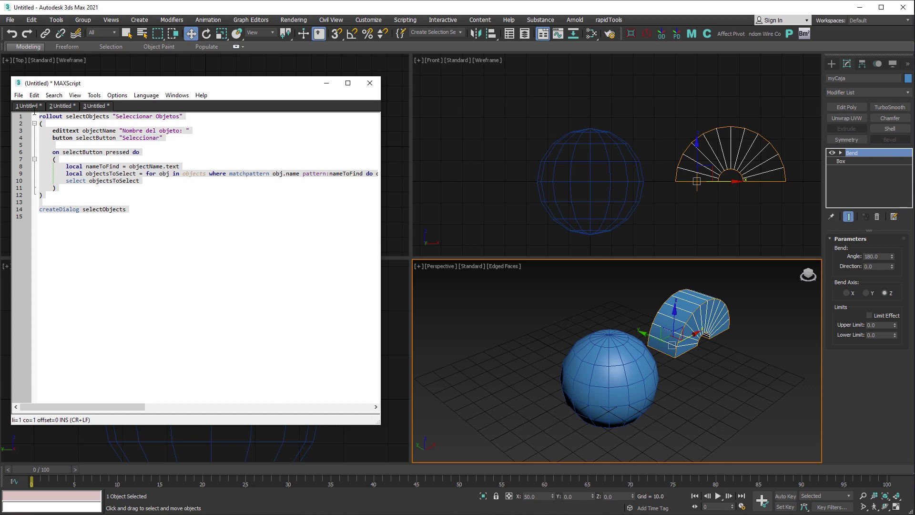
{"action": "key", "text": "Delete"}
{"action": "right_click", "coordinate": [62, 130]}
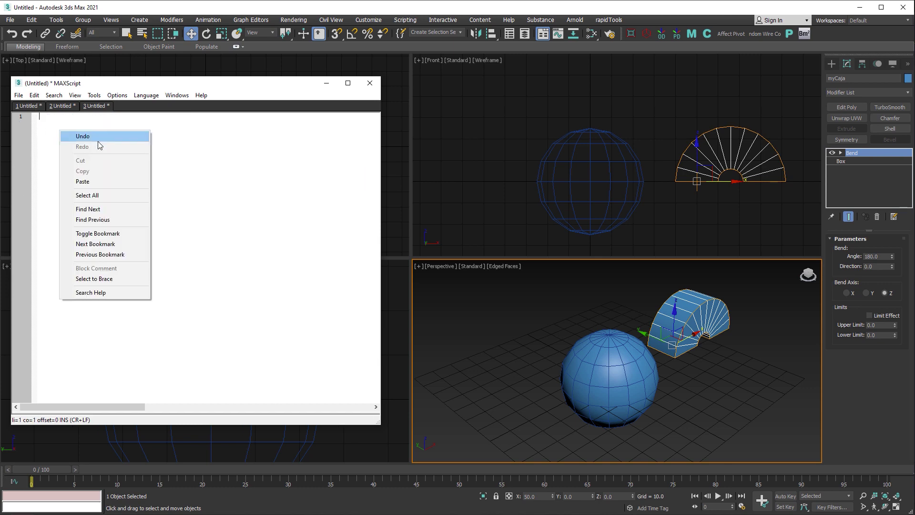
{"action": "left_click", "coordinate": [88, 184]}
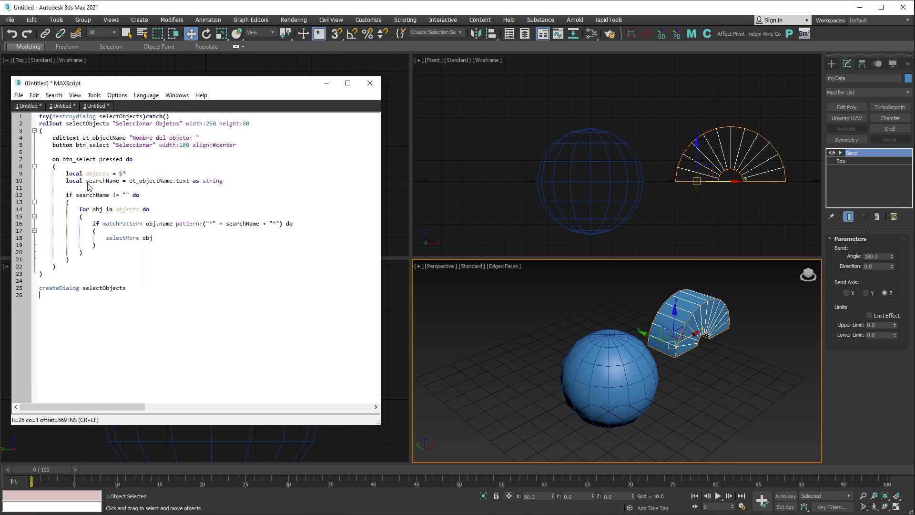
{"action": "left_click", "coordinate": [94, 95]}
{"action": "left_click", "coordinate": [119, 106]}
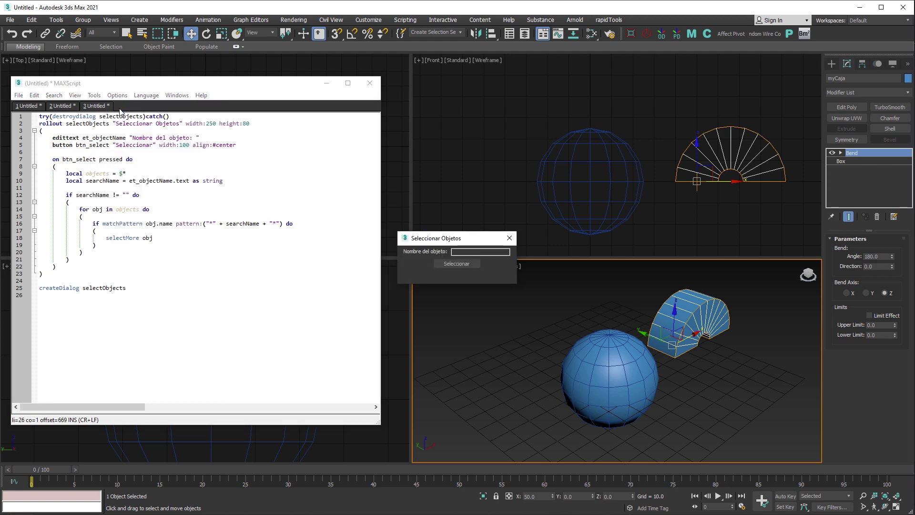
Enter 'sfera' in the Nombre del objeto field and select the matching sphere Esfera
{"action": "left_click", "coordinate": [458, 251]}
{"action": "type", "text": "sfera"}
{"action": "left_click", "coordinate": [456, 263]}
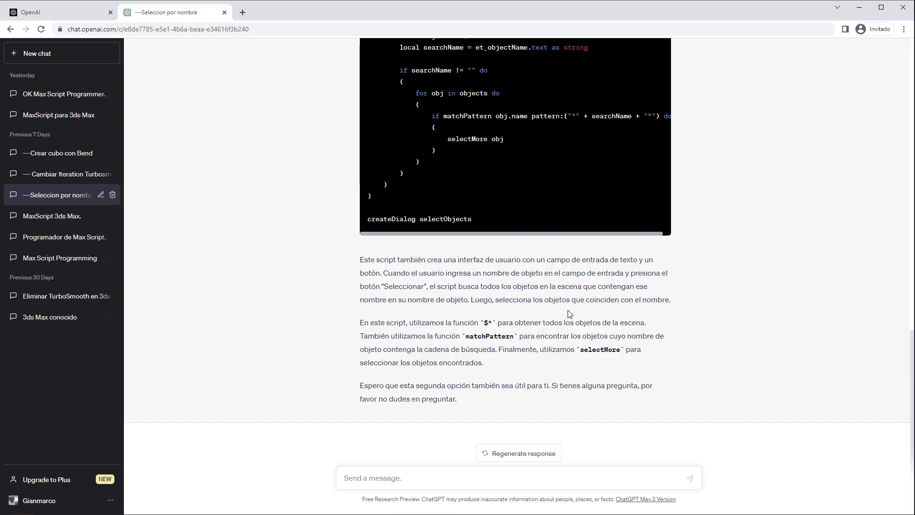
Scroll through ChatGPT's explanation of the select-by-name script
{"action": "scroll", "coordinate": [644, 299], "scroll_direction": "up", "scroll_amount": 6}
{"action": "scroll", "coordinate": [642, 304], "scroll_direction": "up", "scroll_amount": 6}
{"action": "scroll", "coordinate": [624, 285], "scroll_direction": "down", "scroll_amount": 8}
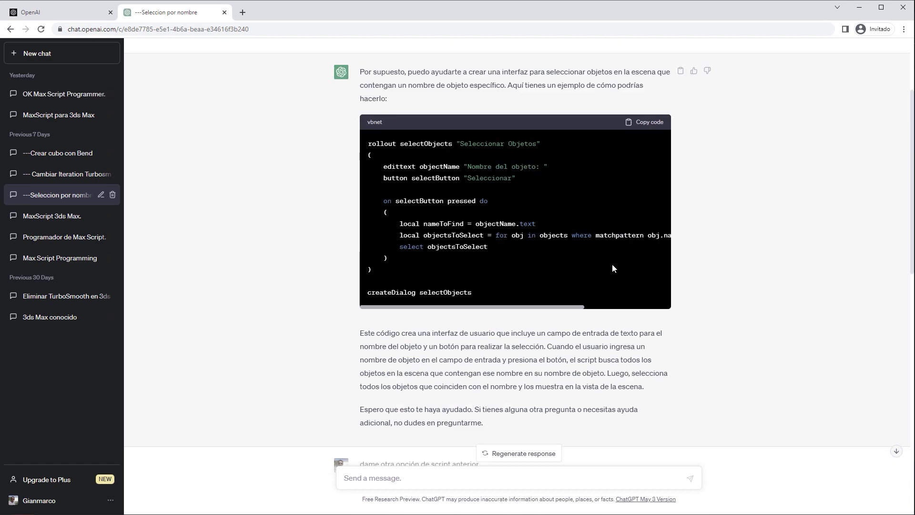
{"action": "scroll", "coordinate": [620, 401], "scroll_direction": "down", "scroll_amount": 3}
{"action": "scroll", "coordinate": [548, 405], "scroll_direction": "down", "scroll_amount": 1}
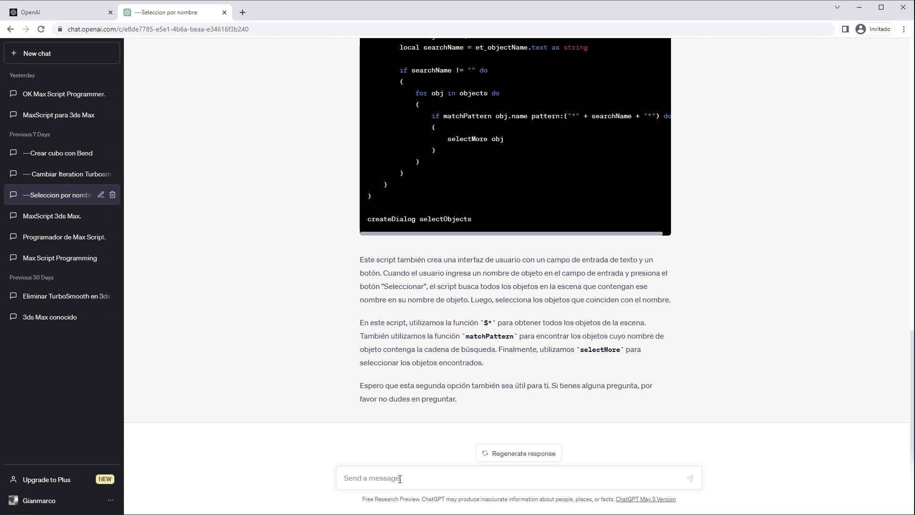
Switch to the 'OK Max Script Programmer.' chat and scroll up to its macro script reply
{"action": "left_click", "coordinate": [53, 96]}
{"action": "scroll", "coordinate": [796, 303], "scroll_direction": "down", "scroll_amount": 2}
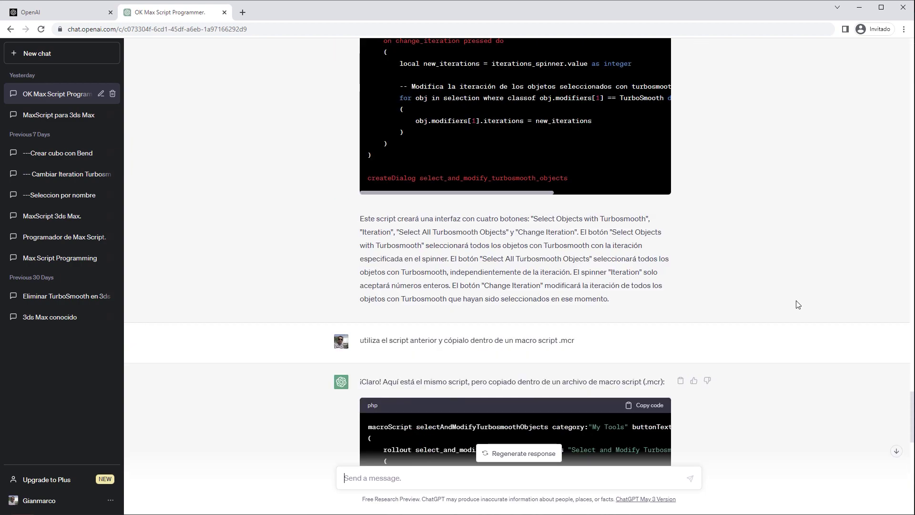
{"action": "scroll", "coordinate": [798, 305], "scroll_direction": "up", "scroll_amount": 10}
{"action": "scroll", "coordinate": [798, 304], "scroll_direction": "up", "scroll_amount": 10}
{"action": "scroll", "coordinate": [797, 304], "scroll_direction": "up", "scroll_amount": 10}
{"action": "scroll", "coordinate": [798, 304], "scroll_direction": "up", "scroll_amount": 10}
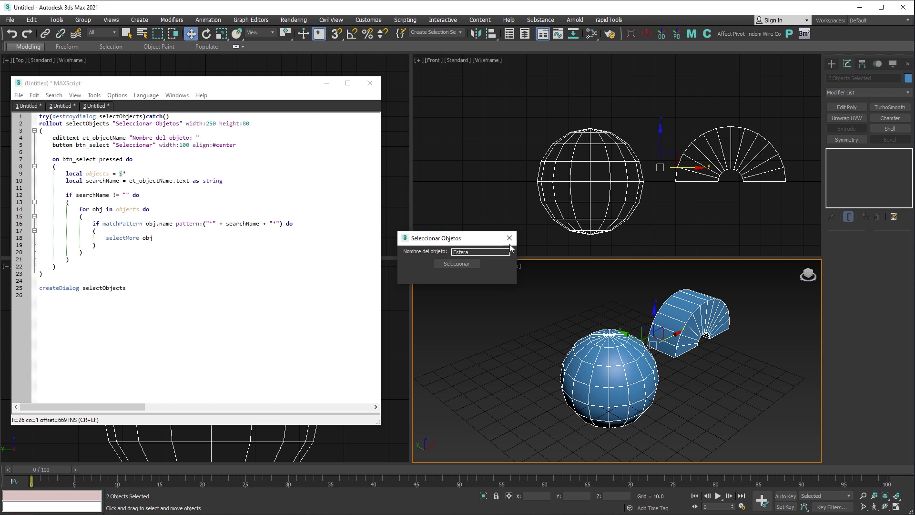
Replace myCaja's Bend with TurboSmooth, and give the sphere TurboSmooth with 2 iterations
{"action": "left_click", "coordinate": [724, 142]}
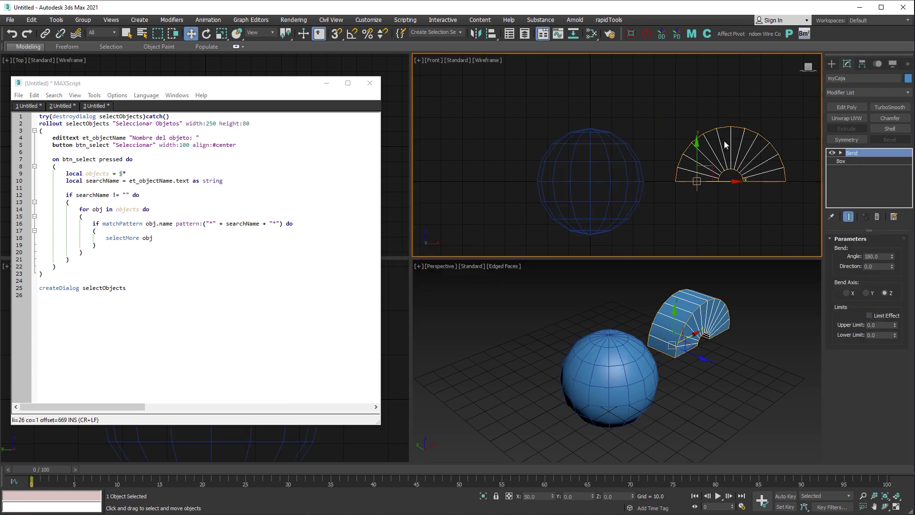
{"action": "left_click", "coordinate": [877, 215]}
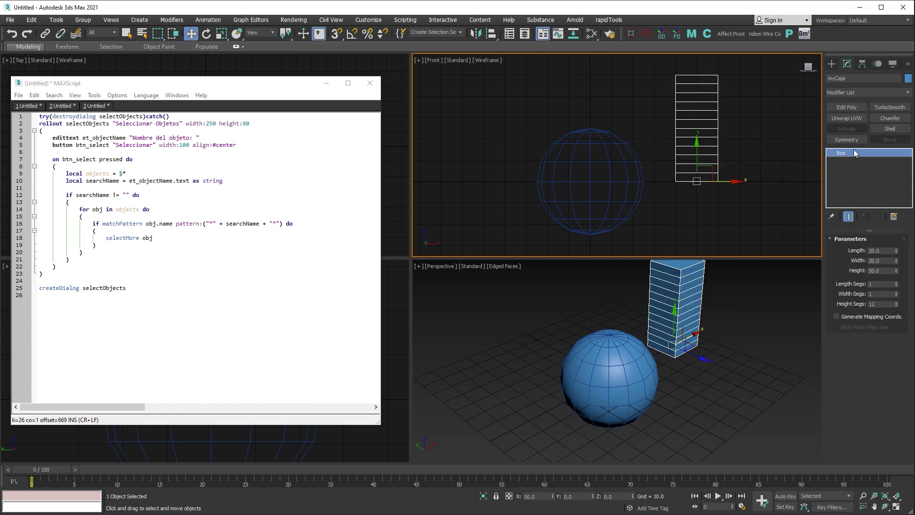
{"action": "left_click", "coordinate": [883, 107]}
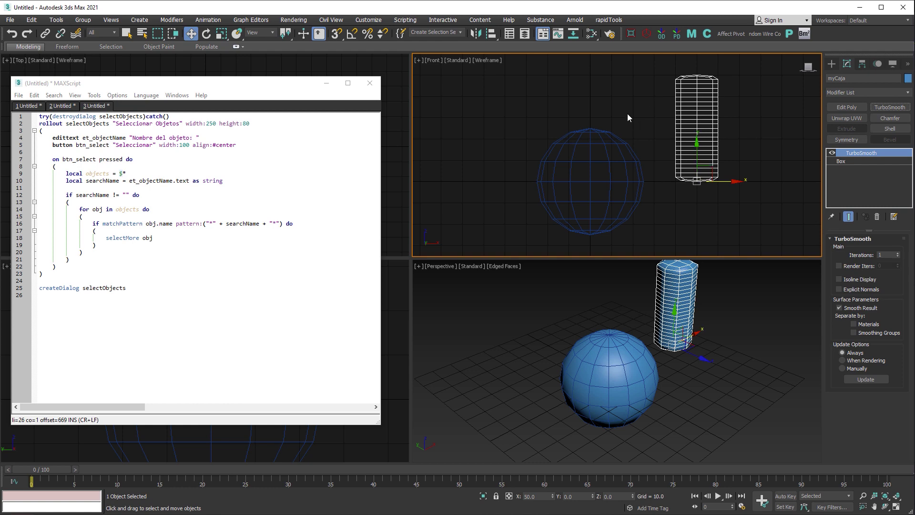
{"action": "left_click_drag", "start_coordinate": [596, 144], "coordinate": [596, 144]}
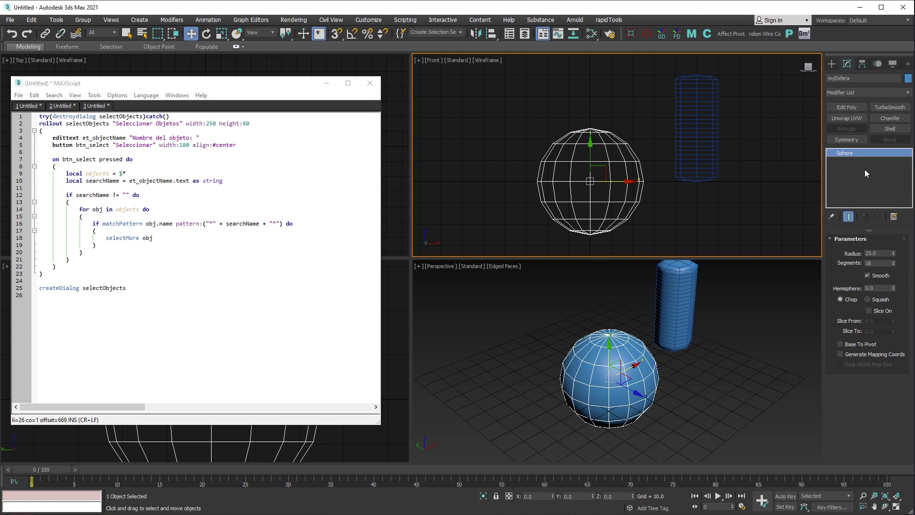
{"action": "left_click", "coordinate": [883, 108]}
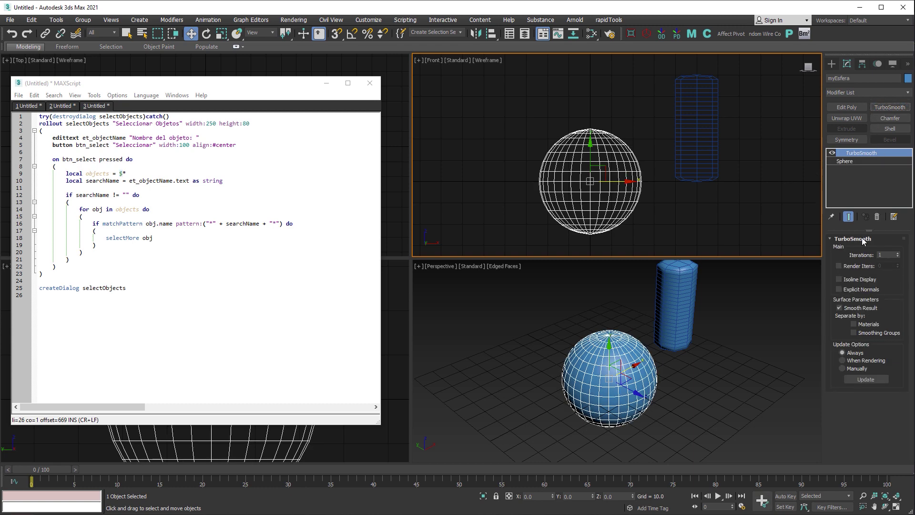
{"action": "left_click", "coordinate": [897, 253]}
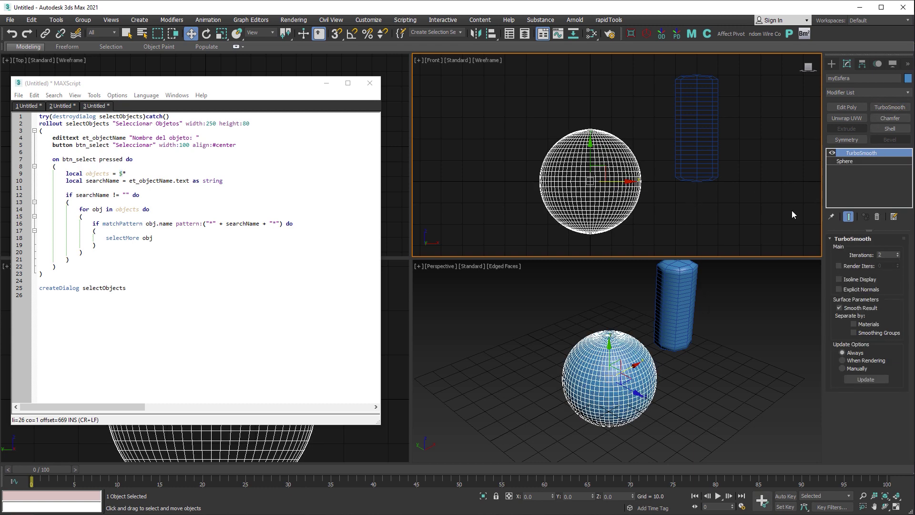
Create a cone beside the sphere in the Perspective viewport, then deselect it
{"action": "left_click", "coordinate": [788, 149]}
{"action": "left_click", "coordinate": [831, 64]}
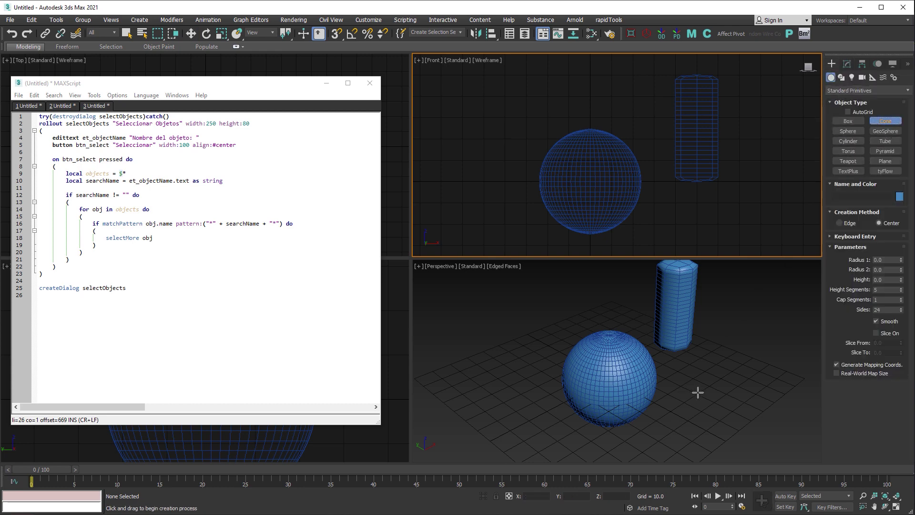
{"action": "left_click_drag", "start_coordinate": [705, 390], "coordinate": [730, 394]}
{"action": "left_click", "coordinate": [688, 354]}
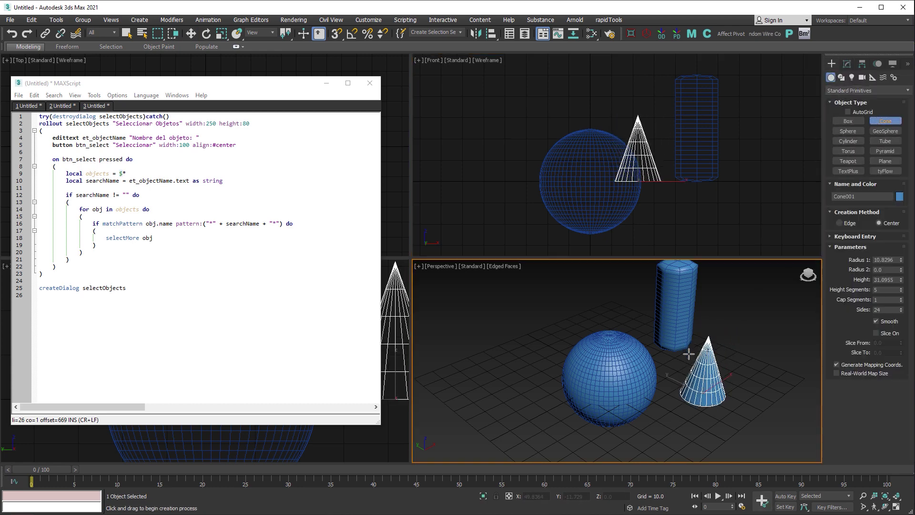
{"action": "left_click", "coordinate": [847, 64]}
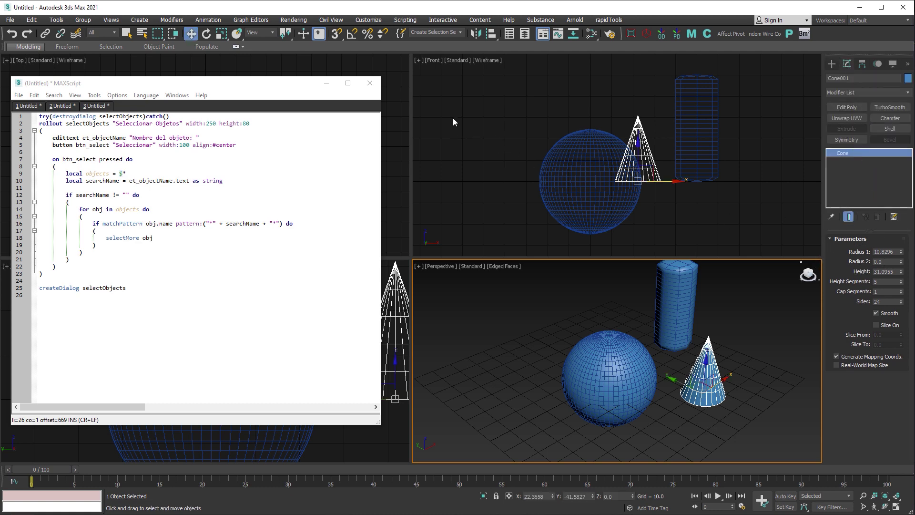
{"action": "left_click", "coordinate": [589, 313]}
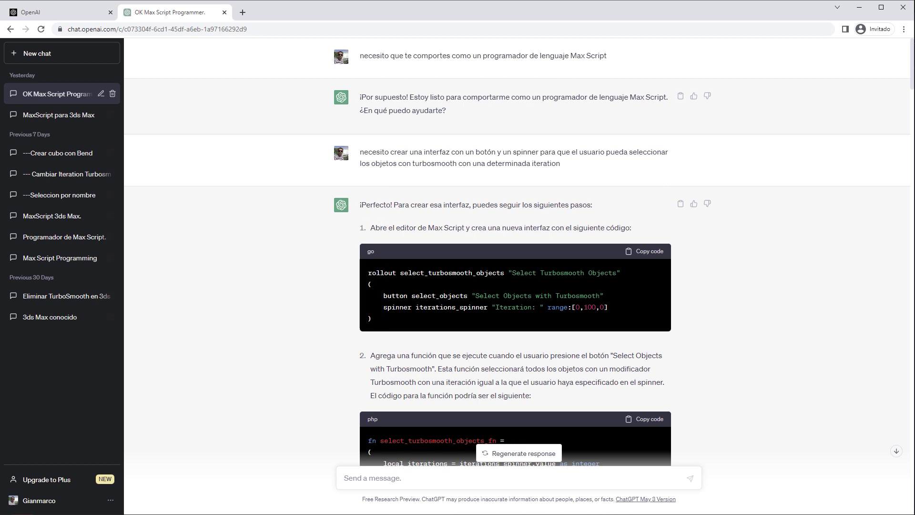
Scroll through the latest reply and copy the combined Select Turbosmooth Objects script
{"action": "scroll", "coordinate": [501, 322], "scroll_direction": "down", "scroll_amount": 2}
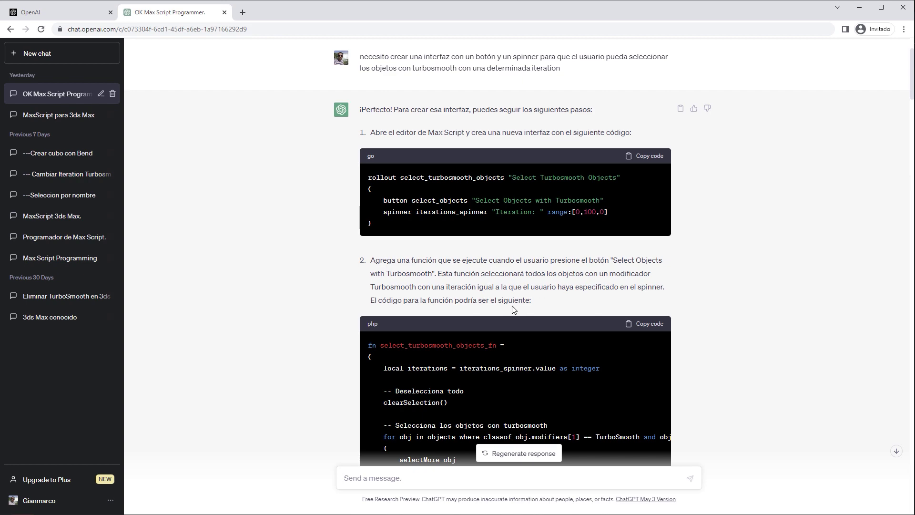
{"action": "scroll", "coordinate": [698, 310], "scroll_direction": "down", "scroll_amount": 2}
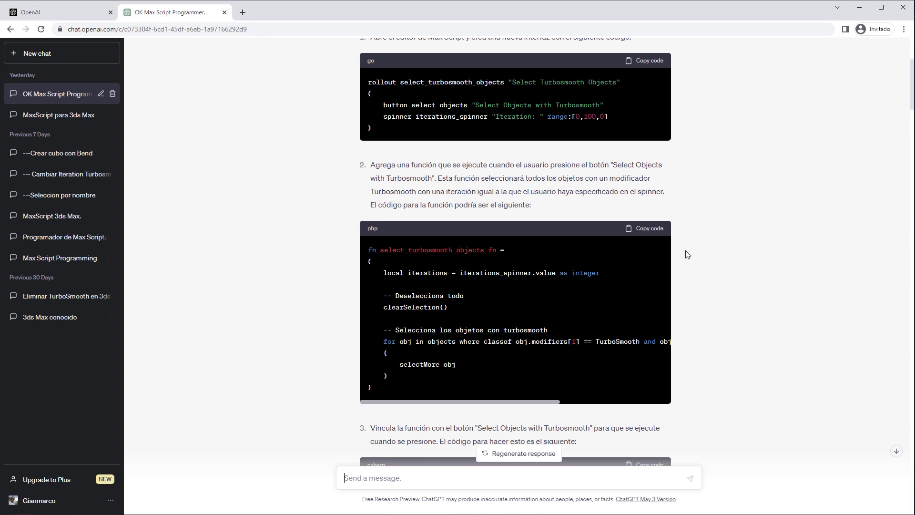
{"action": "scroll", "coordinate": [686, 254], "scroll_direction": "down", "scroll_amount": 2}
{"action": "scroll", "coordinate": [685, 255], "scroll_direction": "down", "scroll_amount": 2}
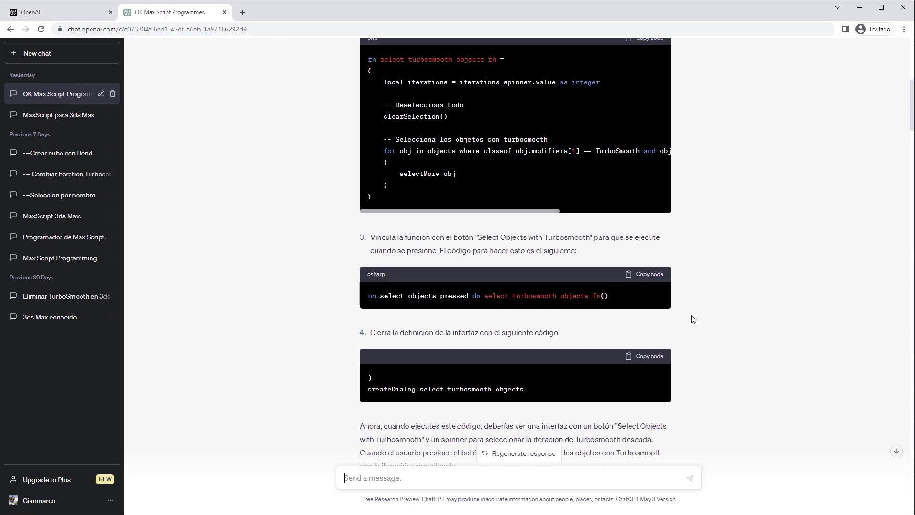
{"action": "scroll", "coordinate": [711, 323], "scroll_direction": "down", "scroll_amount": 2}
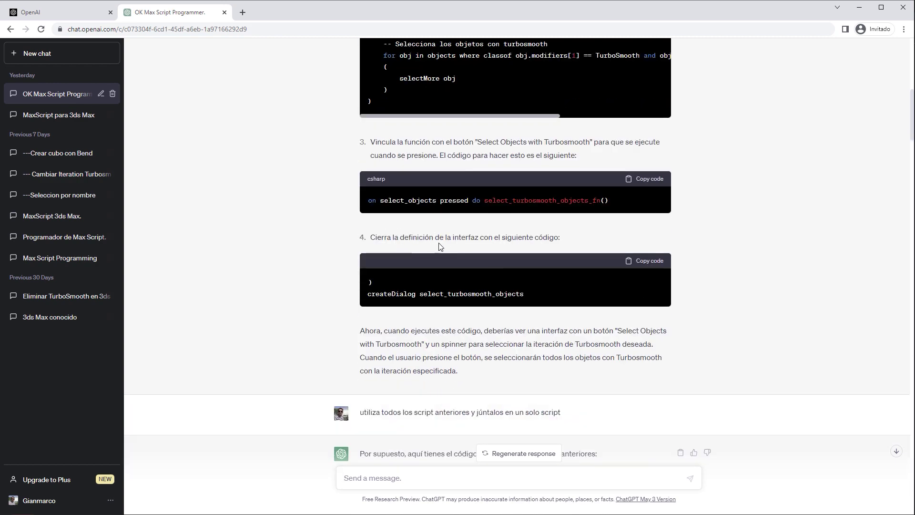
{"action": "scroll", "coordinate": [555, 281], "scroll_direction": "down", "scroll_amount": 1}
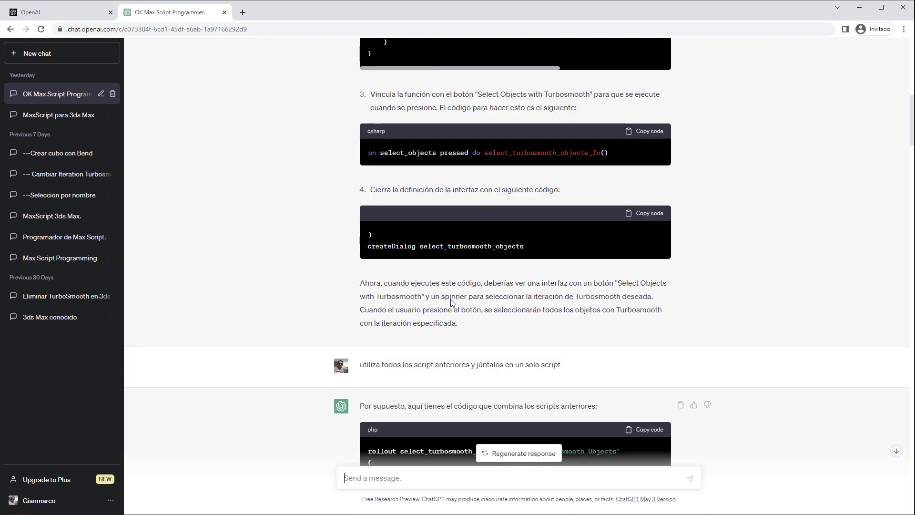
{"action": "scroll", "coordinate": [555, 280], "scroll_direction": "up", "scroll_amount": 5}
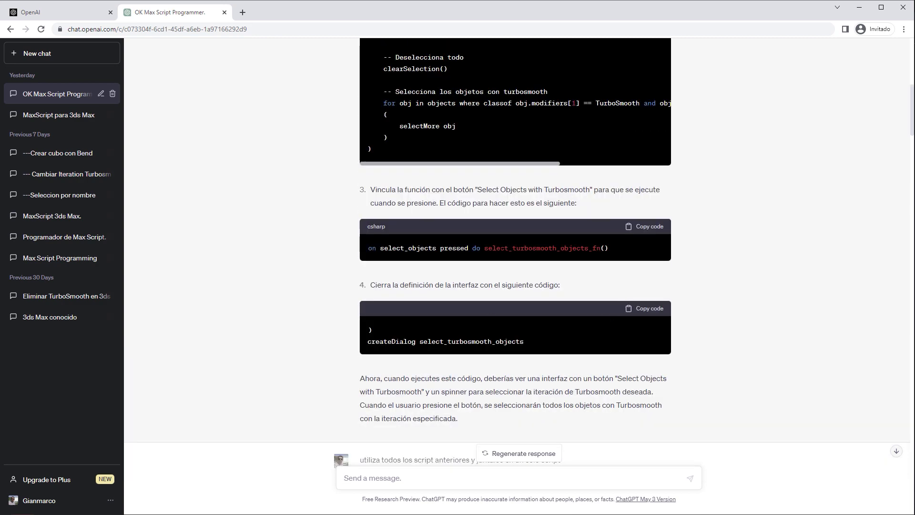
{"action": "scroll", "coordinate": [484, 187], "scroll_direction": "up", "scroll_amount": 4}
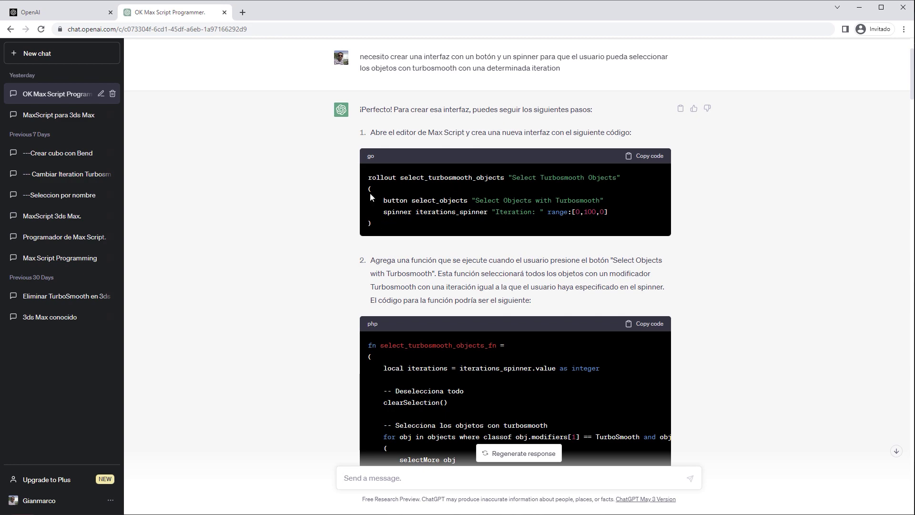
{"action": "scroll", "coordinate": [432, 249], "scroll_direction": "down", "scroll_amount": 1}
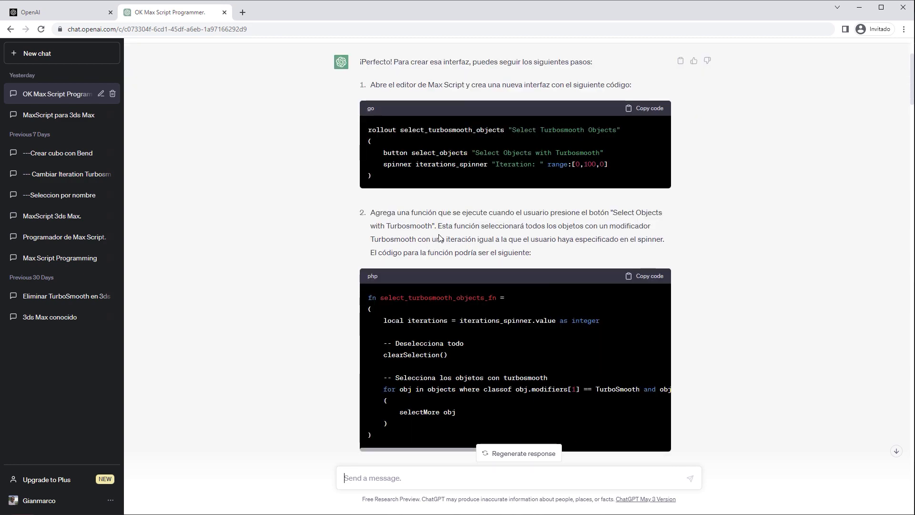
{"action": "scroll", "coordinate": [423, 310], "scroll_direction": "down", "scroll_amount": 2}
{"action": "scroll", "coordinate": [424, 330], "scroll_direction": "up", "scroll_amount": 2}
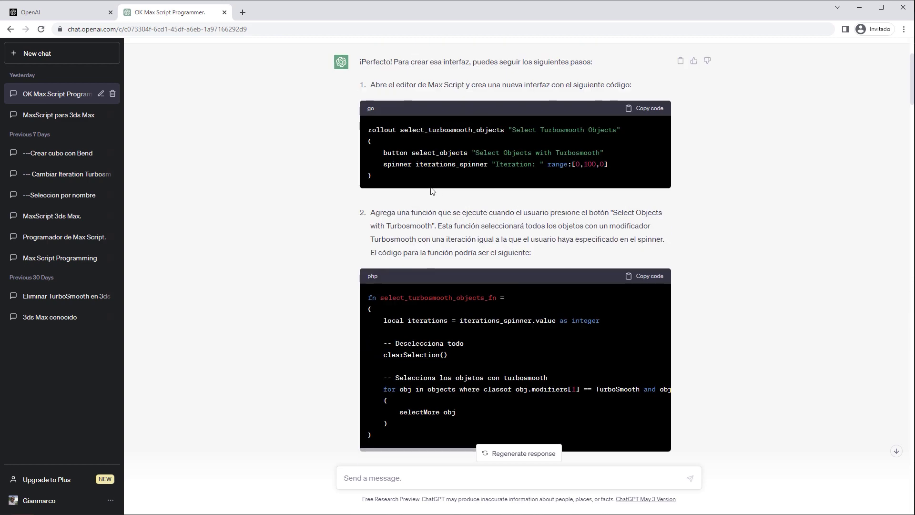
{"action": "scroll", "coordinate": [418, 320], "scroll_direction": "down", "scroll_amount": 2}
{"action": "scroll", "coordinate": [456, 309], "scroll_direction": "down", "scroll_amount": 2}
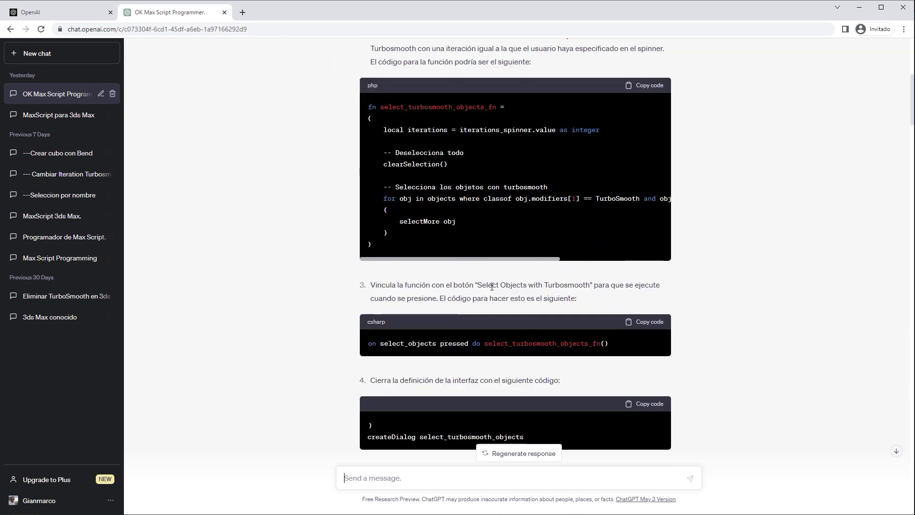
{"action": "scroll", "coordinate": [668, 314], "scroll_direction": "down", "scroll_amount": 2}
{"action": "scroll", "coordinate": [669, 315], "scroll_direction": "down", "scroll_amount": 4}
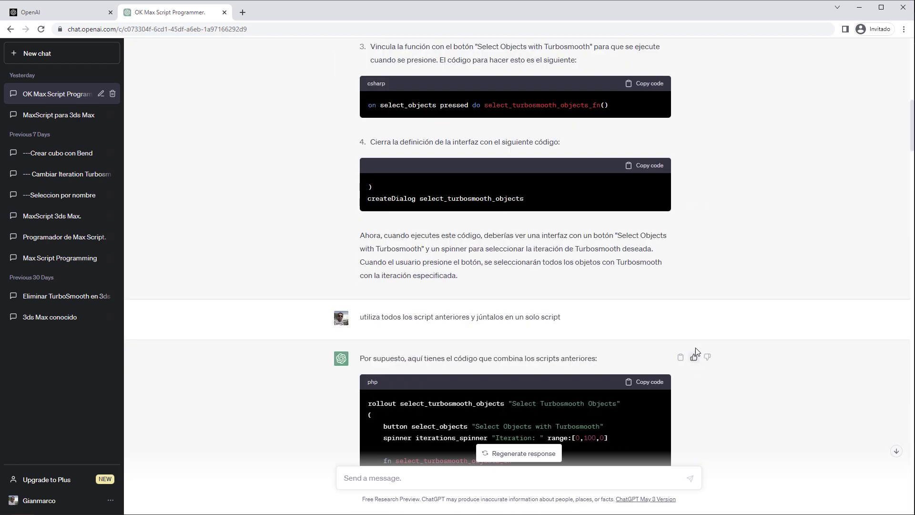
{"action": "scroll", "coordinate": [691, 352], "scroll_direction": "up", "scroll_amount": 2}
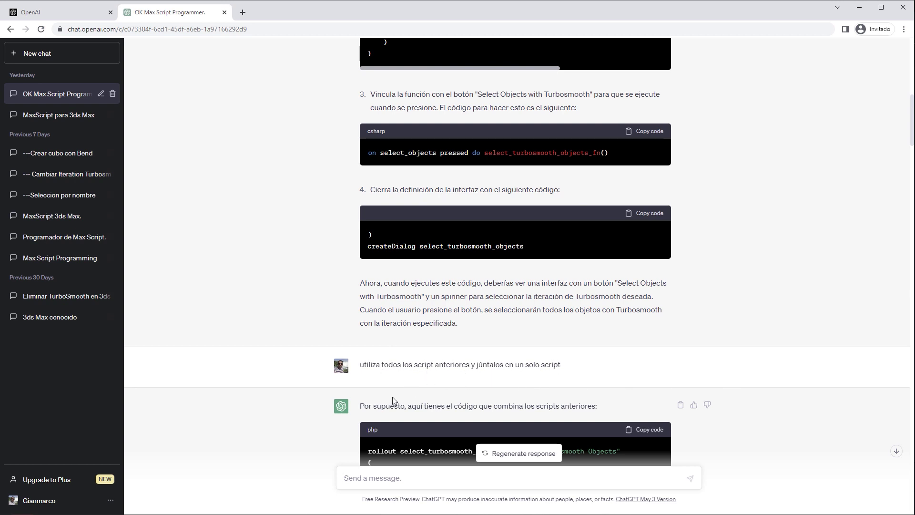
{"action": "scroll", "coordinate": [766, 357], "scroll_direction": "down", "scroll_amount": 3}
{"action": "scroll", "coordinate": [823, 358], "scroll_direction": "up", "scroll_amount": 3}
{"action": "scroll", "coordinate": [824, 359], "scroll_direction": "up", "scroll_amount": 7}
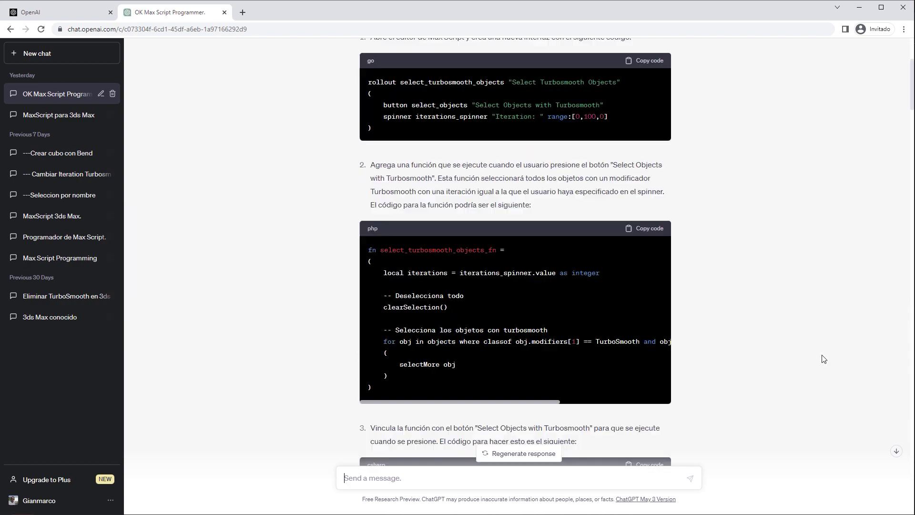
{"action": "scroll", "coordinate": [823, 359], "scroll_direction": "up", "scroll_amount": 4}
{"action": "scroll", "coordinate": [824, 359], "scroll_direction": "down", "scroll_amount": 9}
{"action": "scroll", "coordinate": [766, 357], "scroll_direction": "down", "scroll_amount": 4}
{"action": "scroll", "coordinate": [765, 357], "scroll_direction": "down", "scroll_amount": 4}
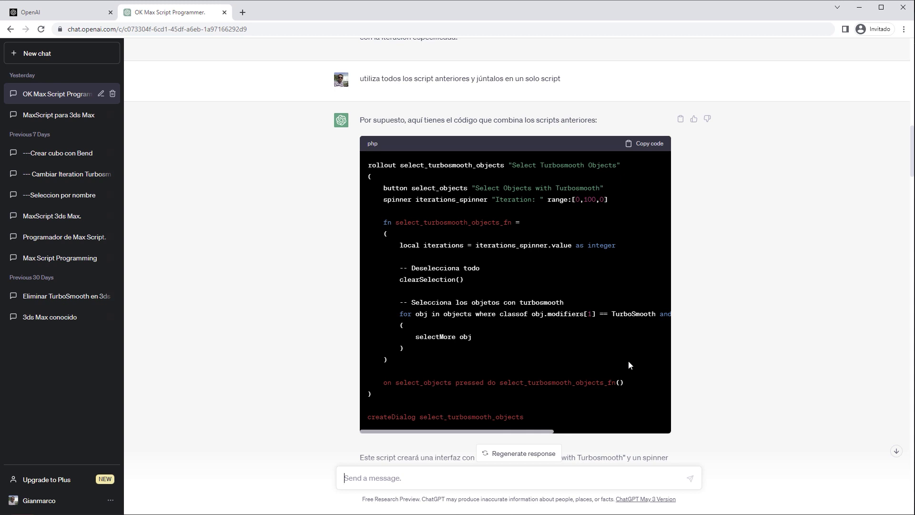
{"action": "left_click", "coordinate": [651, 146]}
{"action": "scroll", "coordinate": [633, 330], "scroll_direction": "down", "scroll_amount": 1}
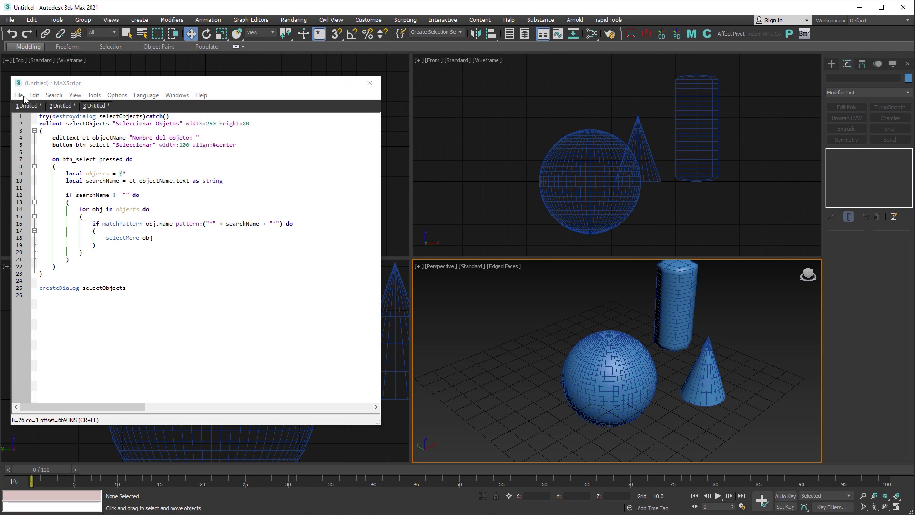
Paste the combined script into a new MAXScript document and evaluate it all
{"action": "left_click", "coordinate": [18, 94]}
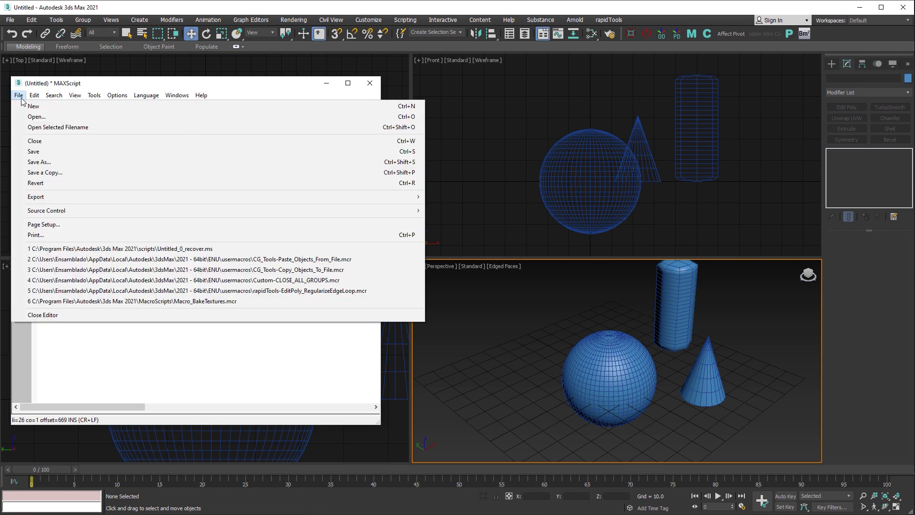
{"action": "left_click", "coordinate": [39, 106]}
{"action": "right_click", "coordinate": [95, 135]}
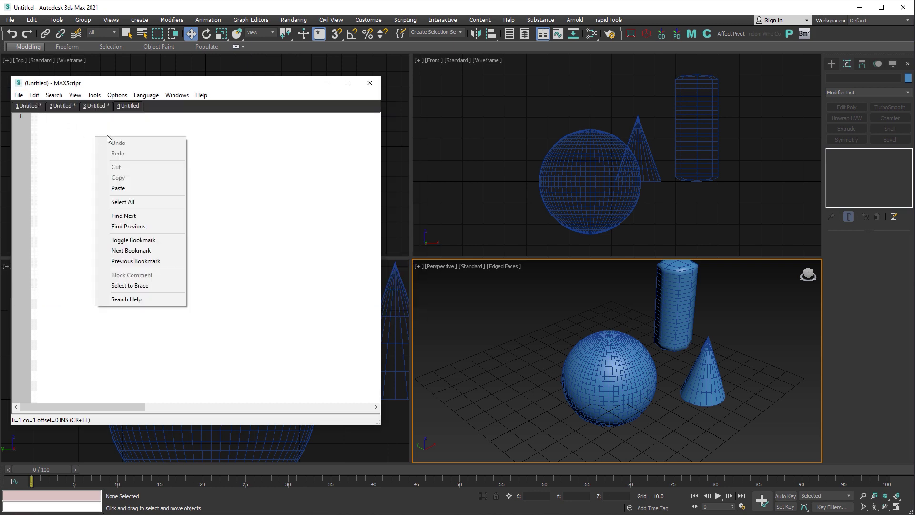
{"action": "left_click", "coordinate": [122, 191]}
{"action": "left_click", "coordinate": [93, 95]}
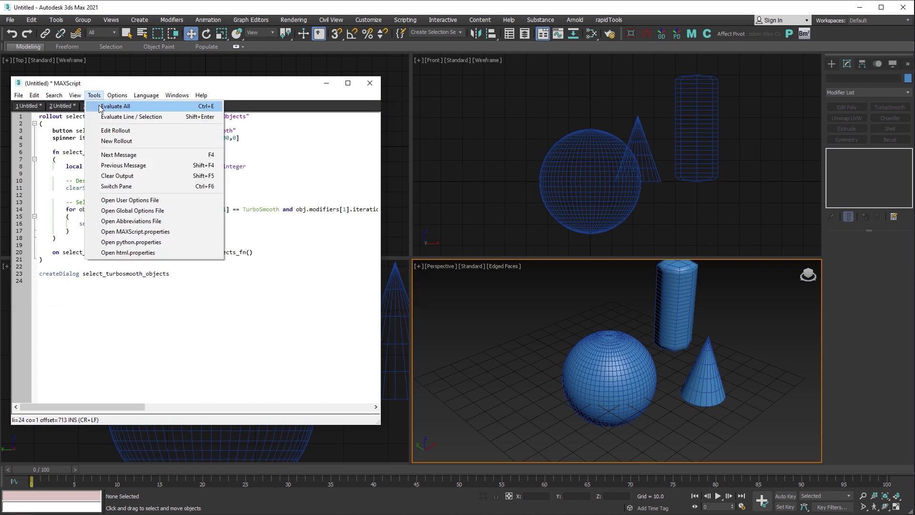
{"action": "left_click", "coordinate": [106, 110]}
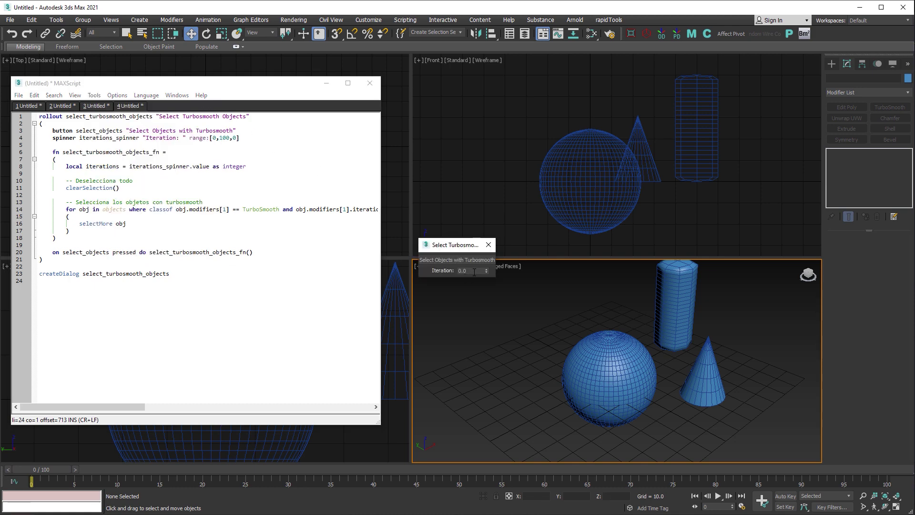
Test the dialog by selecting objects with TurboSmooth Iteration 1, then Iteration 2
{"action": "left_click_drag", "start_coordinate": [474, 272], "coordinate": [454, 273]}
{"action": "type", "text": "1"}
{"action": "left_click", "coordinate": [467, 261]}
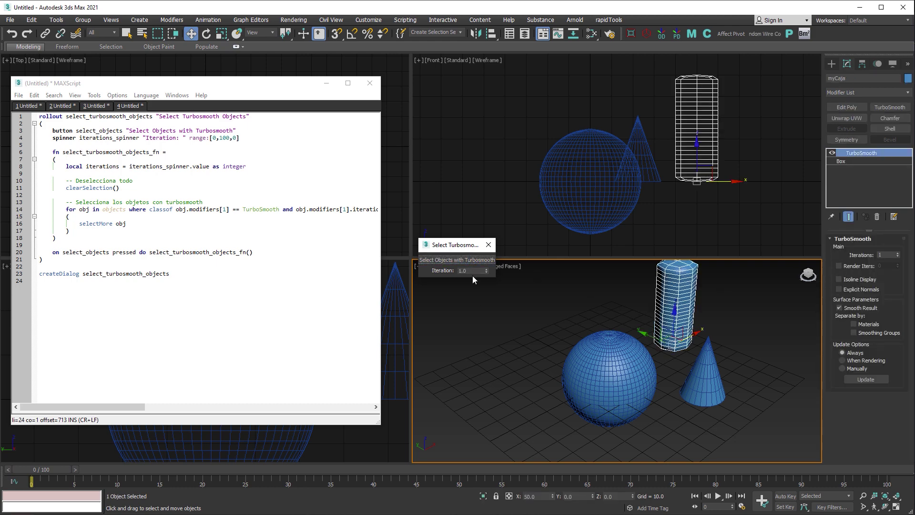
{"action": "left_click_drag", "start_coordinate": [479, 271], "coordinate": [449, 271]}
{"action": "type", "text": "2"}
{"action": "left_click", "coordinate": [472, 260]}
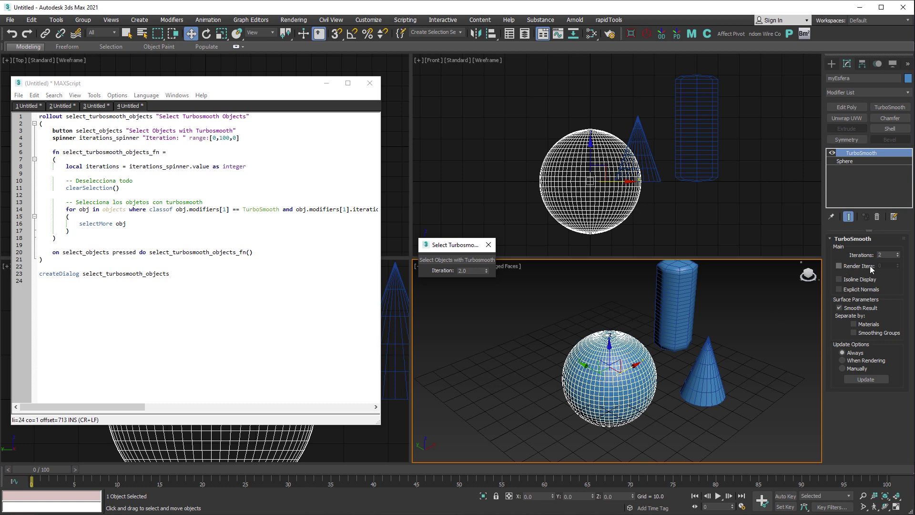
Lower the sphere's TurboSmooth to 1 iteration, then select all objects at Iteration 1
{"action": "left_click", "coordinate": [898, 257]}
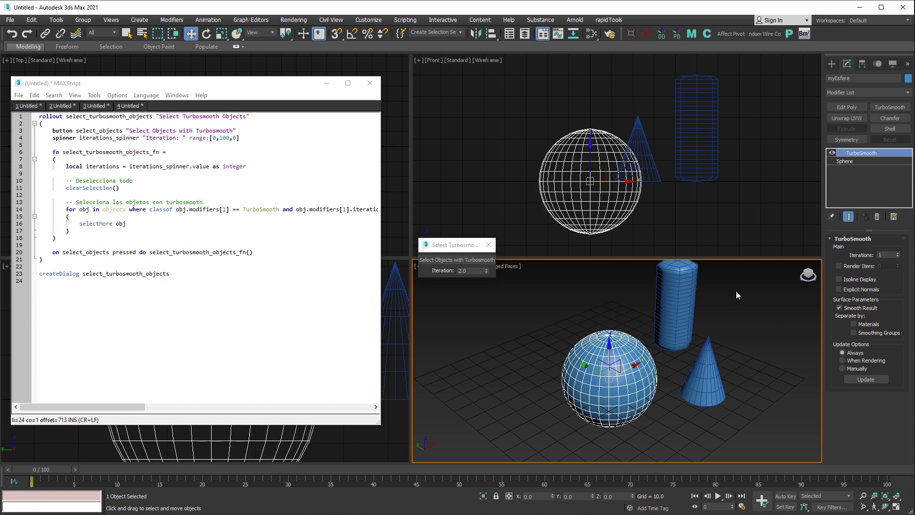
{"action": "left_click", "coordinate": [686, 292]}
{"action": "left_click", "coordinate": [627, 293]}
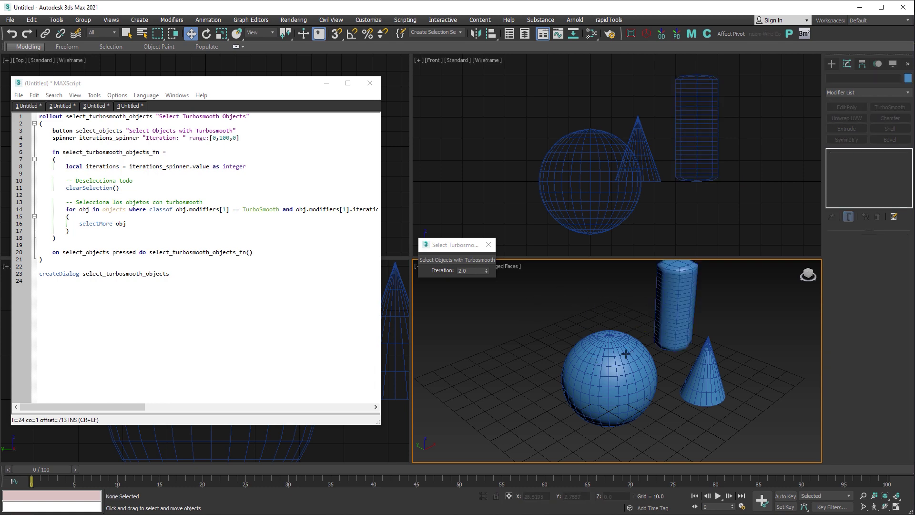
{"action": "left_click", "coordinate": [448, 272]}
{"action": "type", "text": "1"}
{"action": "key", "text": "Return"}
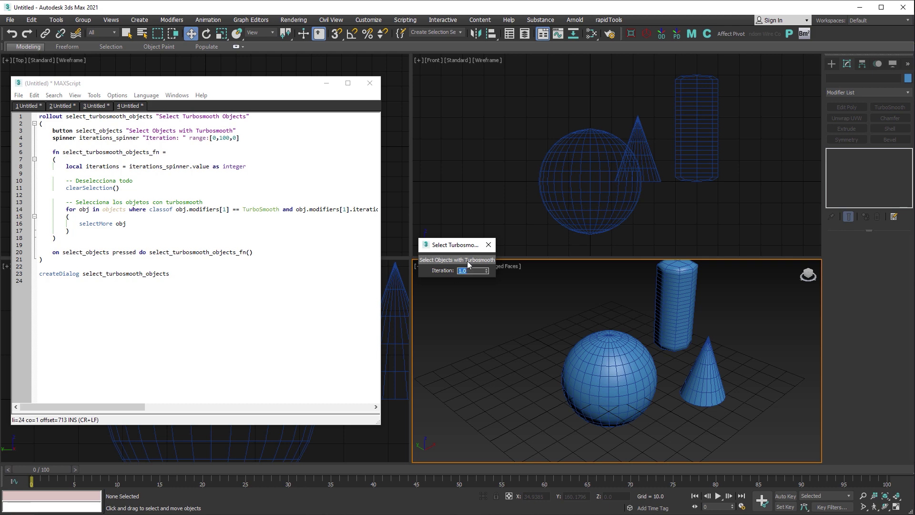
{"action": "left_click", "coordinate": [468, 262]}
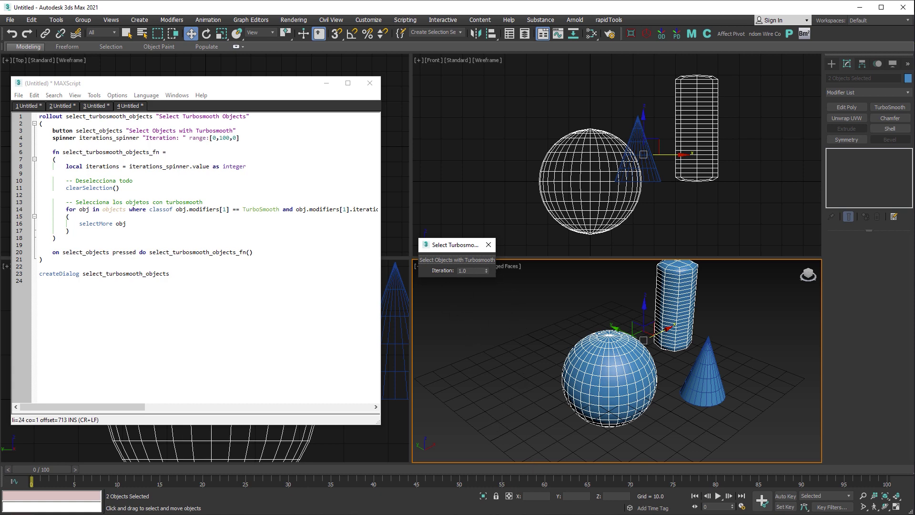
{"action": "scroll", "coordinate": [758, 389], "scroll_direction": "down", "scroll_amount": 2}
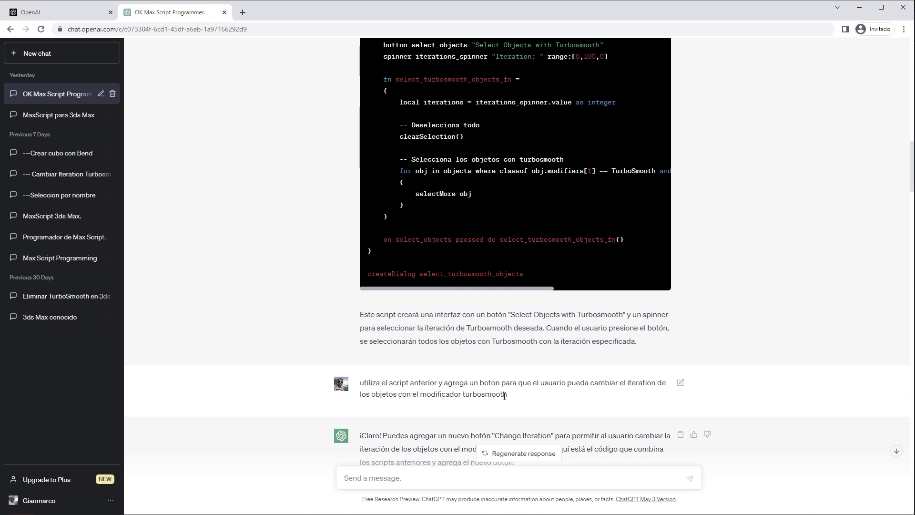
Scroll to the next reply and copy the script that adds a Change Iteration button
{"action": "scroll", "coordinate": [504, 396], "scroll_direction": "down", "scroll_amount": 2}
{"action": "scroll", "coordinate": [484, 333], "scroll_direction": "down", "scroll_amount": 2}
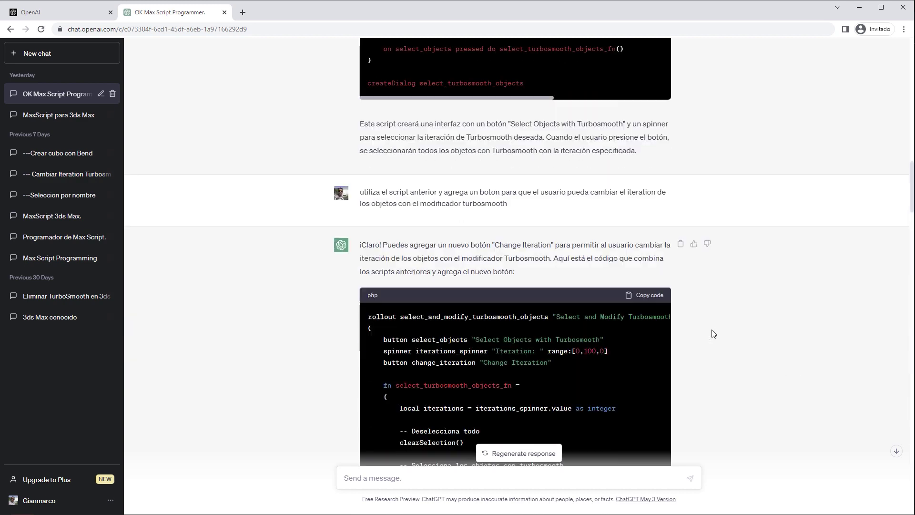
{"action": "scroll", "coordinate": [713, 331], "scroll_direction": "down", "scroll_amount": 4}
{"action": "scroll", "coordinate": [715, 332], "scroll_direction": "down", "scroll_amount": 1}
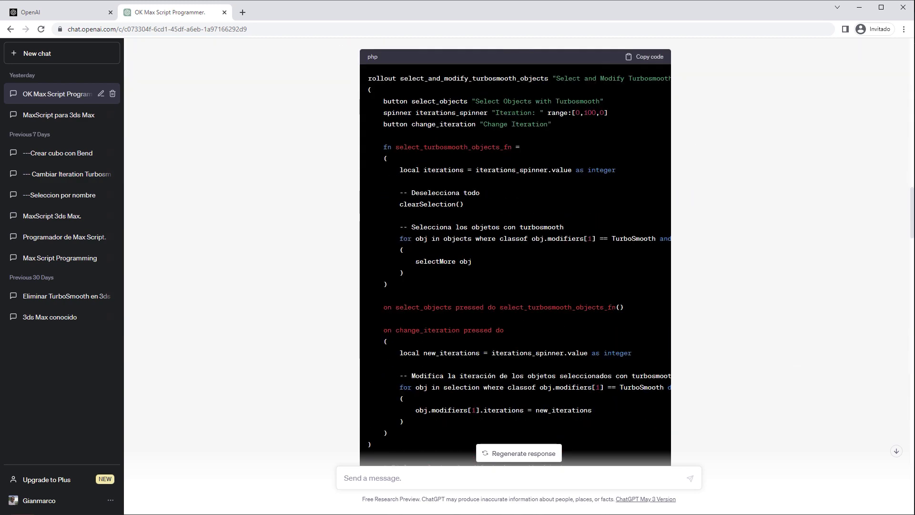
{"action": "scroll", "coordinate": [532, 306], "scroll_direction": "down", "scroll_amount": 1}
{"action": "scroll", "coordinate": [620, 238], "scroll_direction": "up", "scroll_amount": 2}
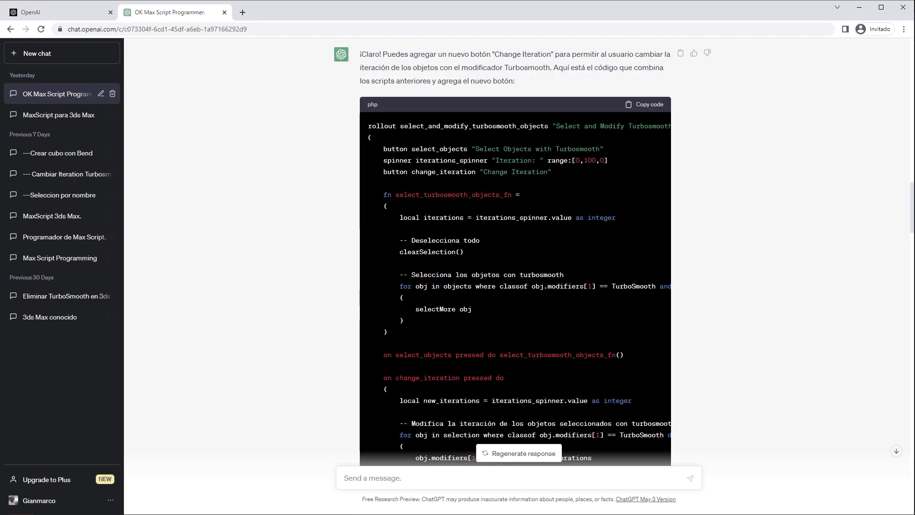
{"action": "left_click", "coordinate": [645, 107]}
{"action": "scroll", "coordinate": [710, 220], "scroll_direction": "down", "scroll_amount": 1}
Close the old dialog, replace the editor script with the Change Iteration version and run it
{"action": "key", "text": "alt+Tab"}
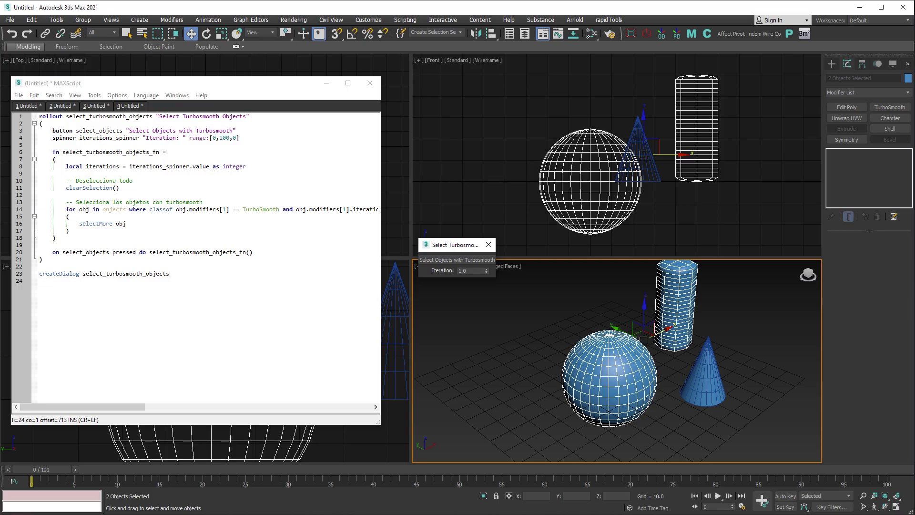
{"action": "left_click", "coordinate": [489, 243]}
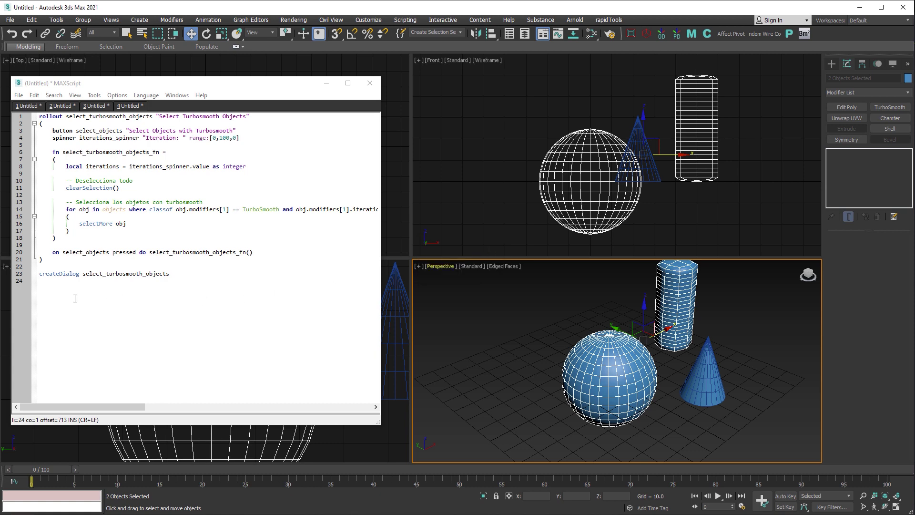
{"action": "left_click_drag", "start_coordinate": [75, 298], "coordinate": [35, 116]}
{"action": "key", "text": "BackSpace"}
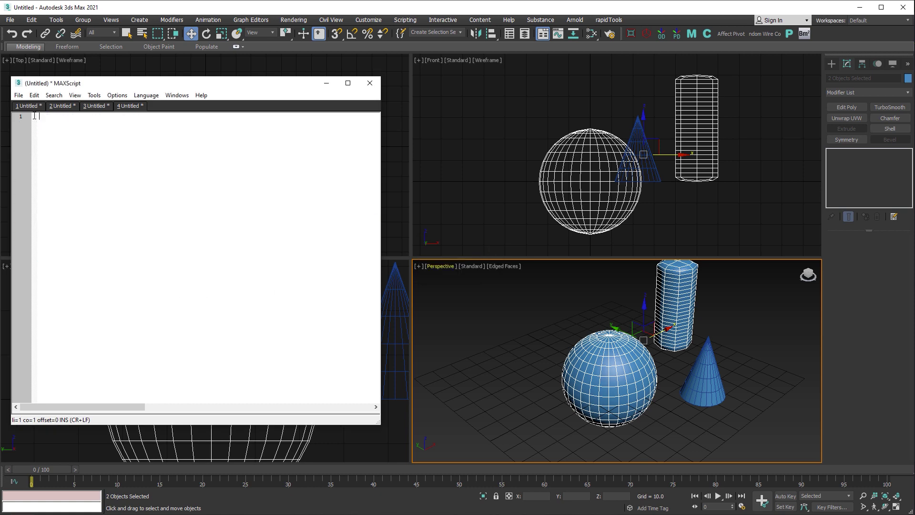
{"action": "key", "text": "ctrl+v"}
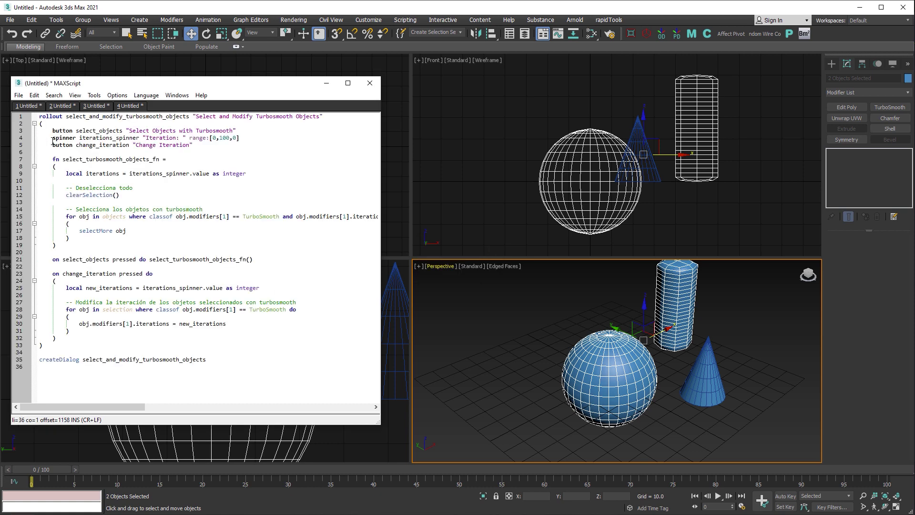
{"action": "left_click", "coordinate": [114, 96]}
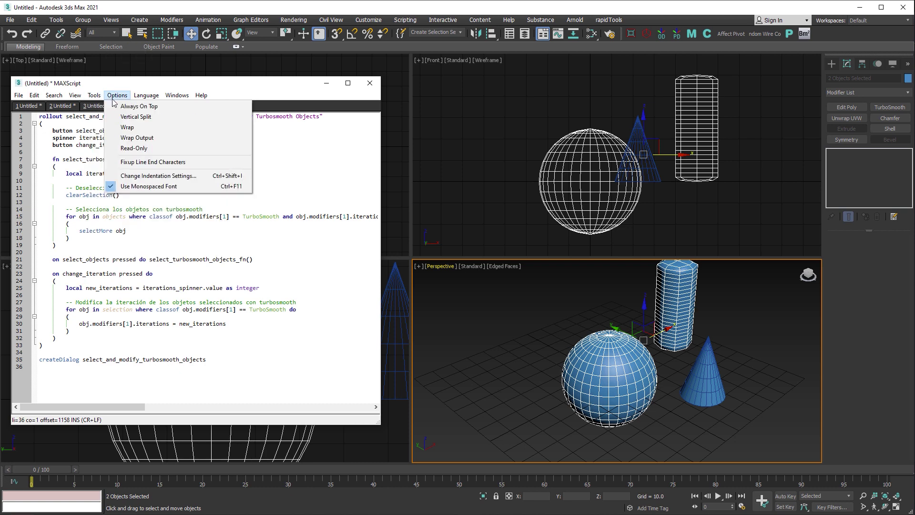
{"action": "left_click", "coordinate": [106, 109]}
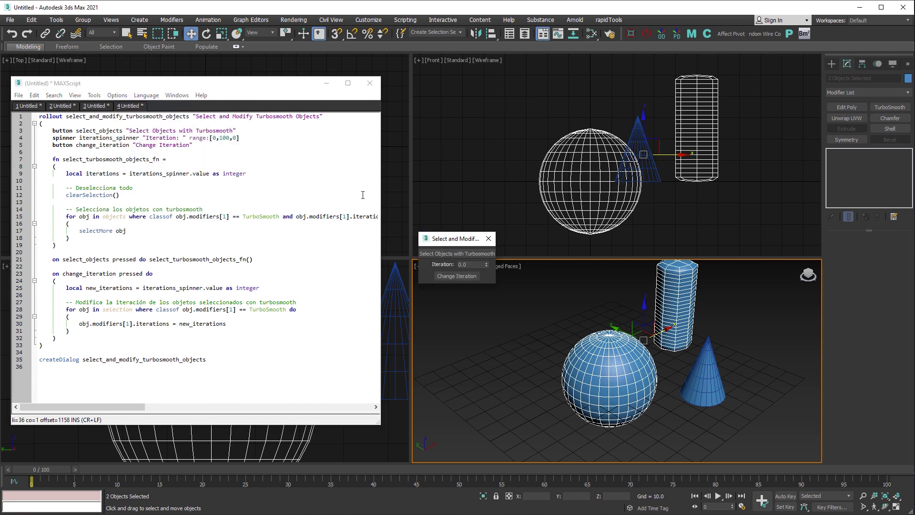
Test the new dialog by selecting objects with Iteration 2, then Iteration 1
{"action": "left_click", "coordinate": [572, 307]}
{"action": "left_click", "coordinate": [471, 280]}
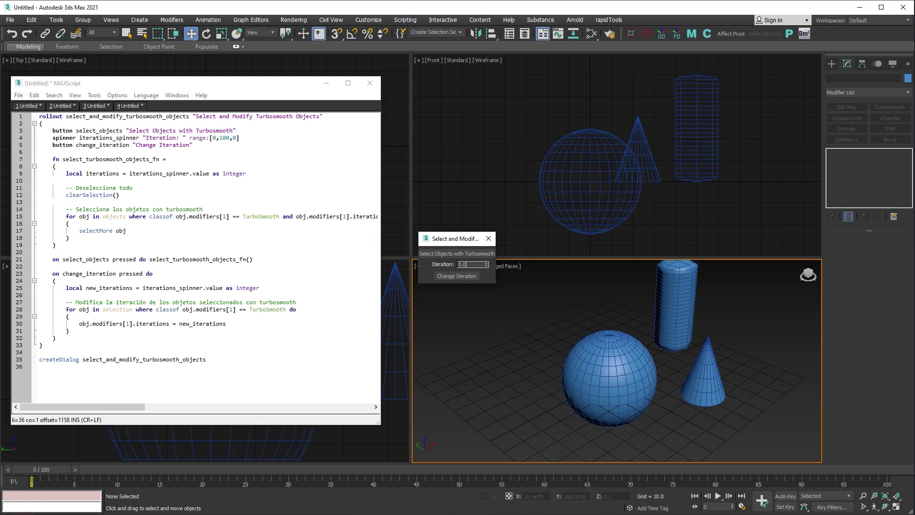
{"action": "type", "text": "2"}
{"action": "left_click", "coordinate": [475, 253]}
{"action": "double_click", "coordinate": [462, 264]}
{"action": "type", "text": "1"}
{"action": "left_click", "coordinate": [457, 253]}
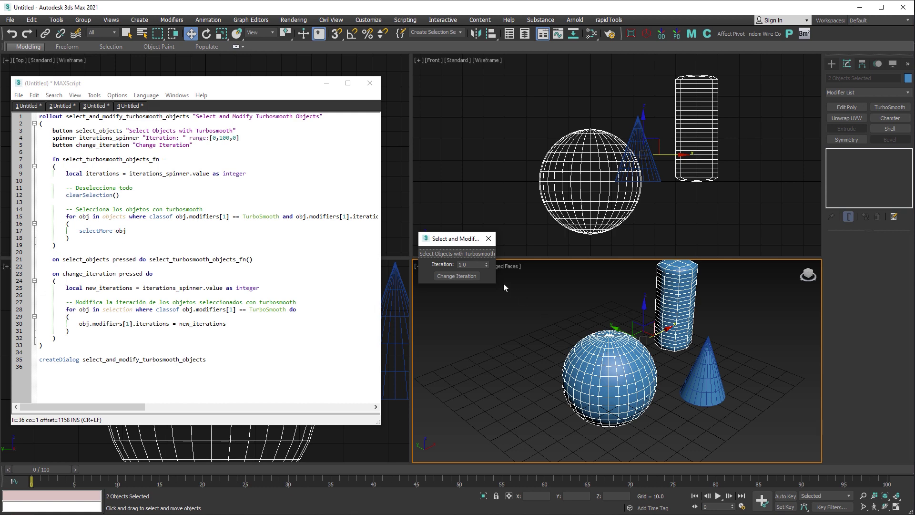
Apply 2 TurboSmooth iterations with Change Iteration, then check the sphere and tall box
{"action": "double_click", "coordinate": [474, 265]}
{"action": "type", "text": "2"}
{"action": "left_click", "coordinate": [459, 277]}
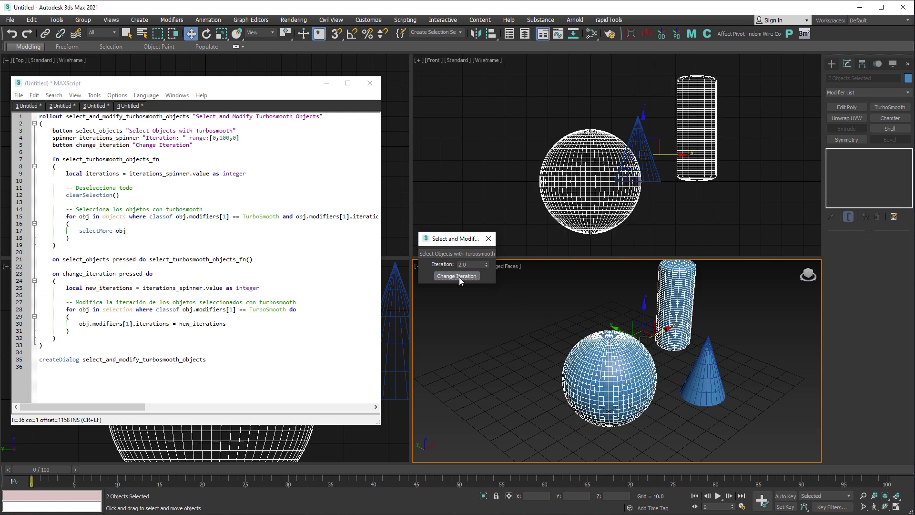
{"action": "left_click", "coordinate": [524, 313]}
{"action": "left_click", "coordinate": [611, 347]}
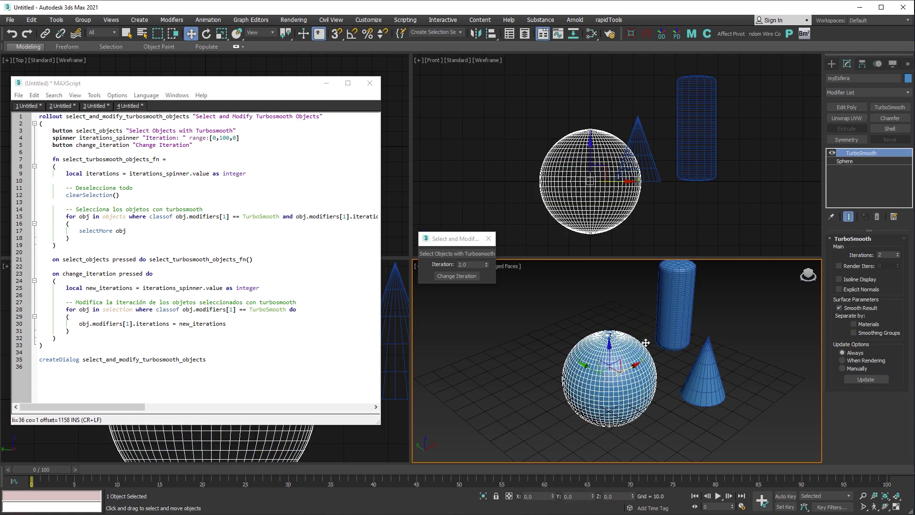
{"action": "left_click", "coordinate": [683, 282]}
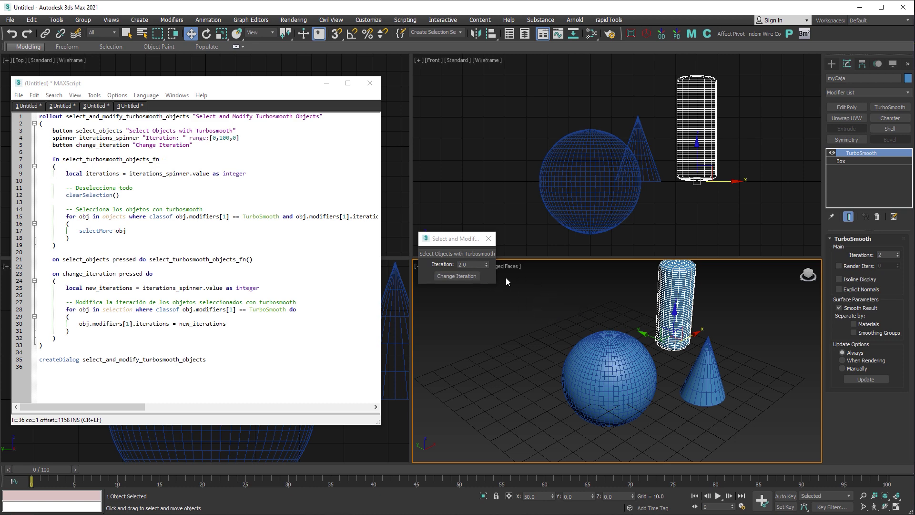
Change the 2-iteration objects to 0 iterations, then select objects at 0
{"action": "left_click", "coordinate": [455, 254]}
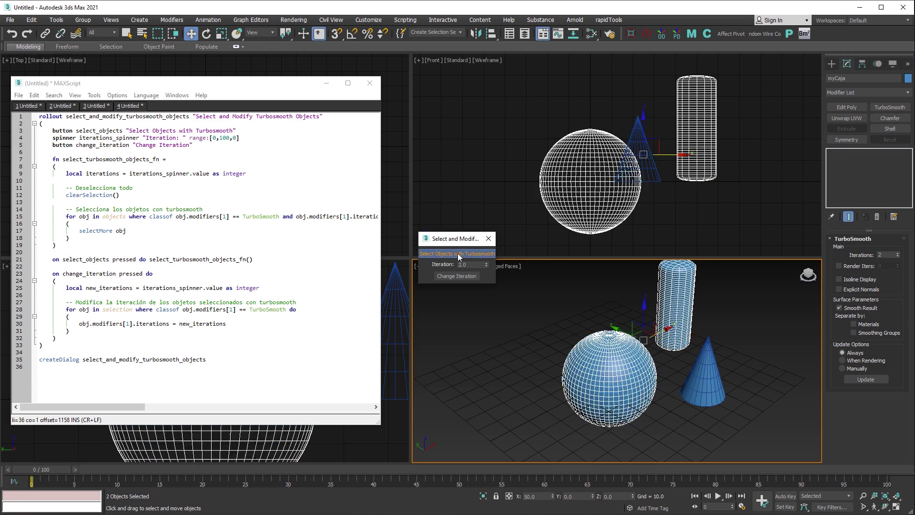
{"action": "double_click", "coordinate": [460, 265]}
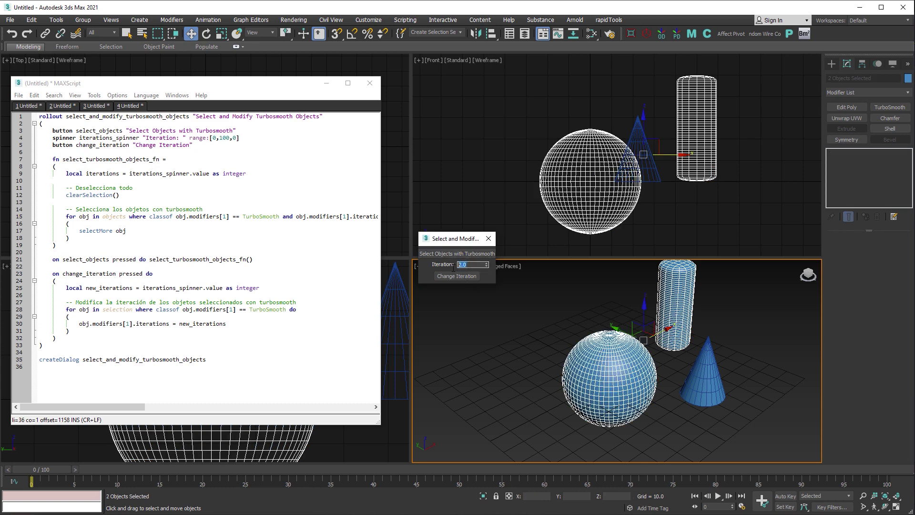
{"action": "type", "text": "0"}
{"action": "left_click", "coordinate": [453, 276]}
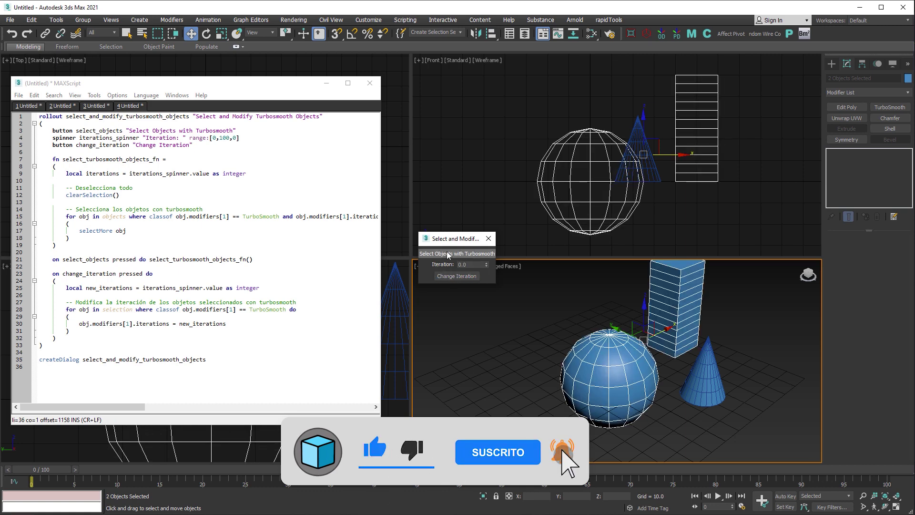
{"action": "left_click", "coordinate": [448, 255]}
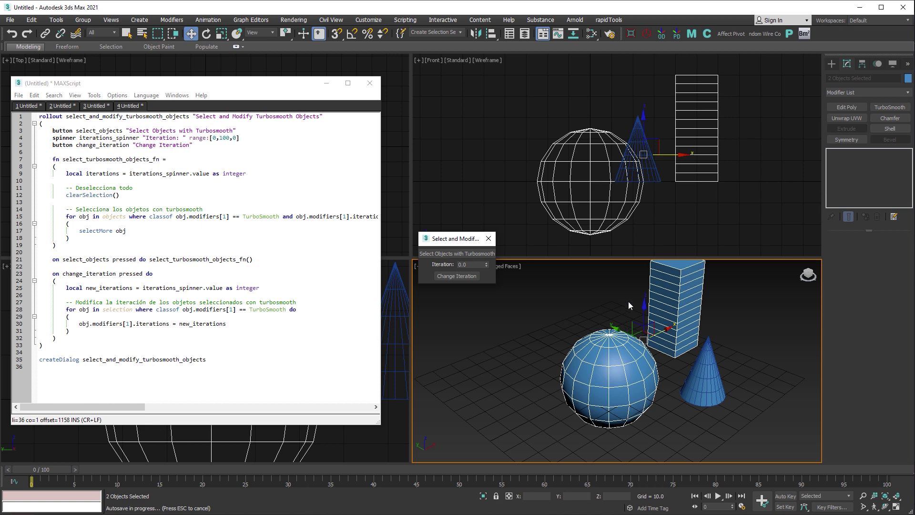
Raise the box's TurboSmooth Iterations to 2 in the Modify panel and deselect it
{"action": "left_click", "coordinate": [613, 292]}
{"action": "left_click", "coordinate": [612, 339]}
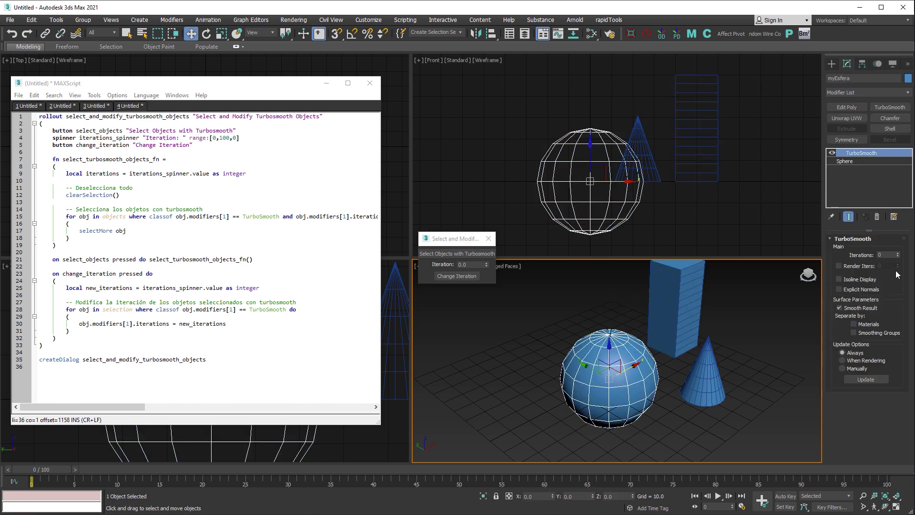
{"action": "left_click", "coordinate": [899, 253]}
{"action": "left_click", "coordinate": [691, 283]}
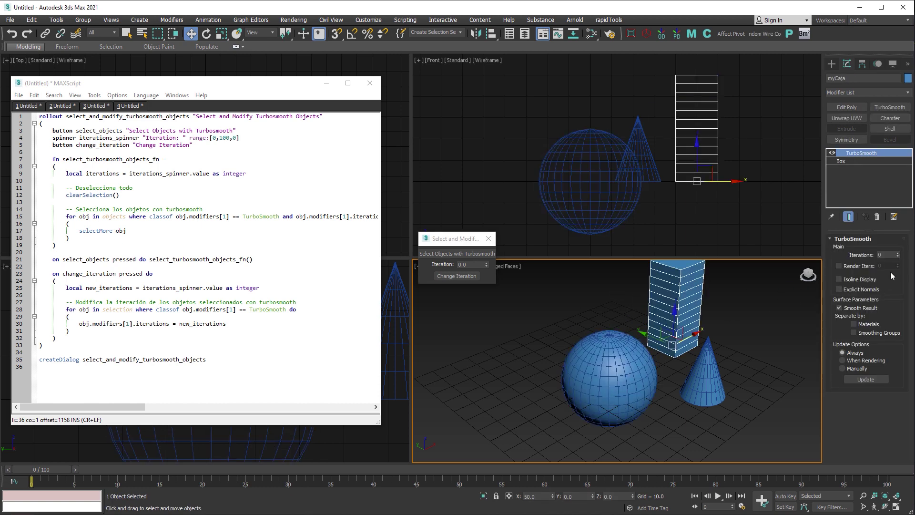
{"action": "left_click", "coordinate": [898, 253]}
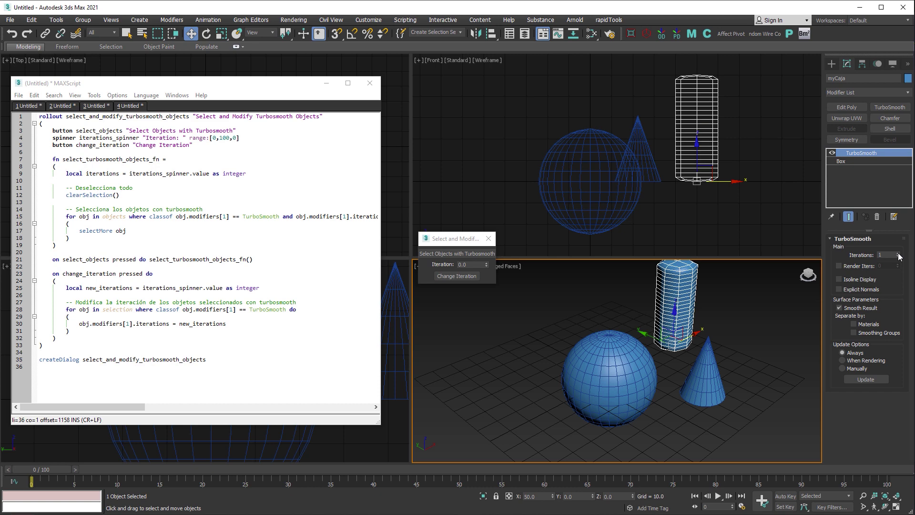
{"action": "left_click", "coordinate": [548, 307]}
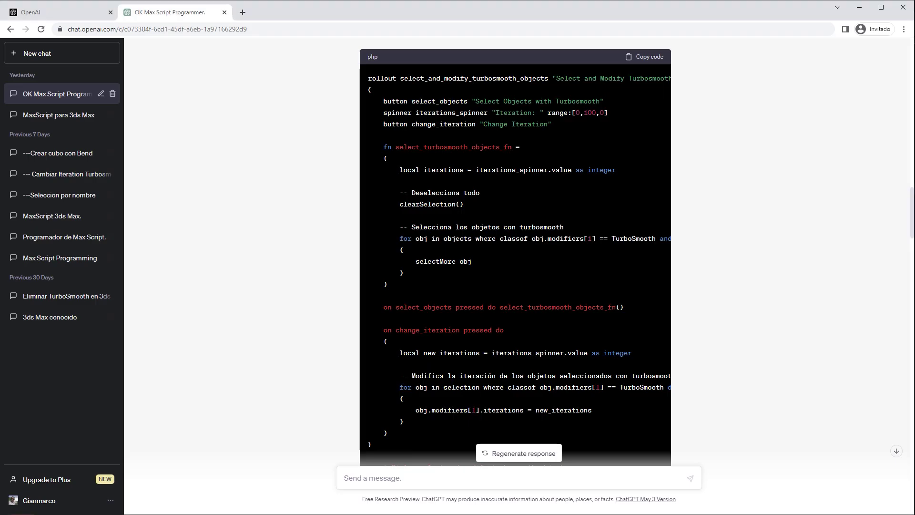
Copy ChatGPT's updated script that adds the Select All Turbosmooth Objects button
{"action": "scroll", "coordinate": [798, 399], "scroll_direction": "down", "scroll_amount": 3}
{"action": "scroll", "coordinate": [798, 399], "scroll_direction": "down", "scroll_amount": 1}
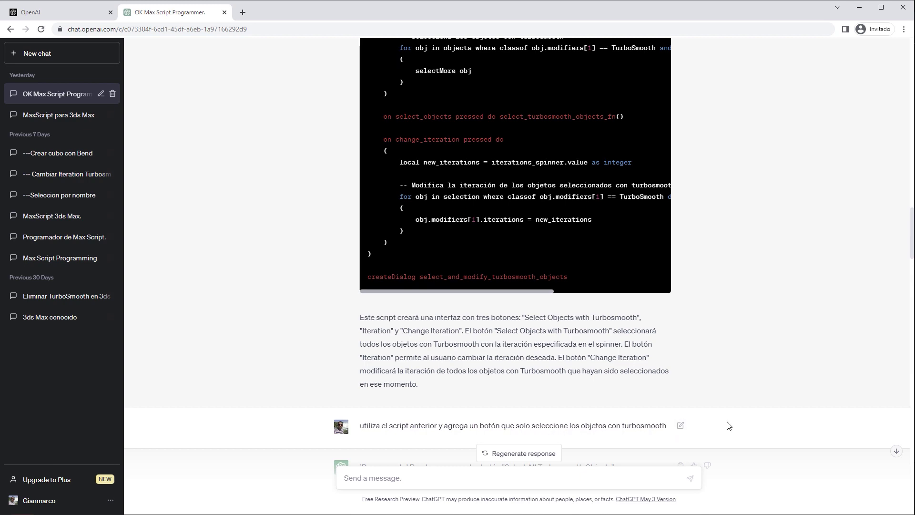
{"action": "scroll", "coordinate": [751, 424], "scroll_direction": "down", "scroll_amount": 2}
{"action": "scroll", "coordinate": [752, 424], "scroll_direction": "down", "scroll_amount": 1}
{"action": "scroll", "coordinate": [402, 333], "scroll_direction": "down", "scroll_amount": 4}
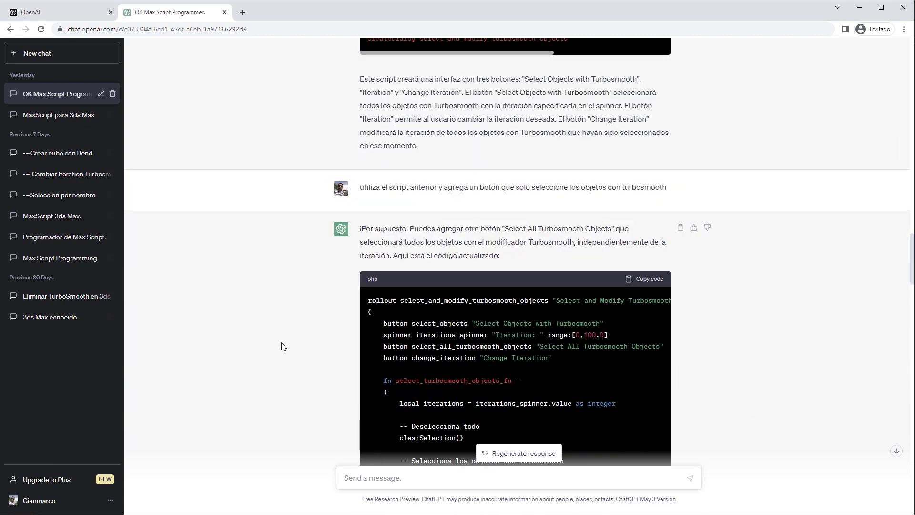
{"action": "scroll", "coordinate": [339, 327], "scroll_direction": "down", "scroll_amount": 4}
{"action": "scroll", "coordinate": [341, 328], "scroll_direction": "down", "scroll_amount": 2}
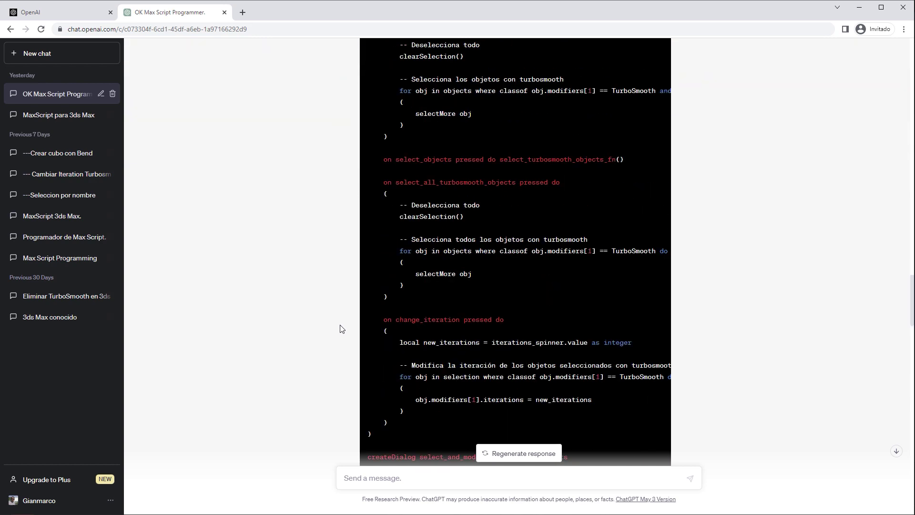
{"action": "scroll", "coordinate": [341, 329], "scroll_direction": "down", "scroll_amount": 2}
{"action": "scroll", "coordinate": [333, 335], "scroll_direction": "up", "scroll_amount": 1}
{"action": "scroll", "coordinate": [332, 334], "scroll_direction": "up", "scroll_amount": 5}
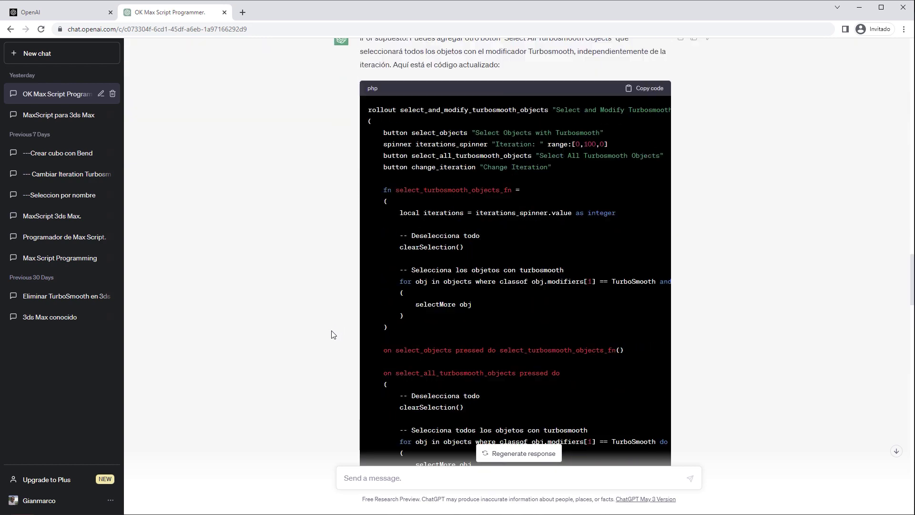
{"action": "scroll", "coordinate": [332, 333], "scroll_direction": "up", "scroll_amount": 2}
{"action": "left_click", "coordinate": [651, 188]}
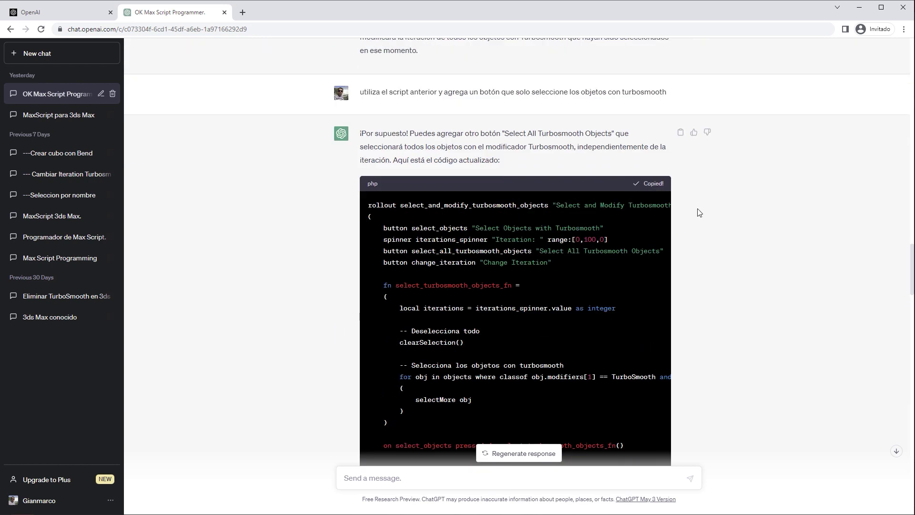
{"action": "scroll", "coordinate": [700, 212], "scroll_direction": "down", "scroll_amount": 4}
{"action": "scroll", "coordinate": [731, 300], "scroll_direction": "down", "scroll_amount": 3}
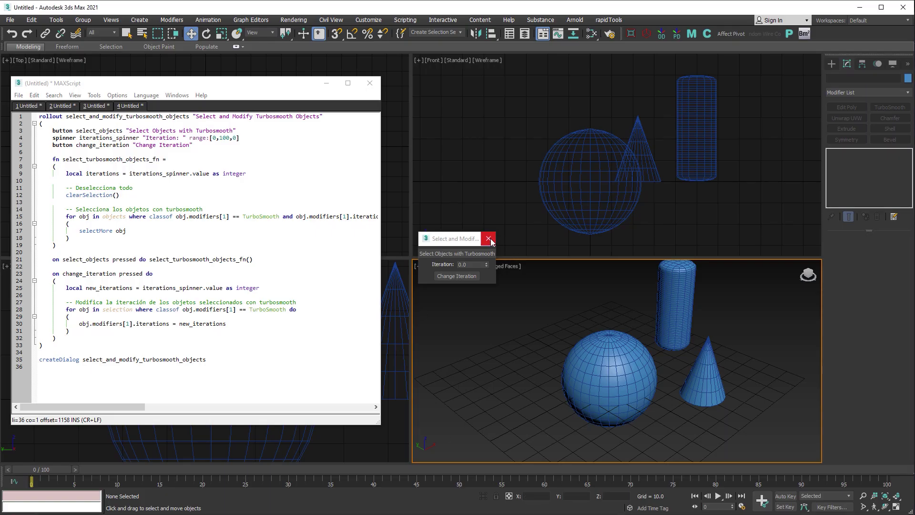
Close the old dialog, replace the editor code with the new 49-line script, and evaluate it
{"action": "left_click", "coordinate": [488, 239]}
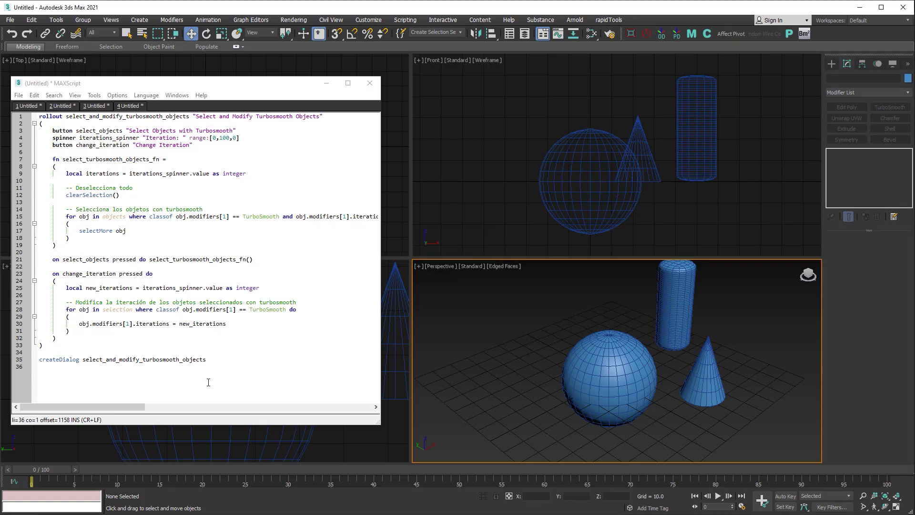
{"action": "left_click_drag", "start_coordinate": [57, 374], "coordinate": [32, 117]}
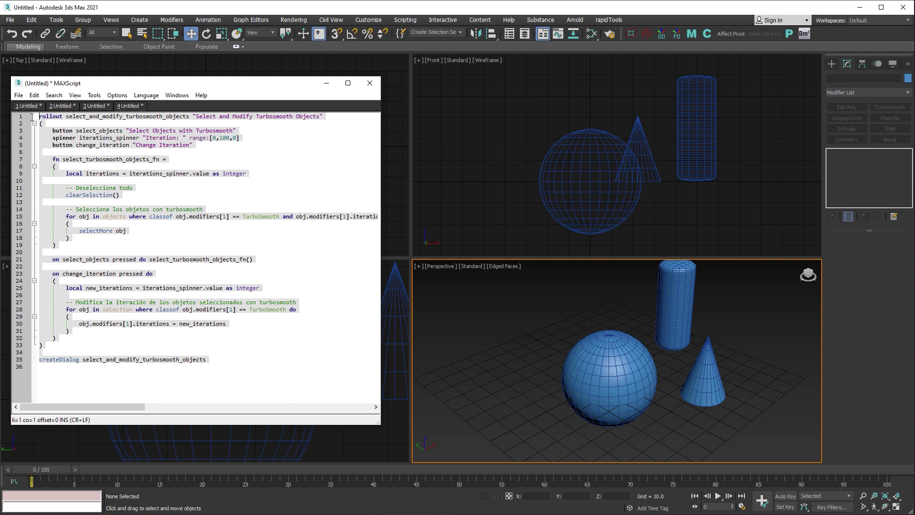
{"action": "key", "text": "Delete"}
{"action": "right_click", "coordinate": [70, 139]}
{"action": "left_click", "coordinate": [82, 193]}
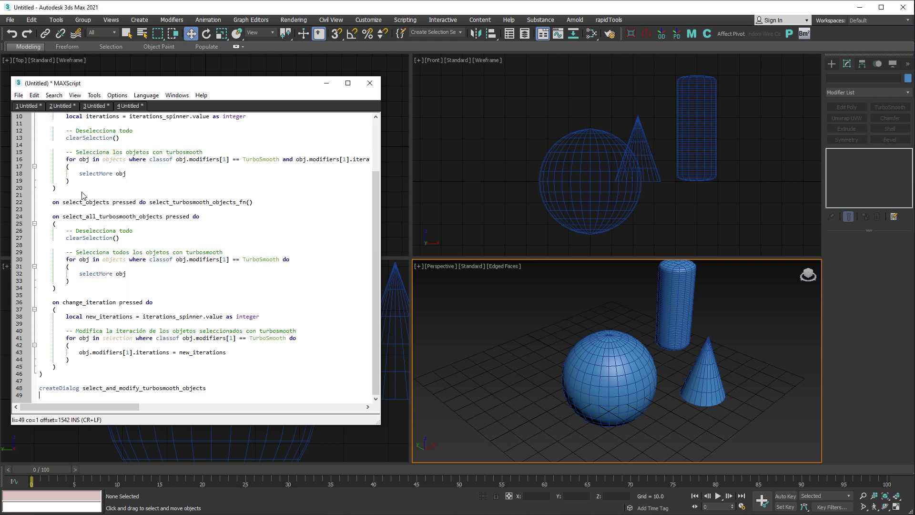
{"action": "left_click", "coordinate": [94, 94]}
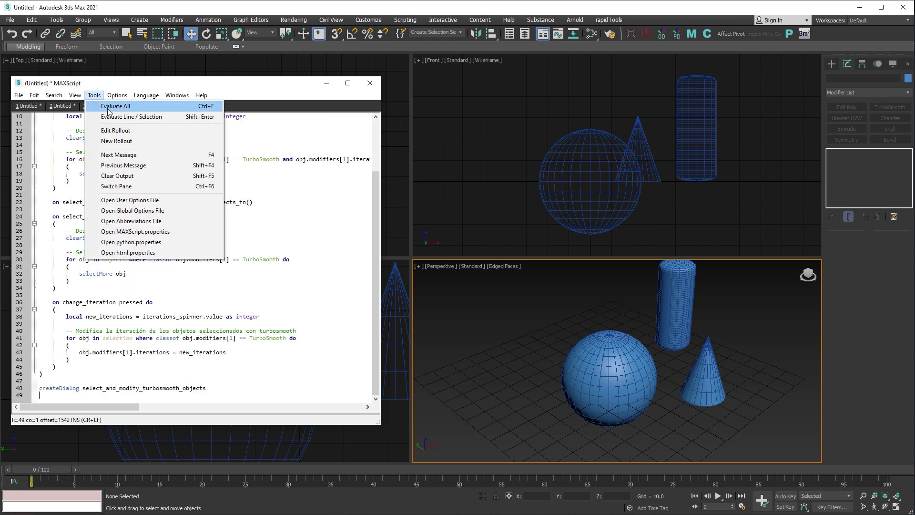
{"action": "left_click", "coordinate": [109, 107]}
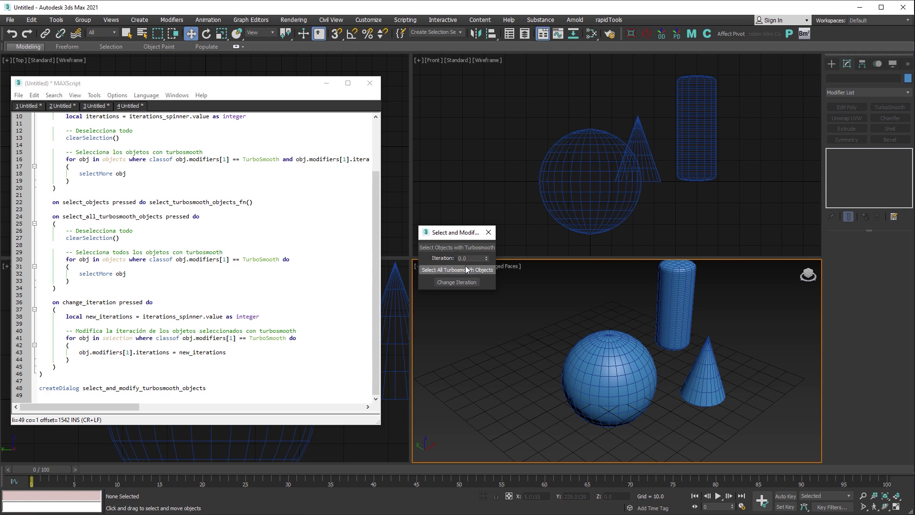
Use Select All Turbosmooth Objects, then select only the box myCaja to check its 2 iterations
{"action": "left_click", "coordinate": [453, 270]}
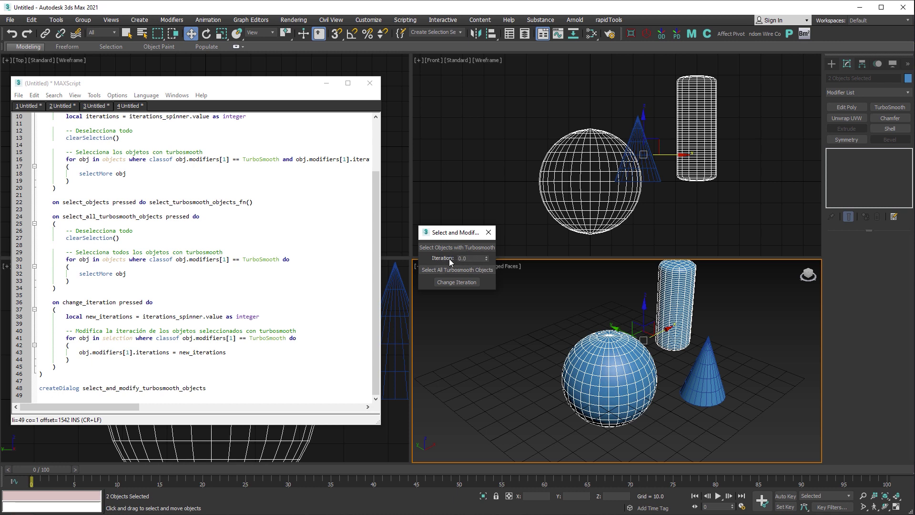
{"action": "left_click", "coordinate": [538, 276]}
{"action": "left_click", "coordinate": [676, 290]}
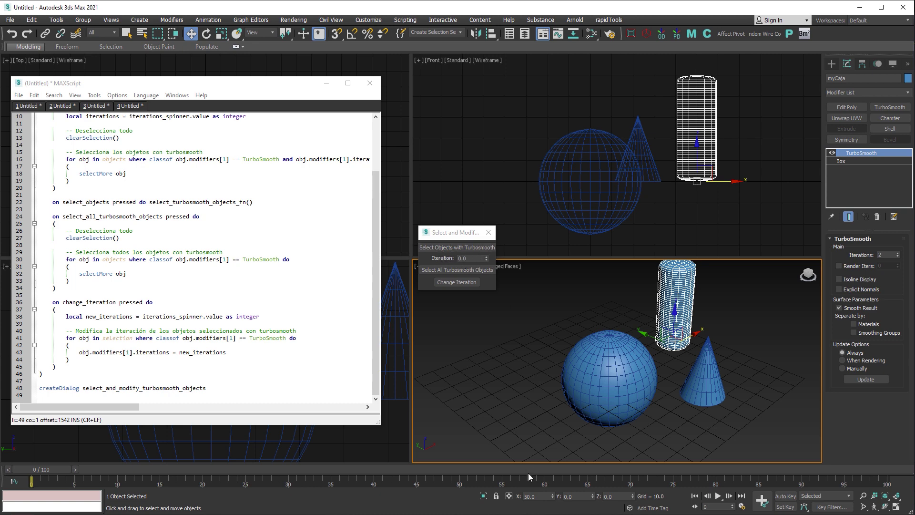
Copy ChatGPT's integer-only spinner version of the script
{"action": "scroll", "coordinate": [734, 315], "scroll_direction": "down", "scroll_amount": 1}
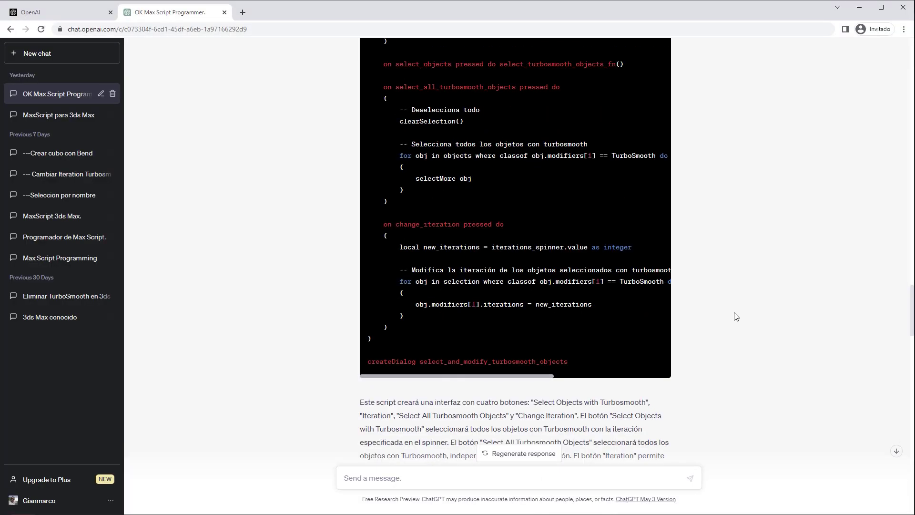
{"action": "scroll", "coordinate": [737, 316], "scroll_direction": "down", "scroll_amount": 1}
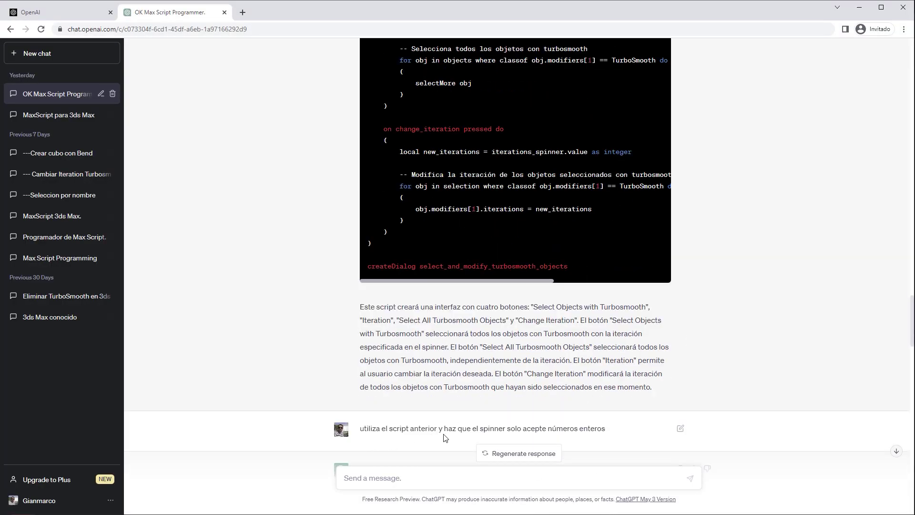
{"action": "mouse_move", "coordinate": [482, 428]}
{"action": "scroll", "coordinate": [769, 373], "scroll_direction": "down", "scroll_amount": 2}
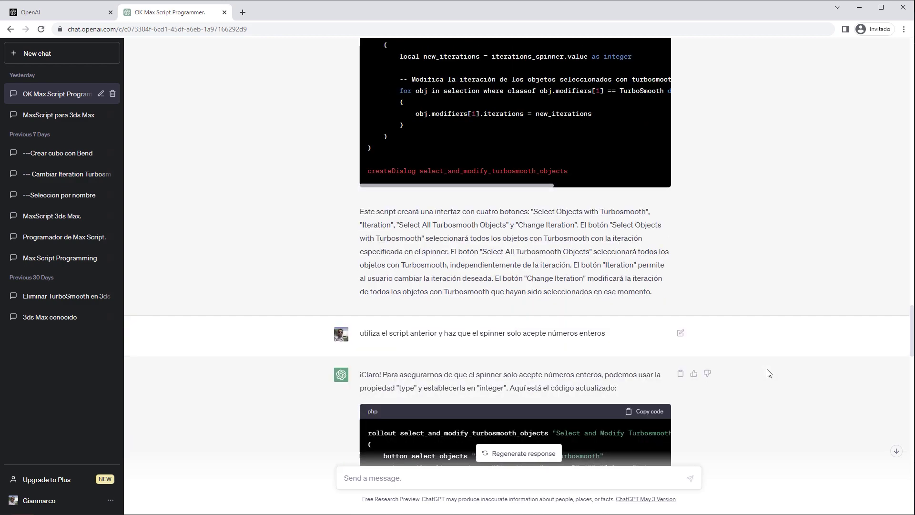
{"action": "scroll", "coordinate": [768, 373], "scroll_direction": "down", "scroll_amount": 3}
{"action": "scroll", "coordinate": [768, 374], "scroll_direction": "down", "scroll_amount": 2}
{"action": "scroll", "coordinate": [768, 373], "scroll_direction": "down", "scroll_amount": 1}
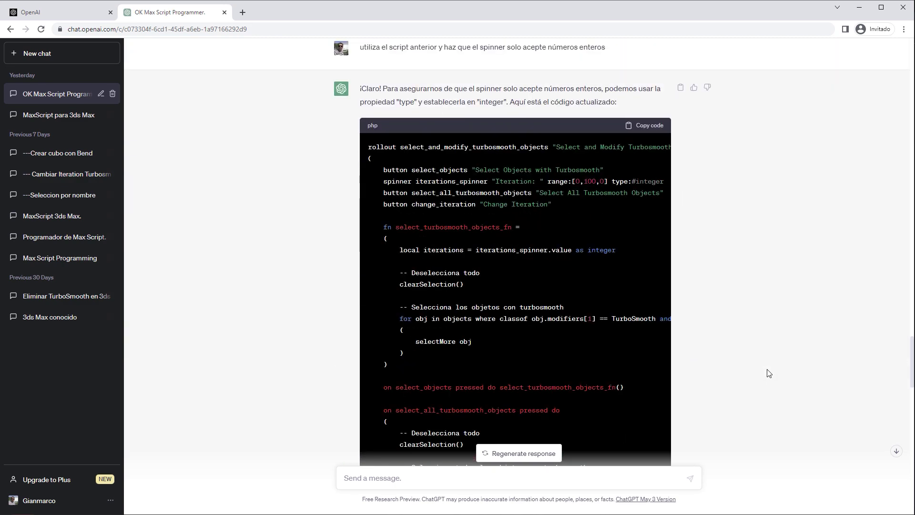
{"action": "scroll", "coordinate": [768, 373], "scroll_direction": "down", "scroll_amount": 1}
{"action": "scroll", "coordinate": [768, 373], "scroll_direction": "down", "scroll_amount": 4}
{"action": "scroll", "coordinate": [768, 373], "scroll_direction": "down", "scroll_amount": 3}
{"action": "scroll", "coordinate": [768, 373], "scroll_direction": "up", "scroll_amount": 3}
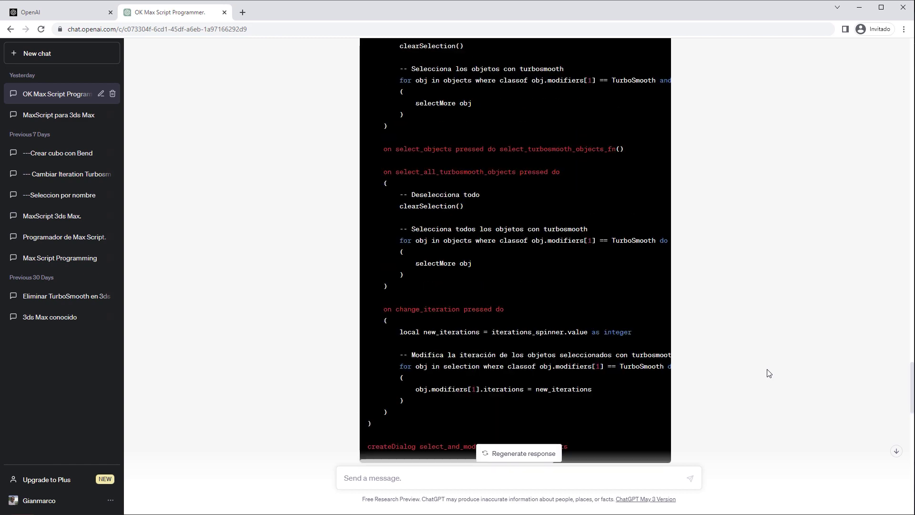
{"action": "scroll", "coordinate": [768, 373], "scroll_direction": "up", "scroll_amount": 2}
{"action": "scroll", "coordinate": [768, 373], "scroll_direction": "up", "scroll_amount": 2}
{"action": "scroll", "coordinate": [769, 373], "scroll_direction": "up", "scroll_amount": 2}
{"action": "scroll", "coordinate": [768, 373], "scroll_direction": "up", "scroll_amount": 1}
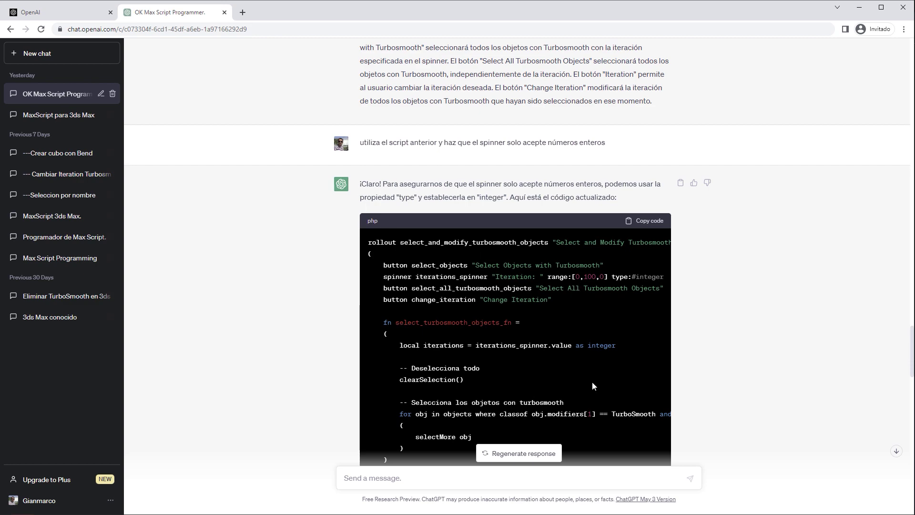
{"action": "scroll", "coordinate": [609, 310], "scroll_direction": "up", "scroll_amount": 4}
{"action": "scroll", "coordinate": [638, 342], "scroll_direction": "up", "scroll_amount": 9}
{"action": "scroll", "coordinate": [637, 341], "scroll_direction": "up", "scroll_amount": 2}
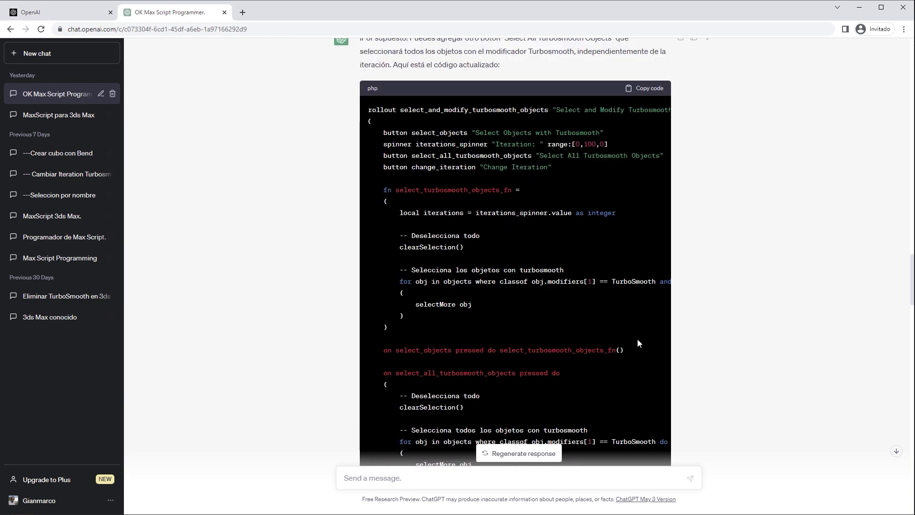
{"action": "scroll", "coordinate": [638, 341], "scroll_direction": "down", "scroll_amount": 8}
{"action": "scroll", "coordinate": [638, 342], "scroll_direction": "down", "scroll_amount": 5}
{"action": "scroll", "coordinate": [638, 343], "scroll_direction": "down", "scroll_amount": 1}
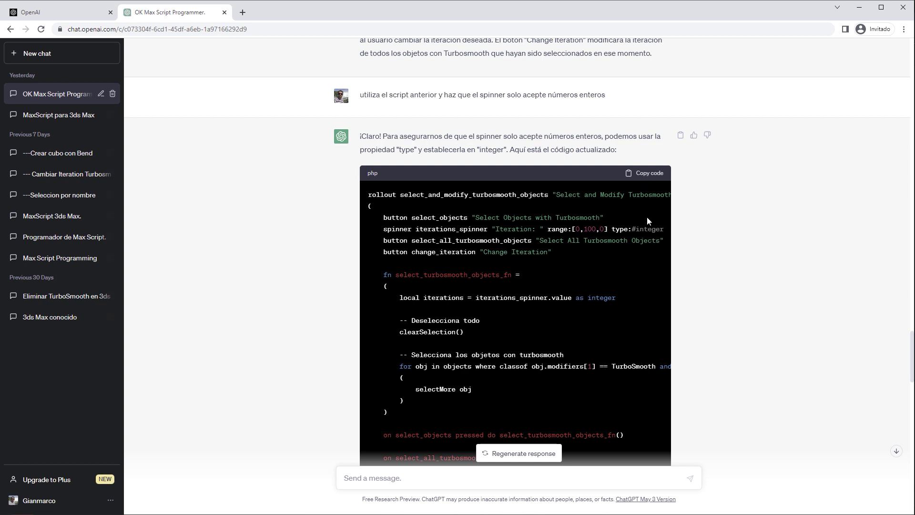
{"action": "left_click", "coordinate": [649, 173]}
{"action": "scroll", "coordinate": [634, 285], "scroll_direction": "down", "scroll_amount": 6}
{"action": "scroll", "coordinate": [635, 290], "scroll_direction": "down", "scroll_amount": 2}
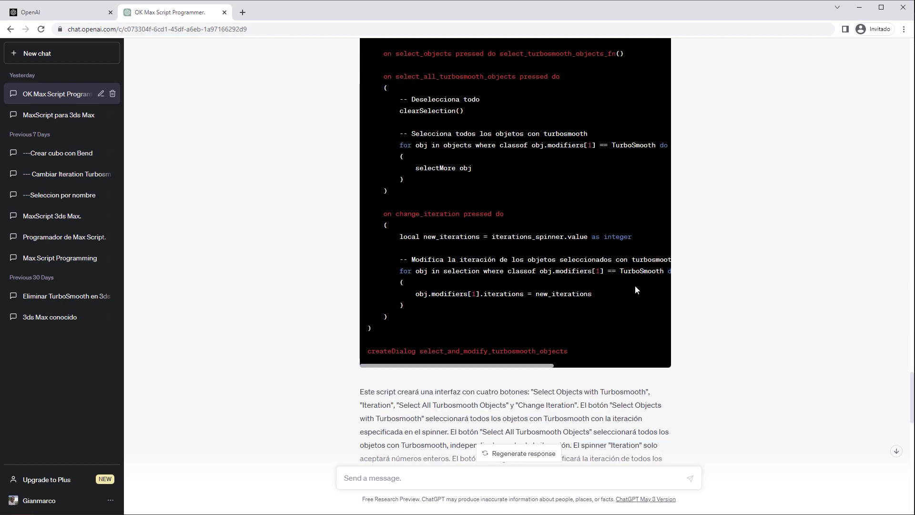
In 3ds Max, close the dialog and replace the editor code with the integer-spinner script
{"action": "key", "text": "alt+Tab"}
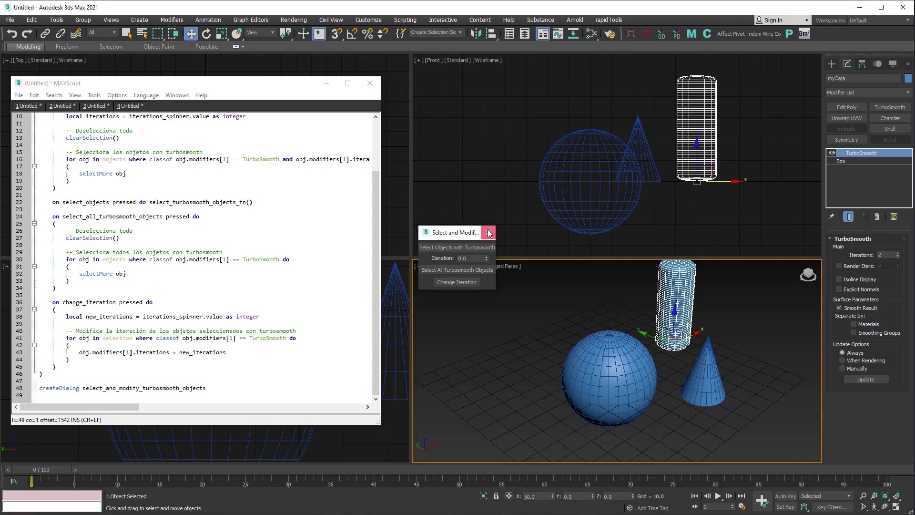
{"action": "left_click", "coordinate": [489, 232]}
{"action": "left_click_drag", "start_coordinate": [207, 395], "coordinate": [45, 116]}
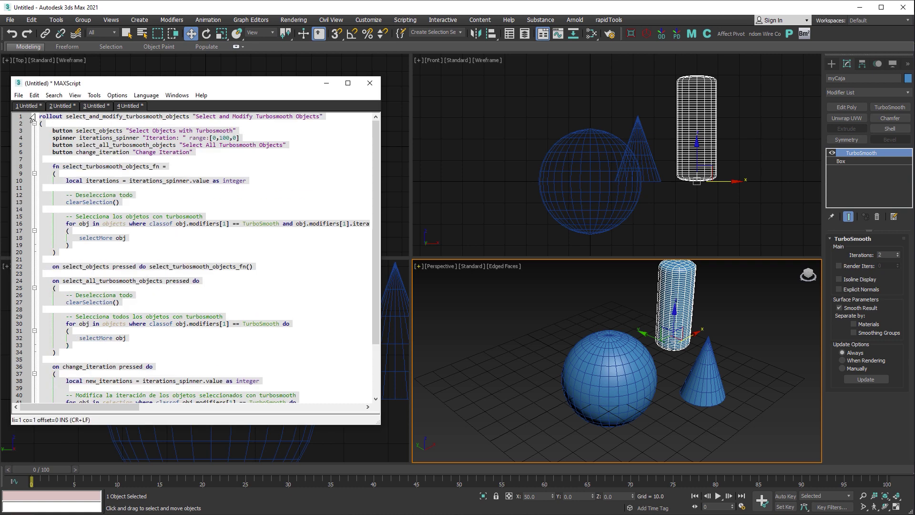
{"action": "key", "text": "Delete"}
{"action": "right_click", "coordinate": [101, 165]}
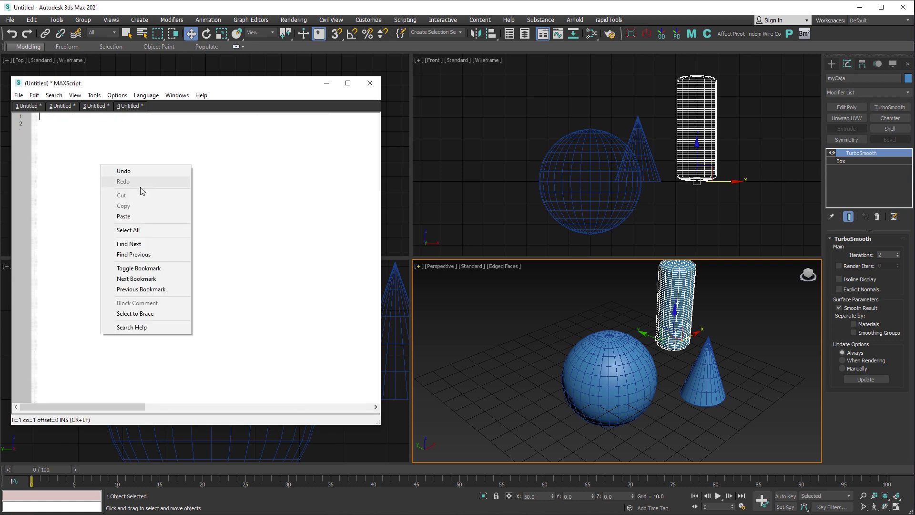
{"action": "left_click", "coordinate": [141, 216]}
{"action": "left_click", "coordinate": [95, 96]}
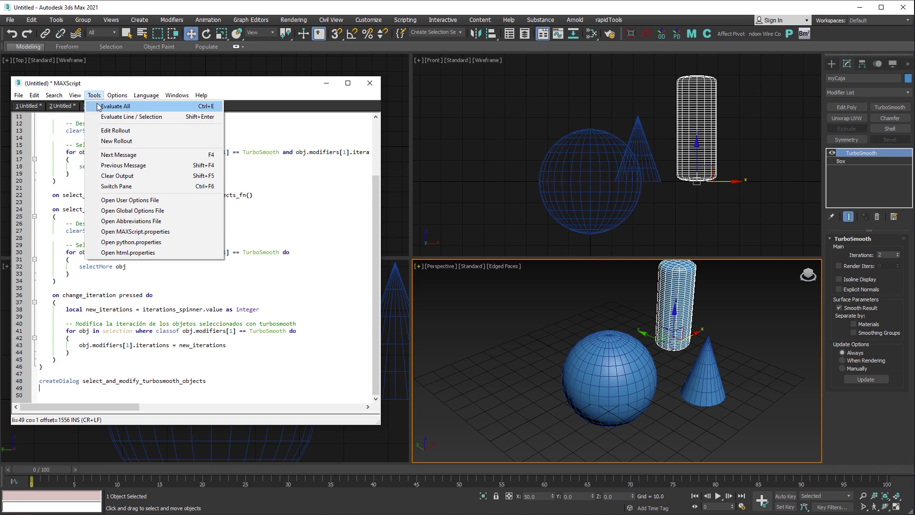
Run the integer-spinner script, select all TurboSmooth objects, then select only the tall cylinder
{"action": "left_click", "coordinate": [115, 105]}
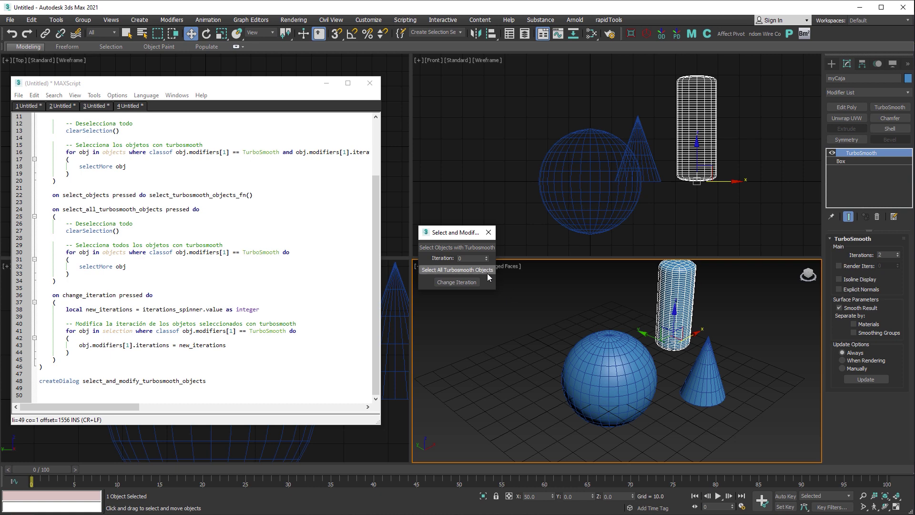
{"action": "left_click", "coordinate": [465, 270]}
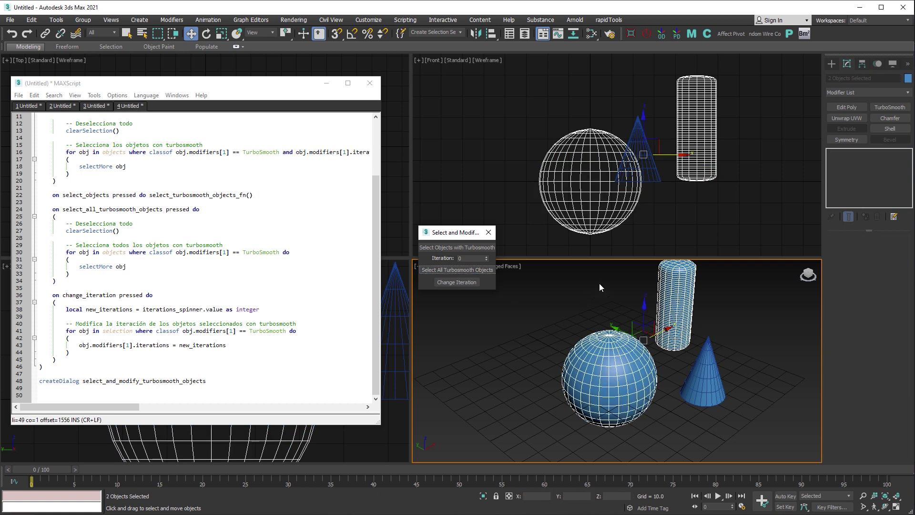
{"action": "left_click", "coordinate": [544, 306]}
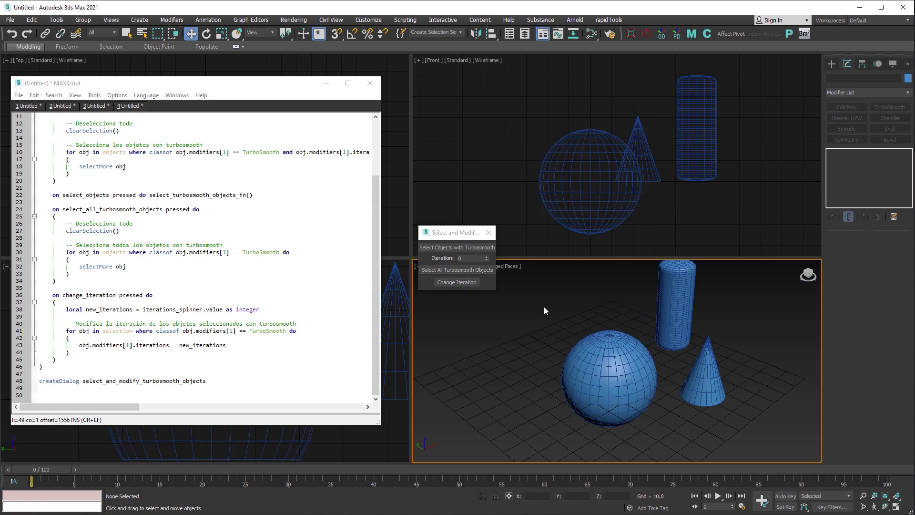
{"action": "left_click", "coordinate": [663, 284]}
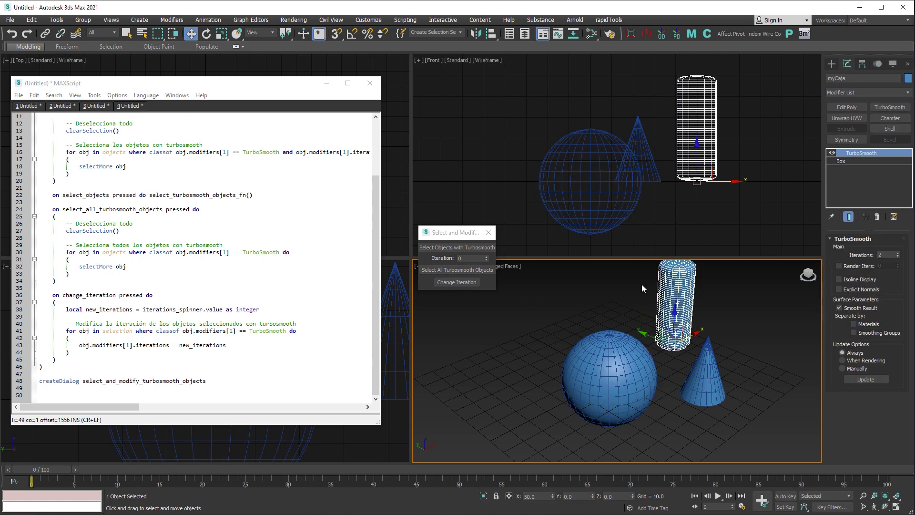
{"action": "right_click", "coordinate": [834, 153]}
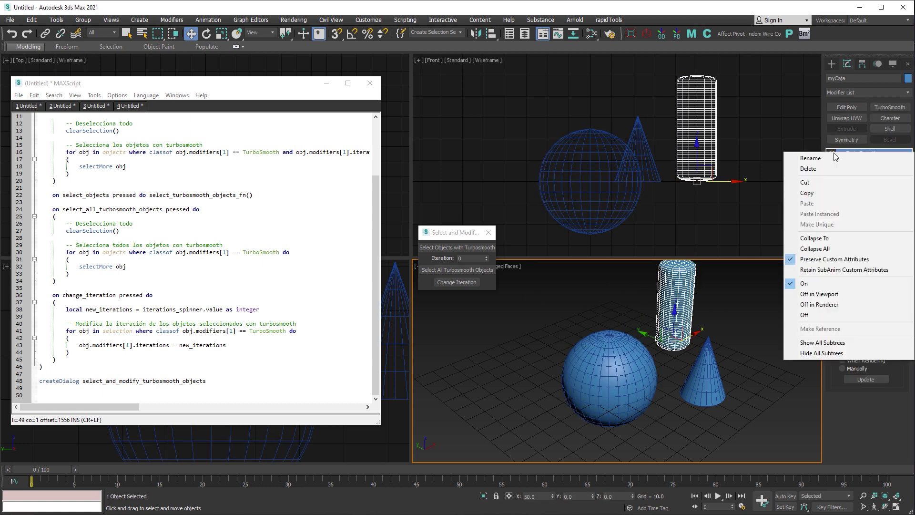
{"action": "left_click", "coordinate": [813, 314]}
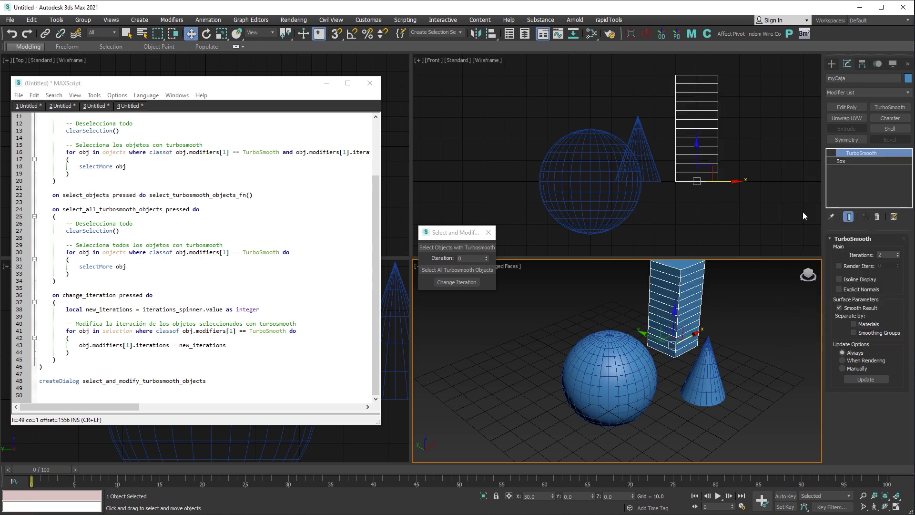
{"action": "left_click", "coordinate": [834, 153]}
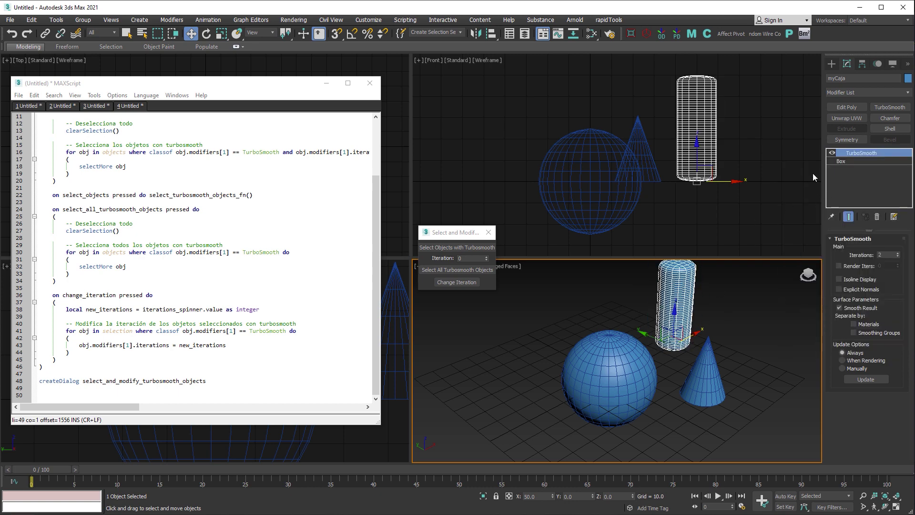
{"action": "right_click", "coordinate": [847, 153]}
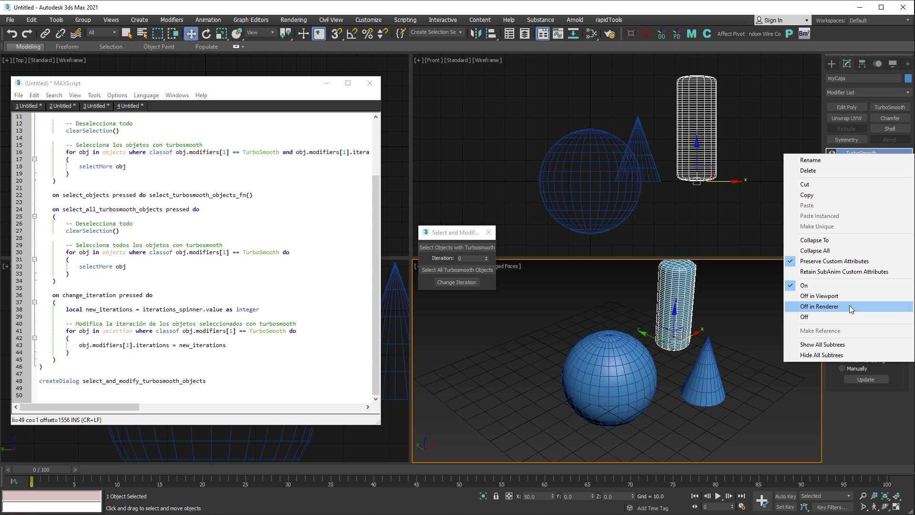
{"action": "left_click", "coordinate": [587, 299]}
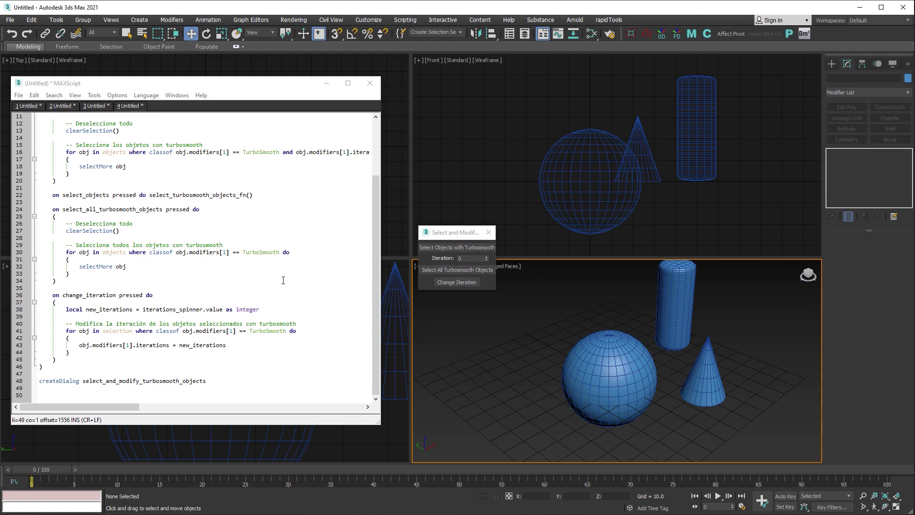
{"action": "scroll", "coordinate": [225, 258], "scroll_direction": "up", "scroll_amount": 3}
{"action": "scroll", "coordinate": [214, 250], "scroll_direction": "up", "scroll_amount": 1}
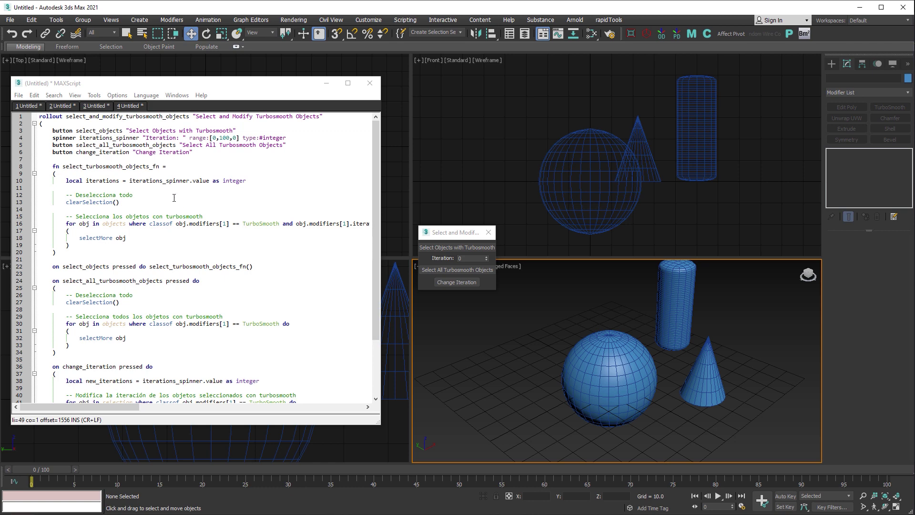
{"action": "scroll", "coordinate": [173, 195], "scroll_direction": "down", "scroll_amount": 4}
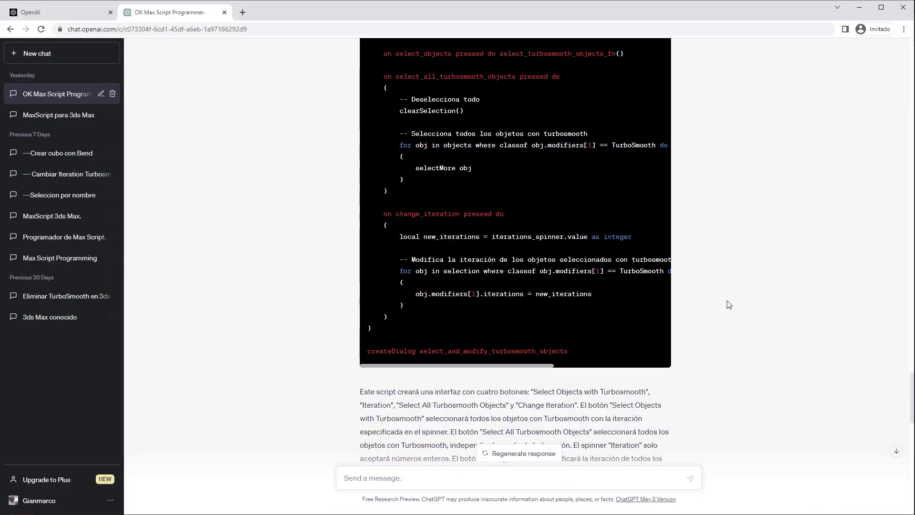
{"action": "scroll", "coordinate": [691, 302], "scroll_direction": "down", "scroll_amount": 5}
Copy the macroScript code block of the TurboSmooth dialog from ChatGPT's reply
{"action": "scroll", "coordinate": [732, 304], "scroll_direction": "down", "scroll_amount": 2}
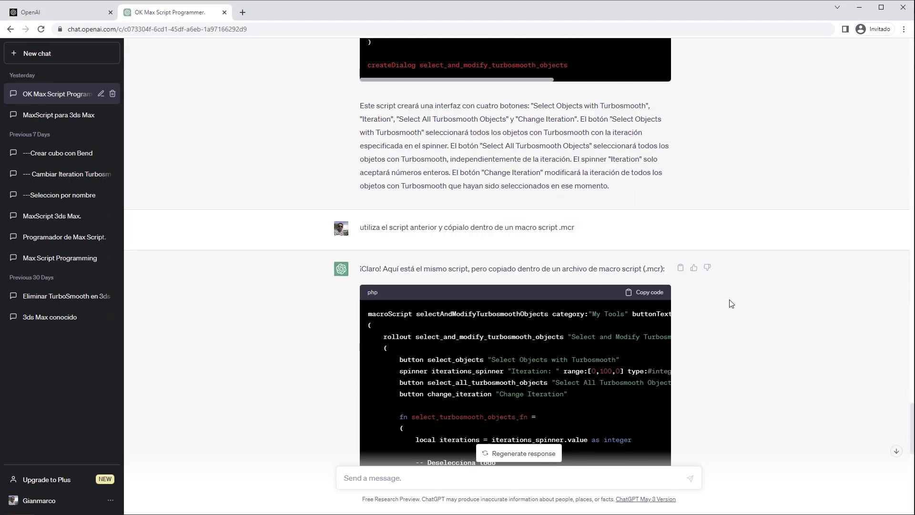
{"action": "scroll", "coordinate": [731, 304], "scroll_direction": "up", "scroll_amount": 1}
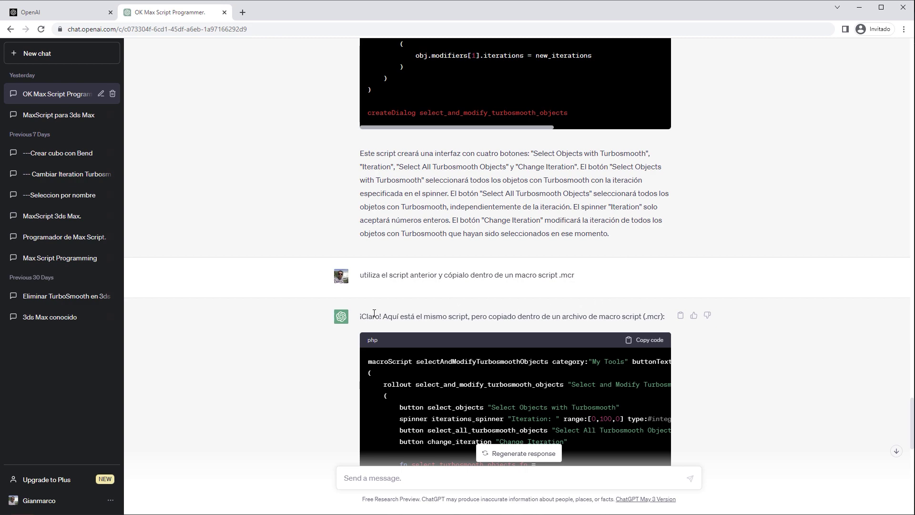
{"action": "scroll", "coordinate": [749, 319], "scroll_direction": "down", "scroll_amount": 4}
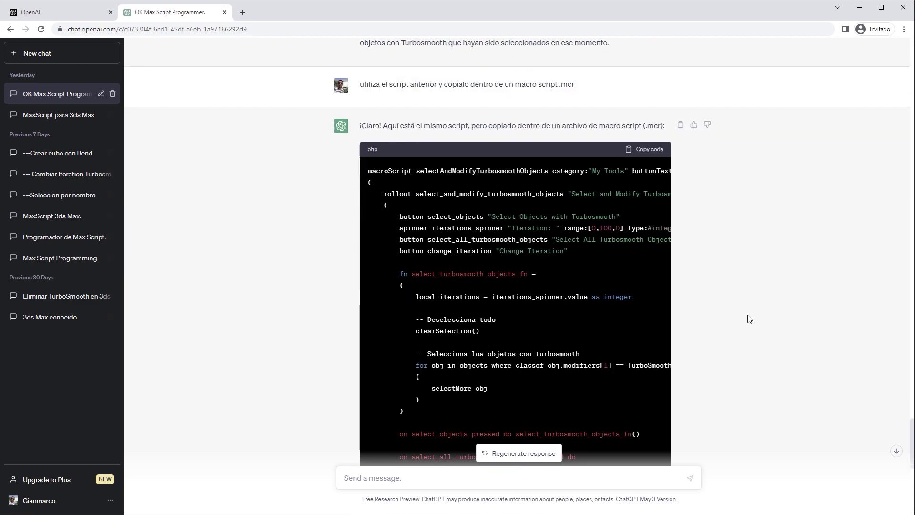
{"action": "scroll", "coordinate": [749, 319], "scroll_direction": "down", "scroll_amount": 3}
{"action": "scroll", "coordinate": [749, 319], "scroll_direction": "down", "scroll_amount": 4}
{"action": "scroll", "coordinate": [749, 319], "scroll_direction": "up", "scroll_amount": 2}
{"action": "scroll", "coordinate": [749, 319], "scroll_direction": "up", "scroll_amount": 1}
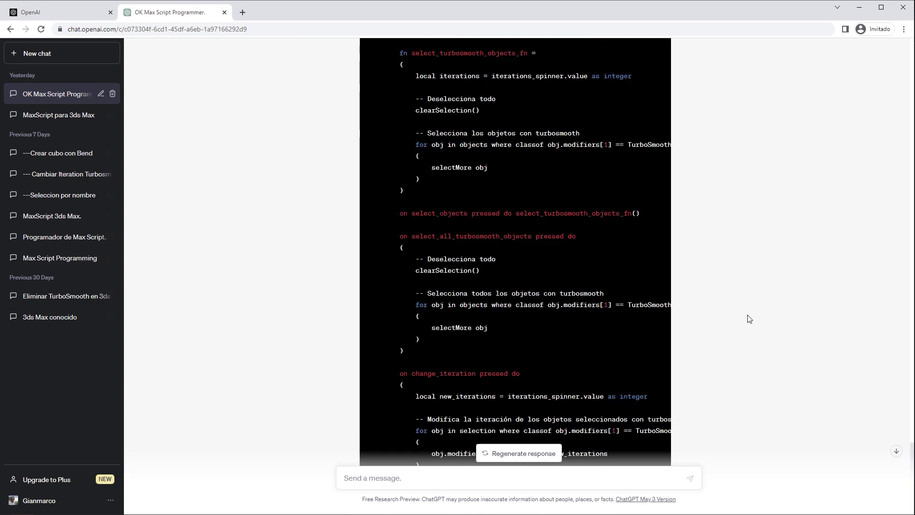
{"action": "scroll", "coordinate": [749, 318], "scroll_direction": "up", "scroll_amount": 5}
{"action": "left_click", "coordinate": [654, 217]}
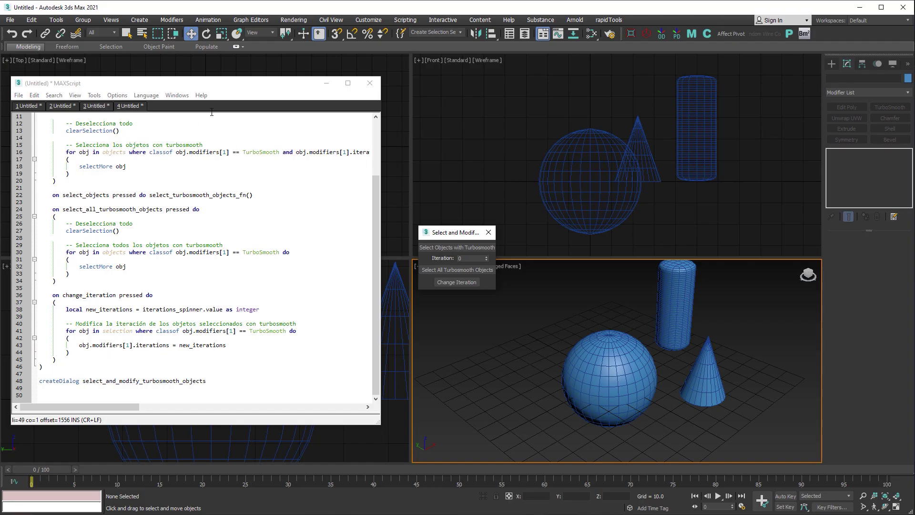
Close the old dialog and paste the macroScript into a new empty script
{"action": "left_click", "coordinate": [489, 233]}
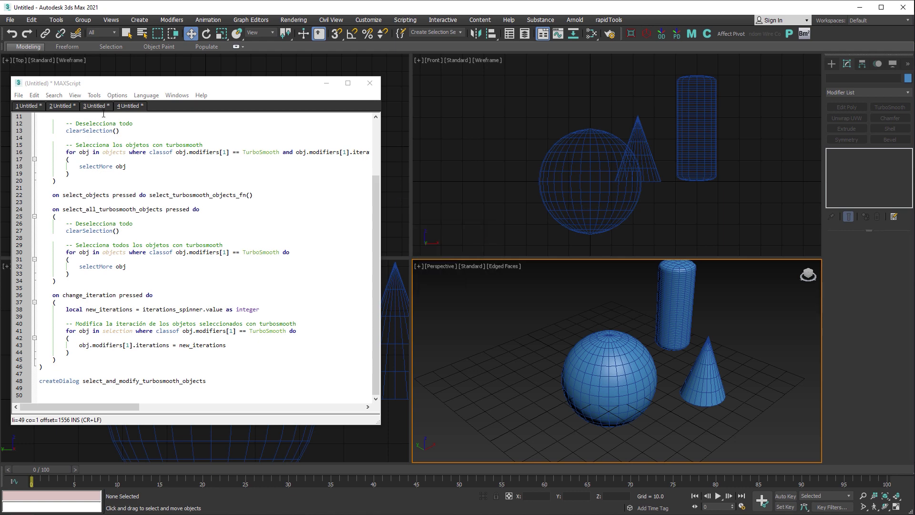
{"action": "left_click", "coordinate": [19, 95]}
{"action": "left_click", "coordinate": [44, 110]}
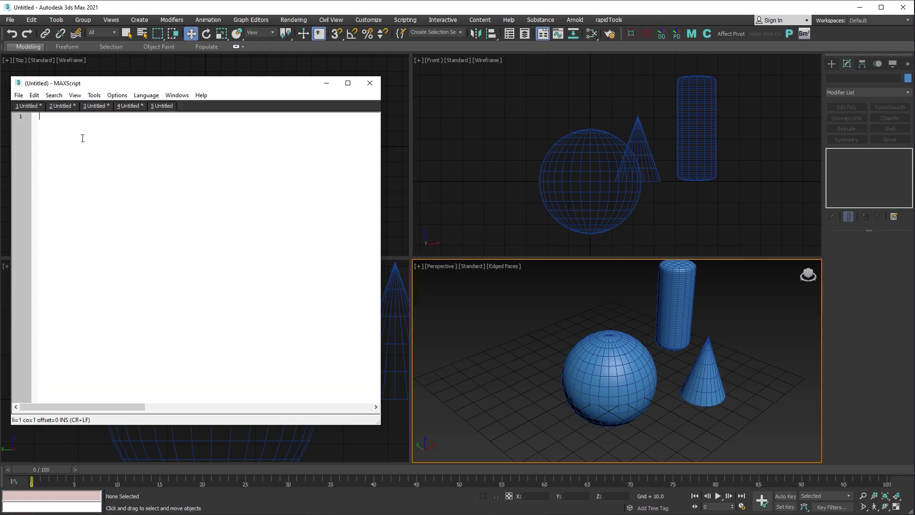
{"action": "right_click", "coordinate": [81, 139]}
{"action": "left_click", "coordinate": [106, 189]}
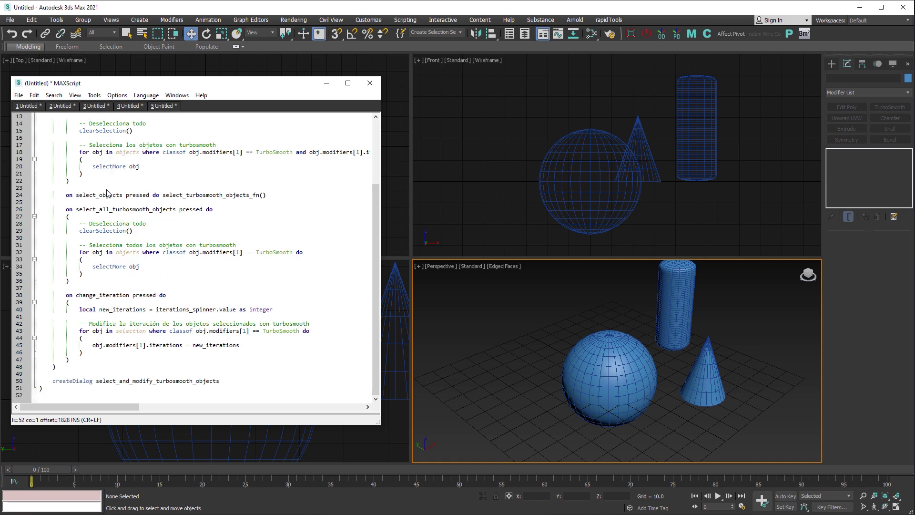
{"action": "scroll", "coordinate": [258, 206], "scroll_direction": "up", "scroll_amount": 4}
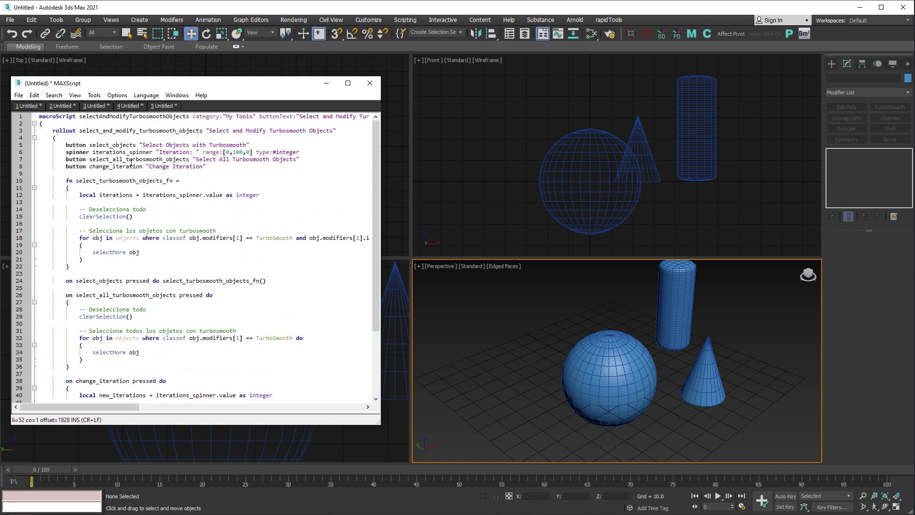
Save it as 'Select and Modify Turbosmooth Object.mcr' and close the MAXScript editor
{"action": "left_click", "coordinate": [20, 97]}
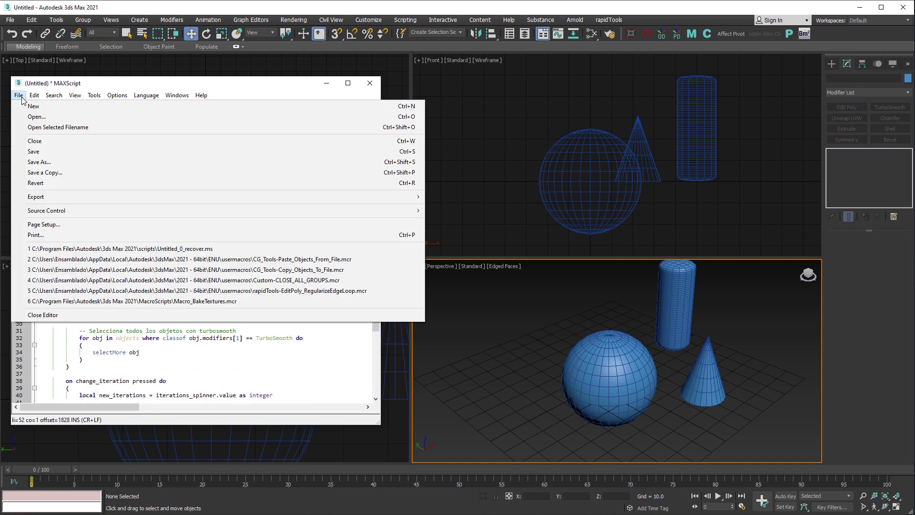
{"action": "left_click", "coordinate": [54, 162]}
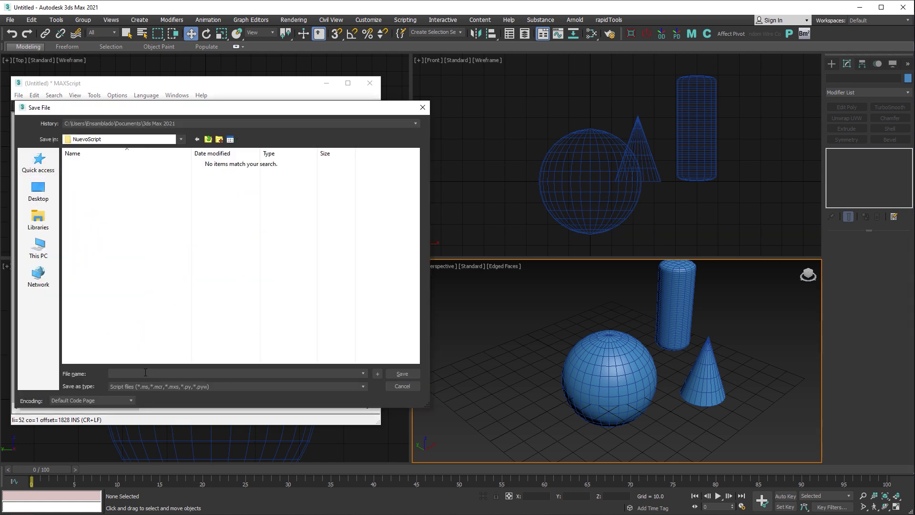
{"action": "type", "text": "Select and Modify Turbosmooth Object.mcr"}
{"action": "key", "text": "Return"}
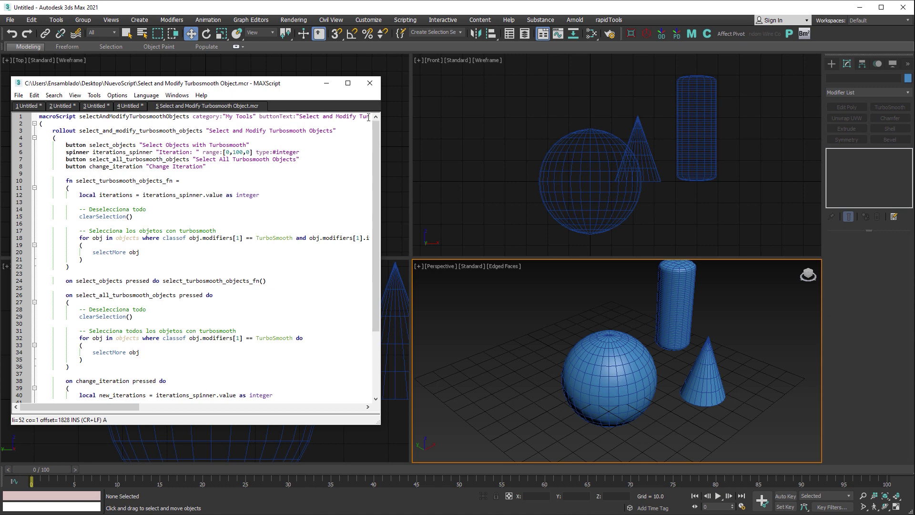
{"action": "left_click", "coordinate": [370, 84]}
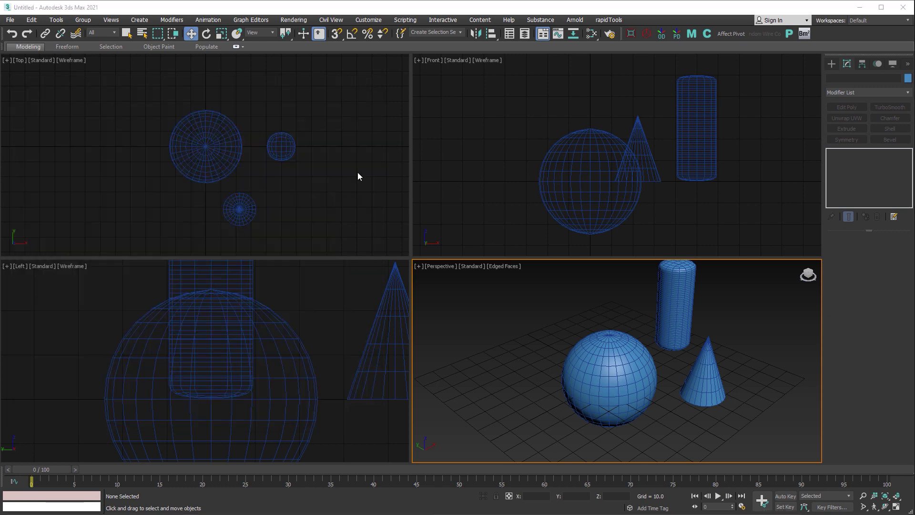
Load the saved .mcr macroscript by dragging it from its folder into a viewport
{"action": "left_click", "coordinate": [486, 512]}
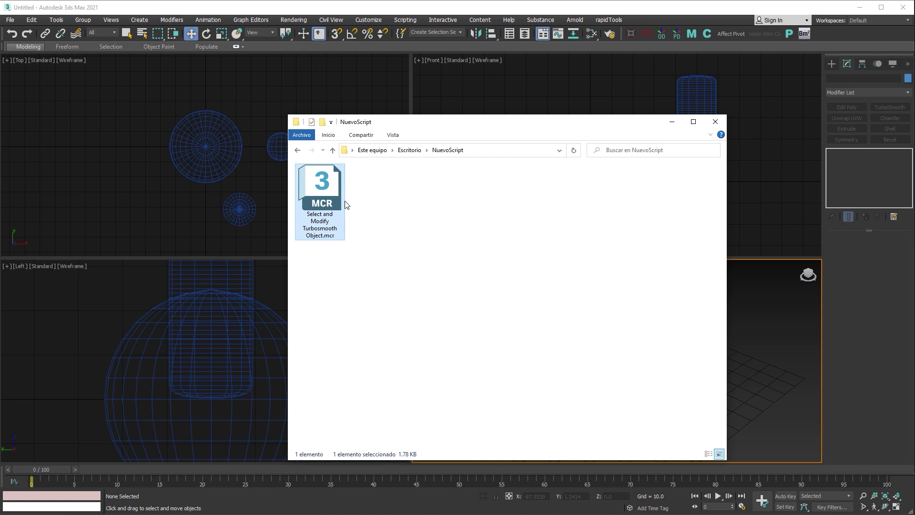
{"action": "left_click_drag", "start_coordinate": [336, 191], "coordinate": [594, 87]}
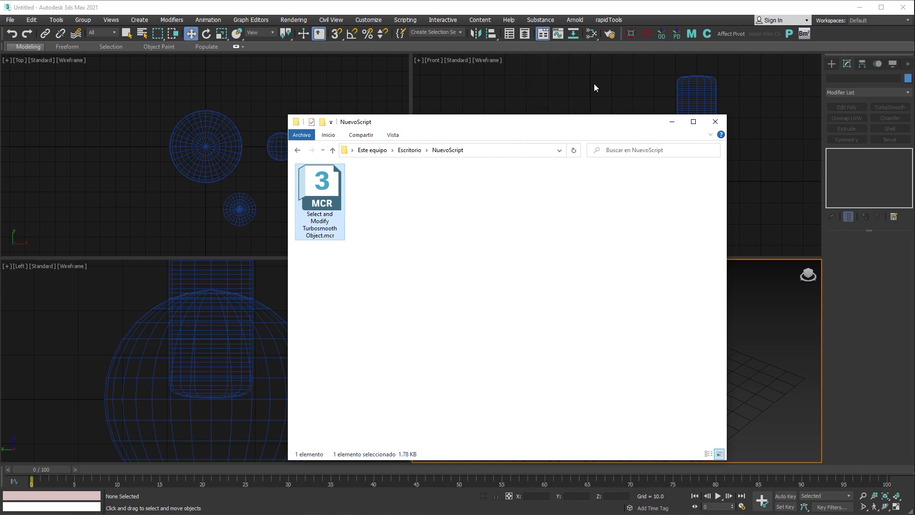
{"action": "left_click", "coordinate": [671, 122]}
Add the selectAndModifyTurbosmoothObjects action as a toolbar button and launch its dialog
{"action": "right_click", "coordinate": [667, 21]}
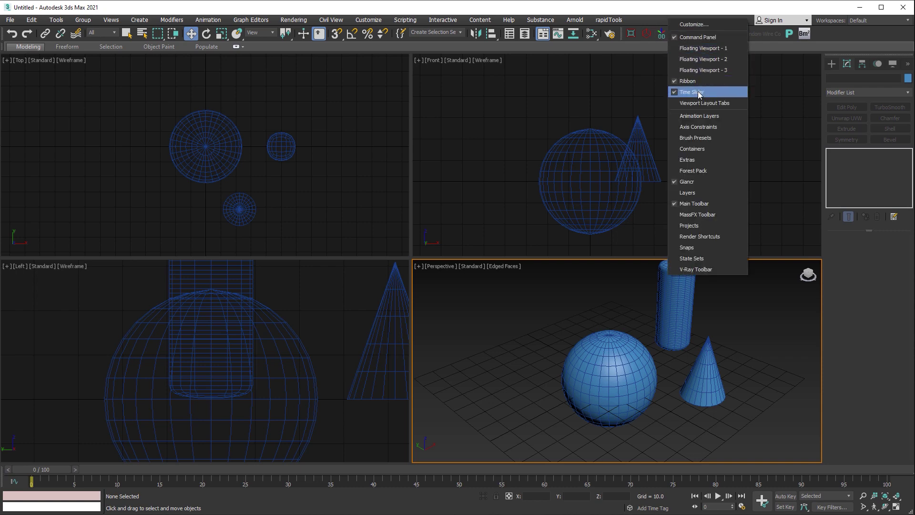
{"action": "left_click", "coordinate": [704, 25]}
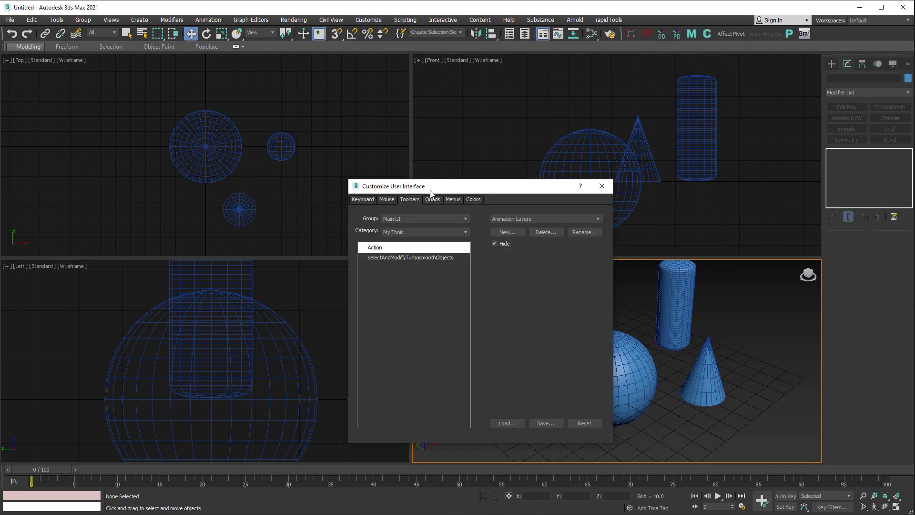
{"action": "left_click", "coordinate": [395, 257]}
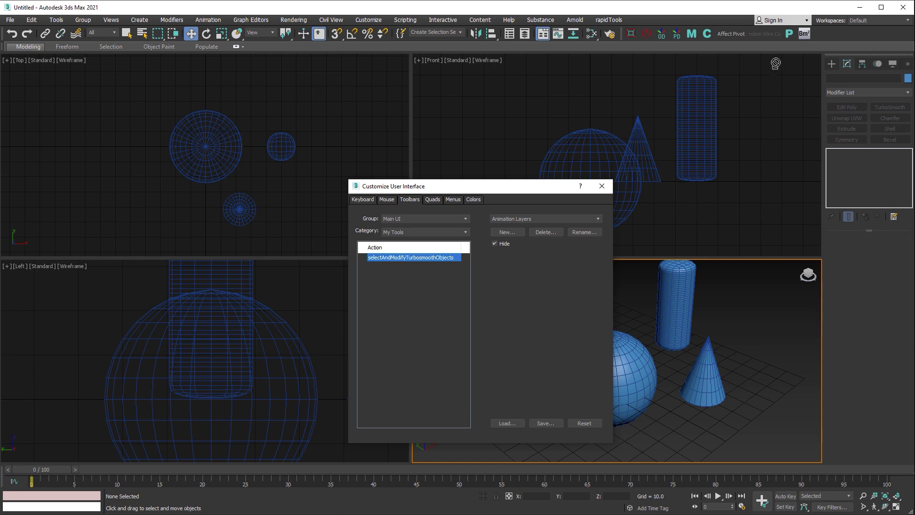
{"action": "left_click_drag", "start_coordinate": [813, 36], "coordinate": [812, 34]}
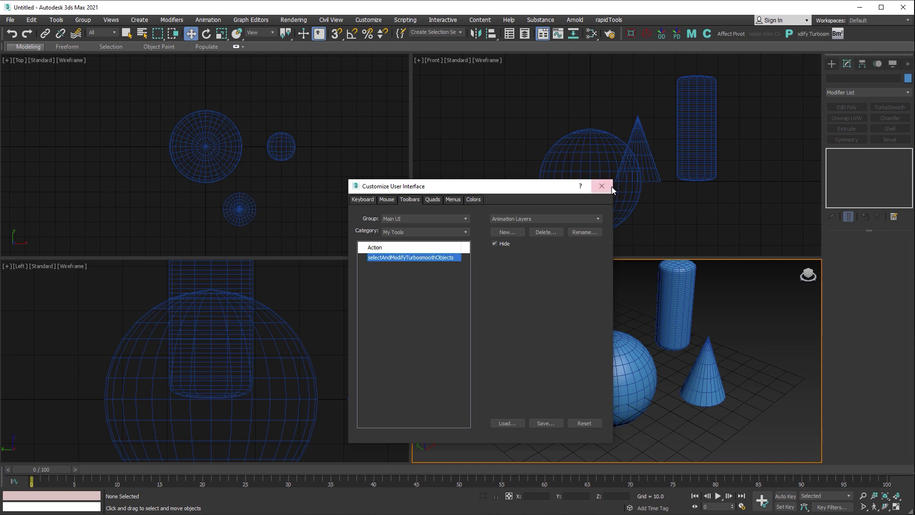
{"action": "left_click", "coordinate": [601, 186]}
{"action": "left_click", "coordinate": [810, 36]}
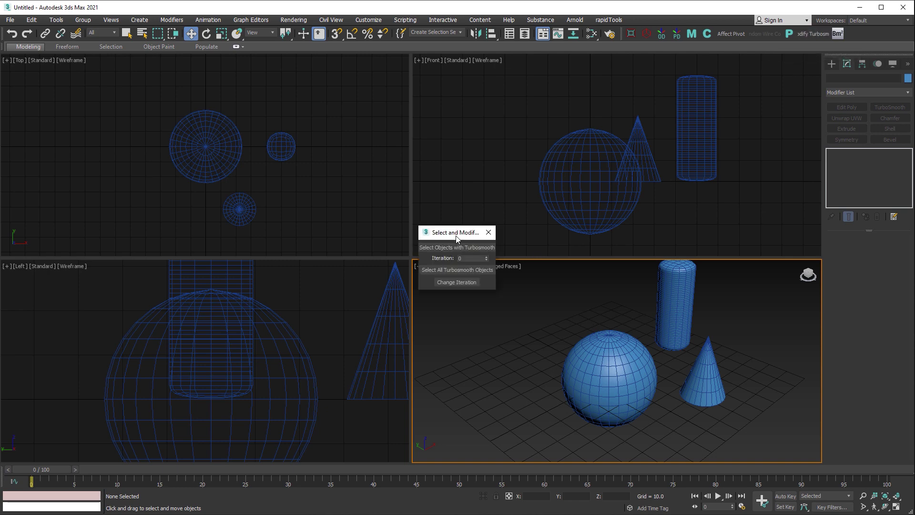
{"action": "left_click_drag", "start_coordinate": [457, 234], "coordinate": [472, 245]}
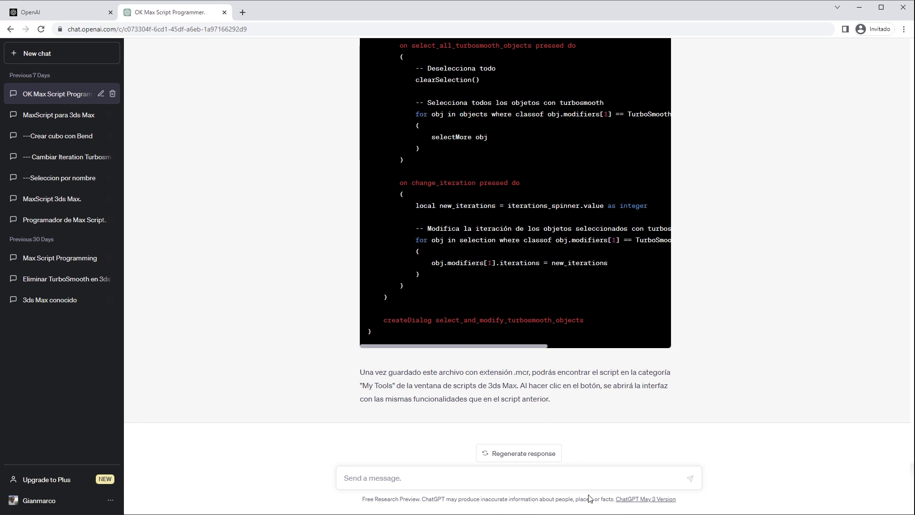
Return to 3ds Max with Alt+Tab
{"action": "key", "text": "alt+Tab"}
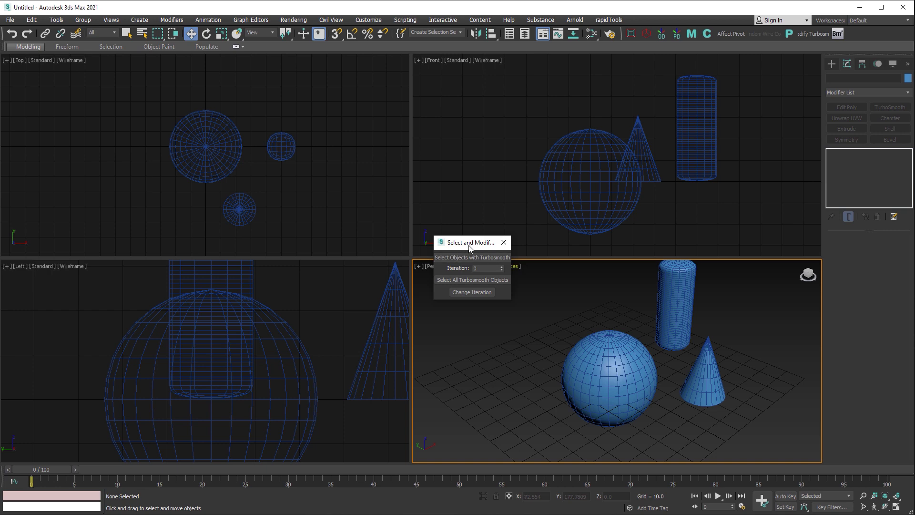
{"action": "left_click", "coordinate": [474, 268]}
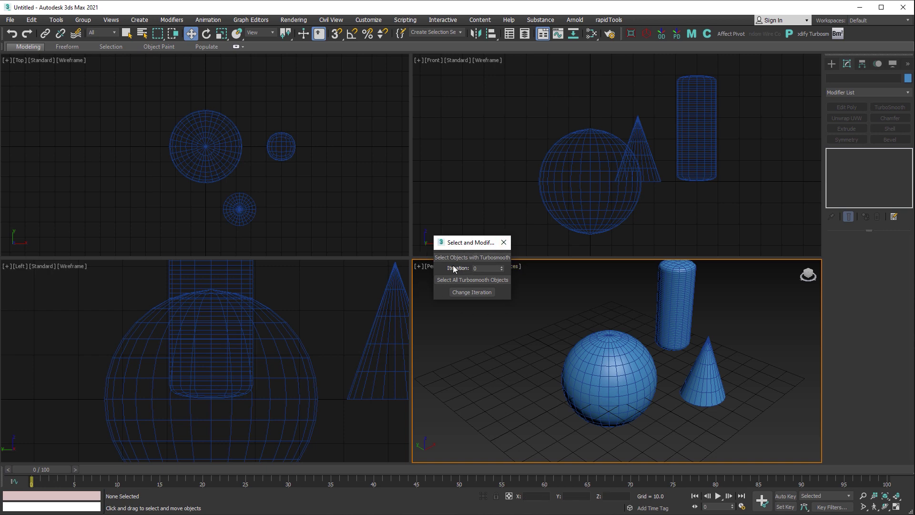